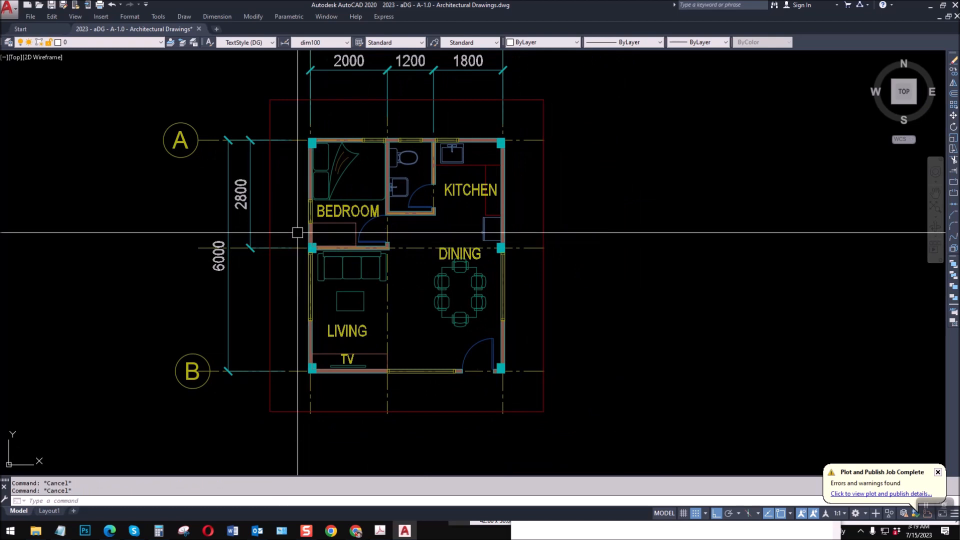
Create a new layer named dg-roof line and set its colour to yellow.
type("la")
key("Return")
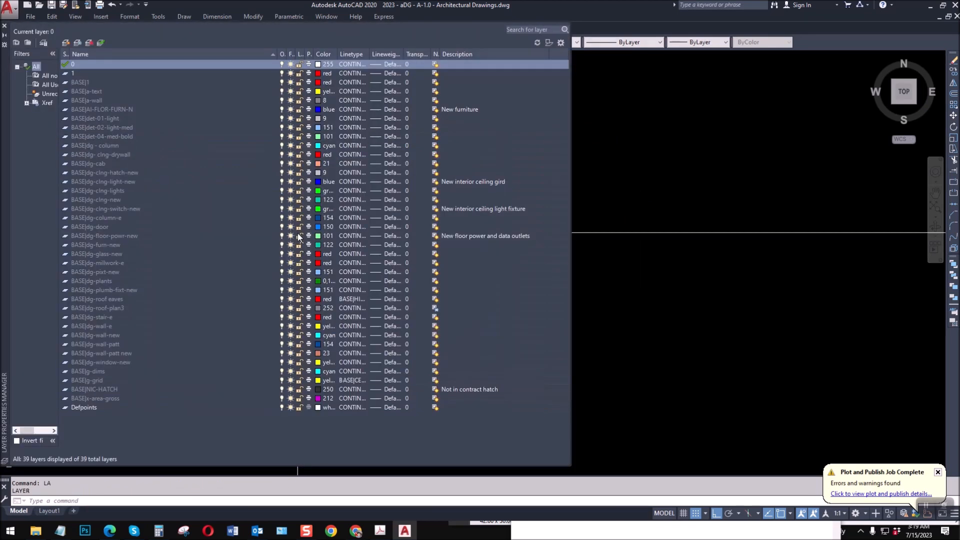
left_click(66, 43)
type("dg-")
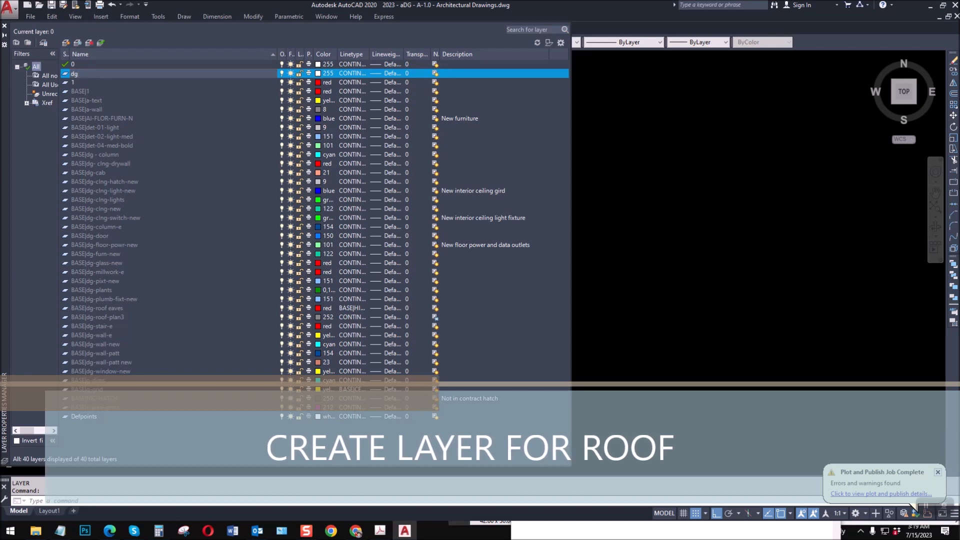
type("roof line")
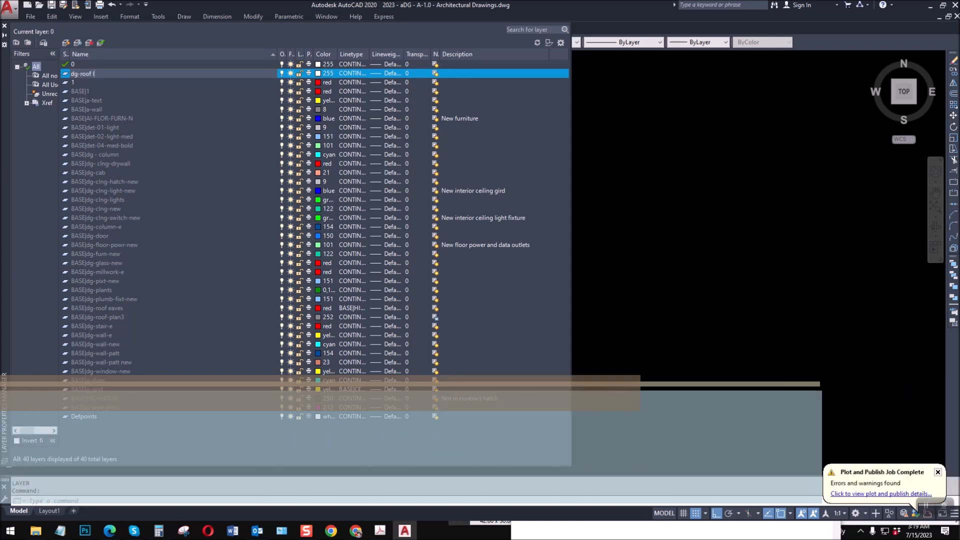
key("Return")
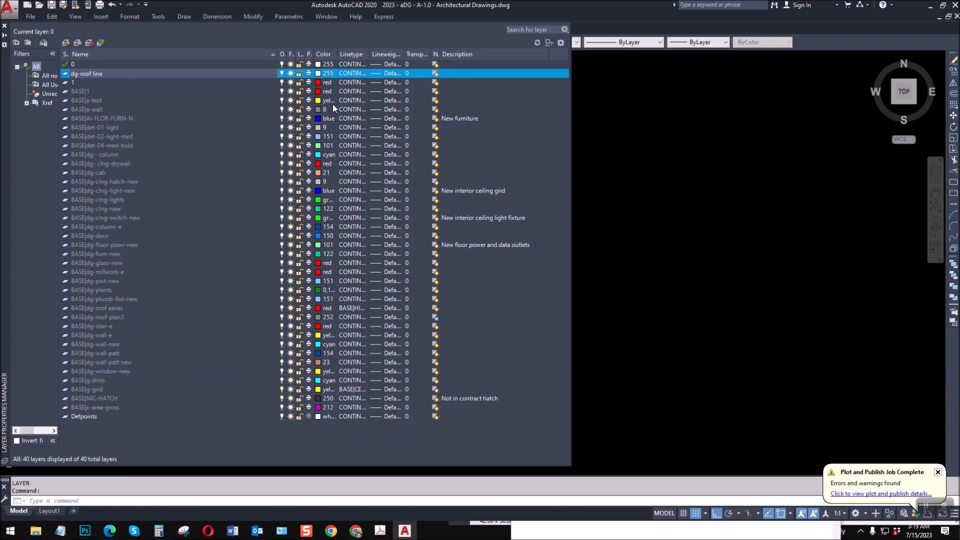
left_click(317, 75)
left_click(411, 287)
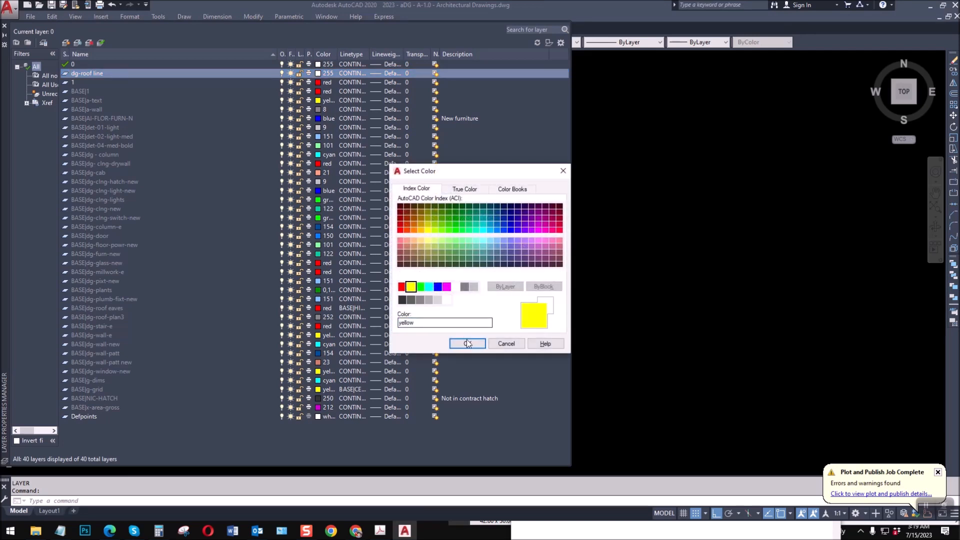
left_click(466, 343)
Create a new layer named dg-roof hatch and set its colour to index 9.
left_click(66, 43)
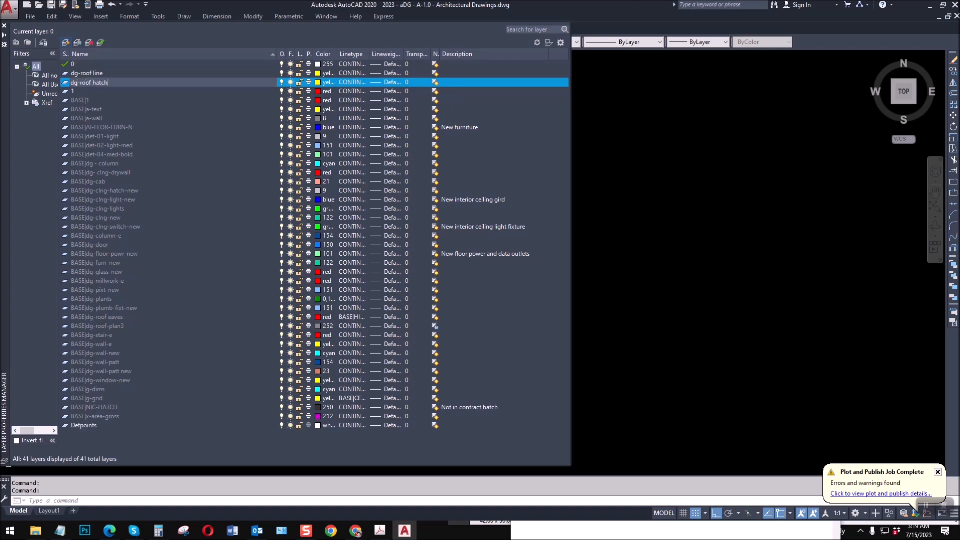
left_click(318, 83)
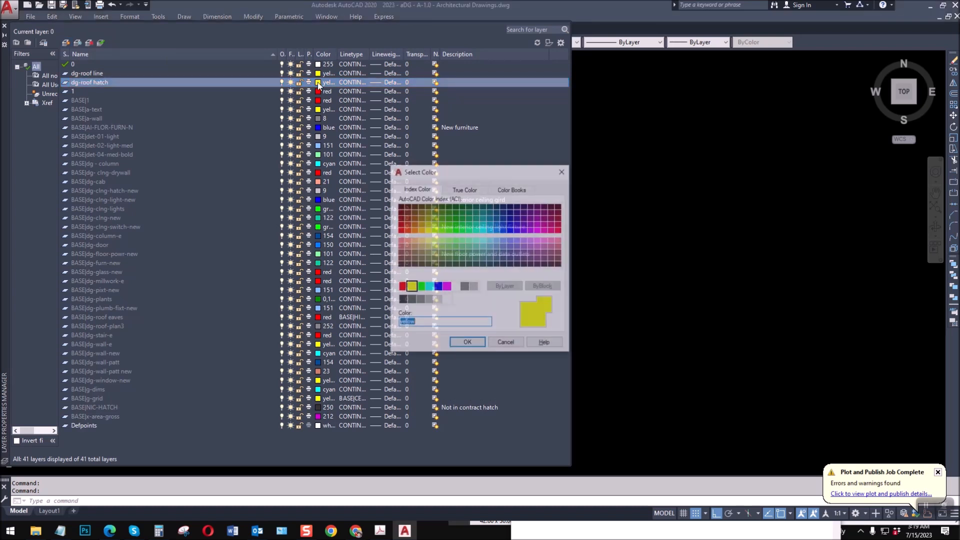
left_click(473, 287)
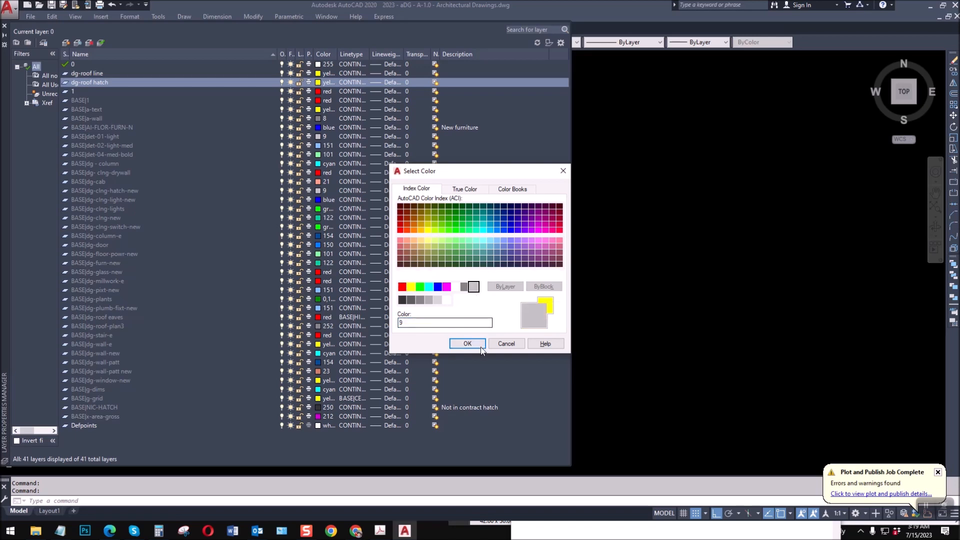
left_click(467, 343)
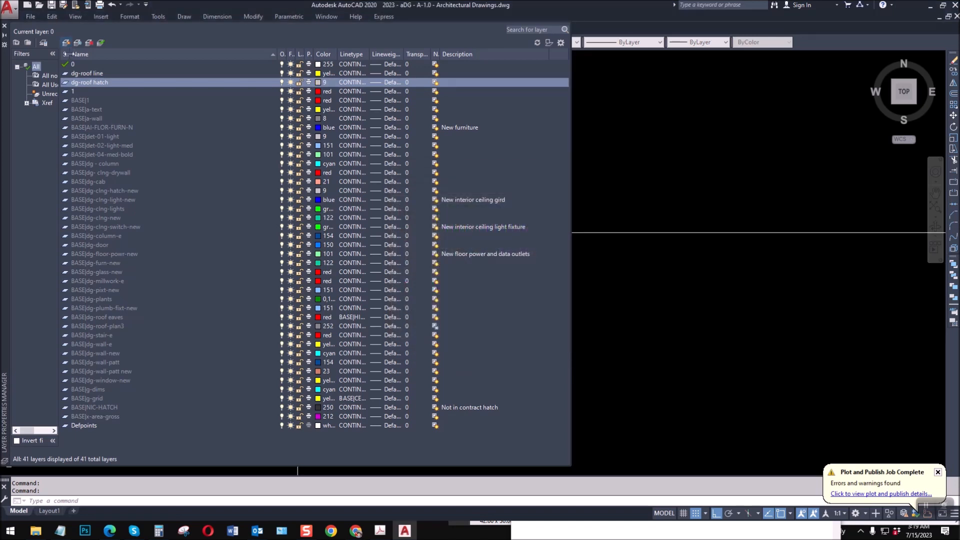
Create a new layer named dg-wall line and set its colour to cyan.
key("alt+n")
type("dg-wall line")
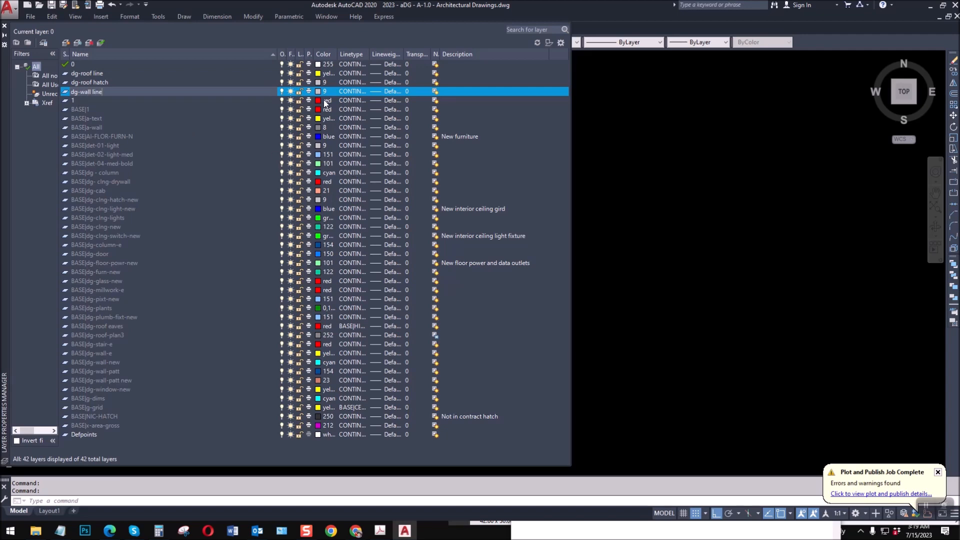
left_click(318, 91)
left_click(429, 286)
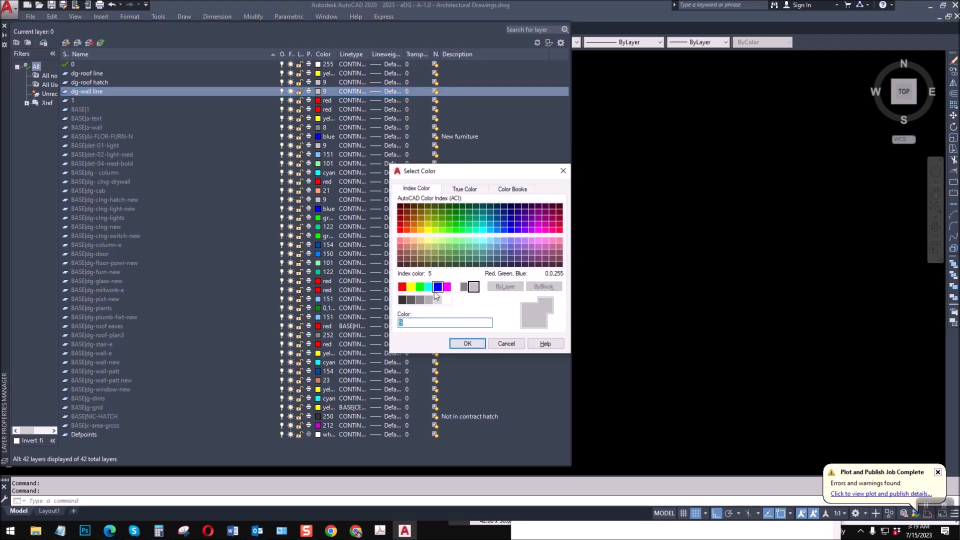
left_click(467, 344)
Load the HIDDEN linetype from the acad.lin file and assign it to the dg-wall line layer.
left_click(350, 92)
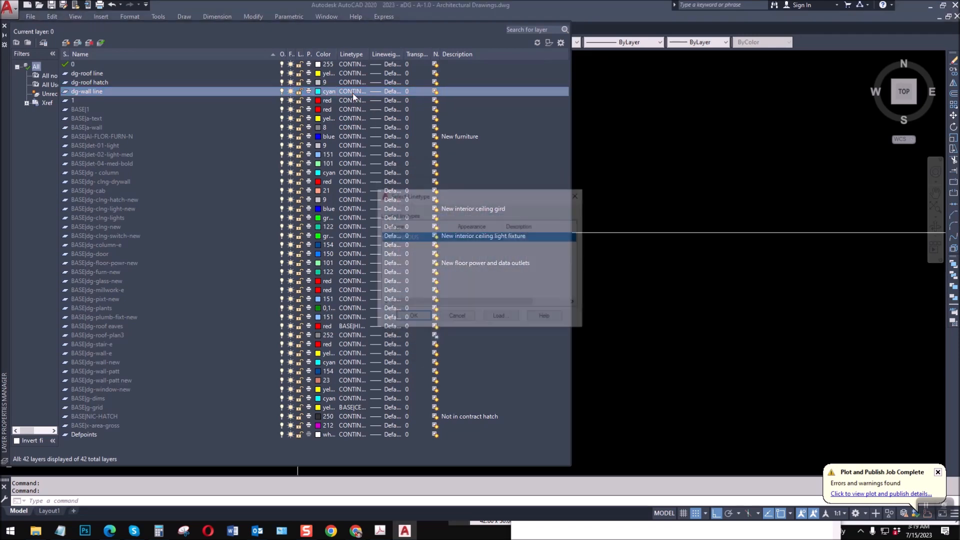
left_click(500, 318)
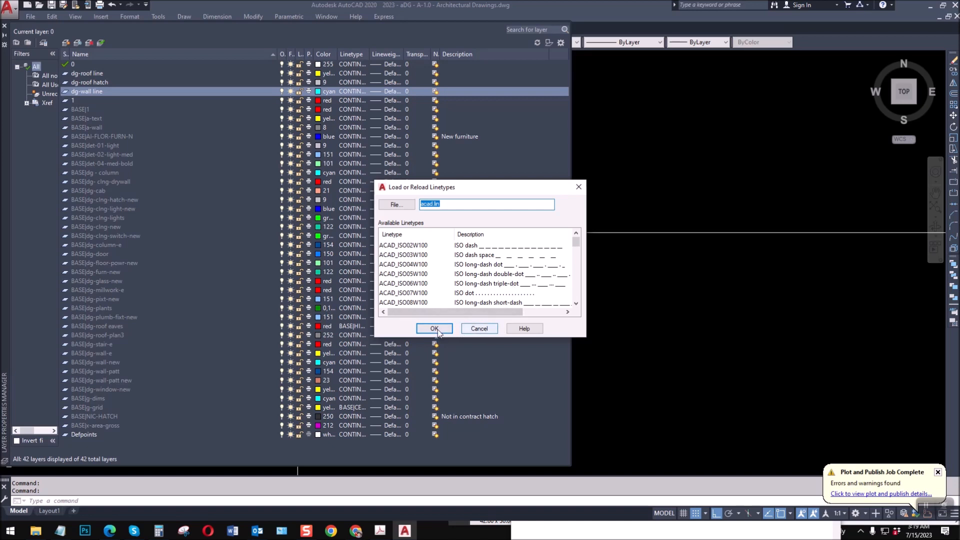
left_click_drag(575, 241, 575, 289)
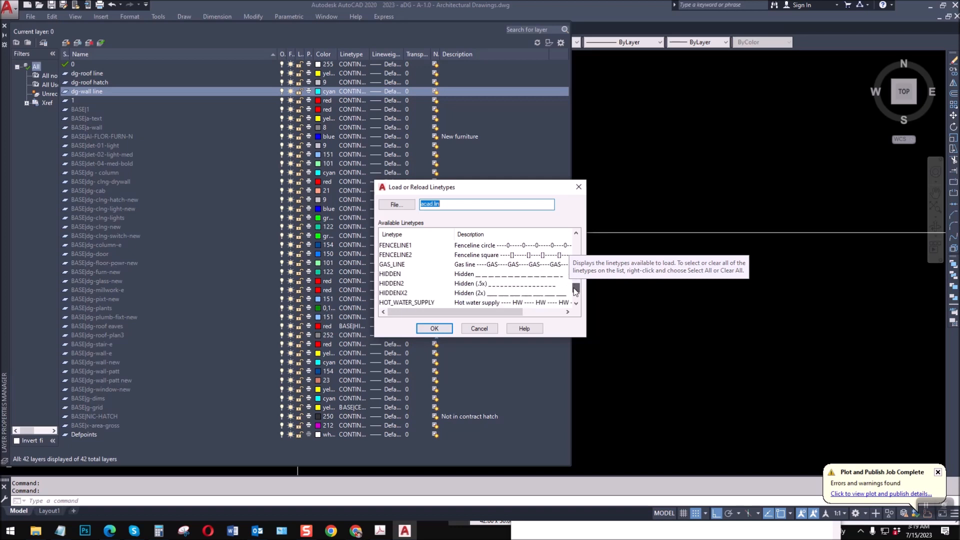
left_click(397, 274)
left_click(434, 328)
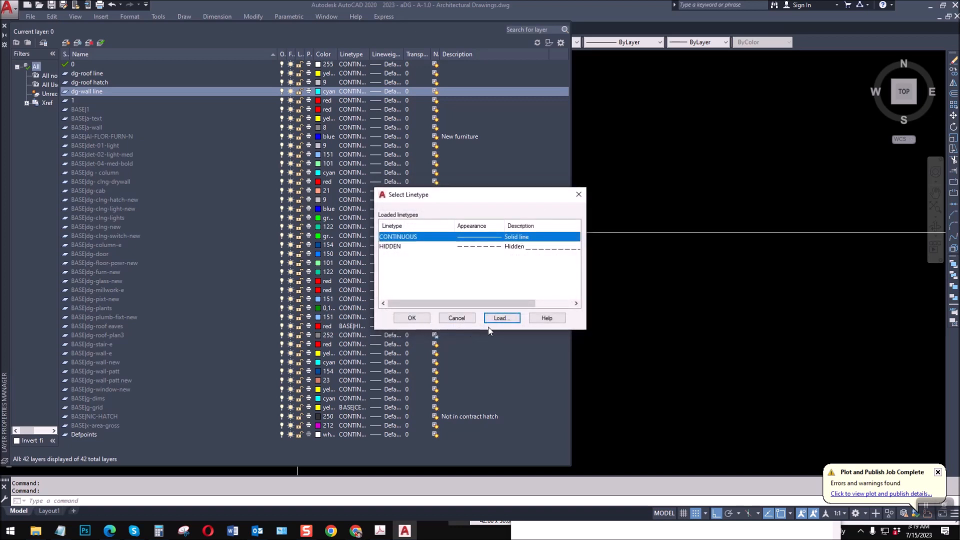
left_click(393, 246)
left_click(411, 318)
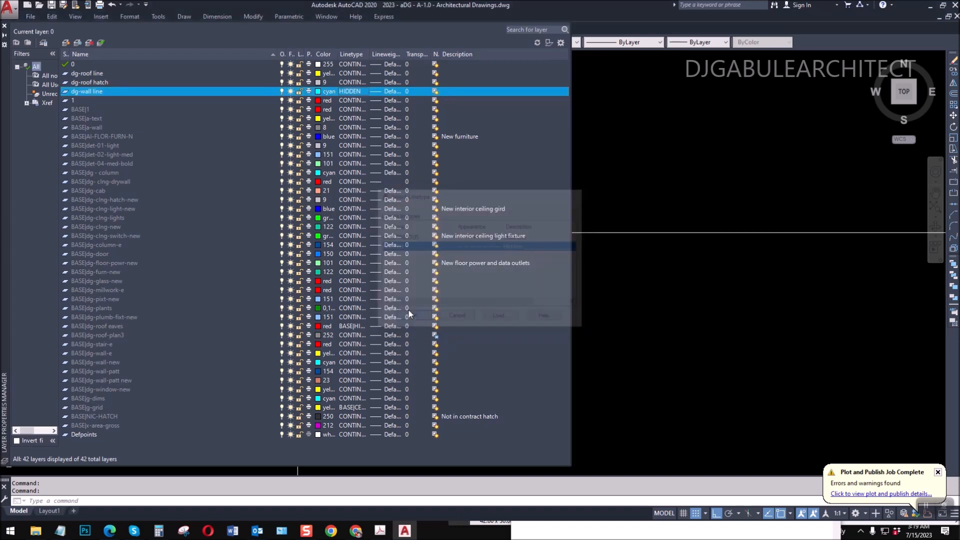
Create a new layer named dg-roof gutter and set its colour to magenta.
left_click(66, 43)
type("dg-roof gutter")
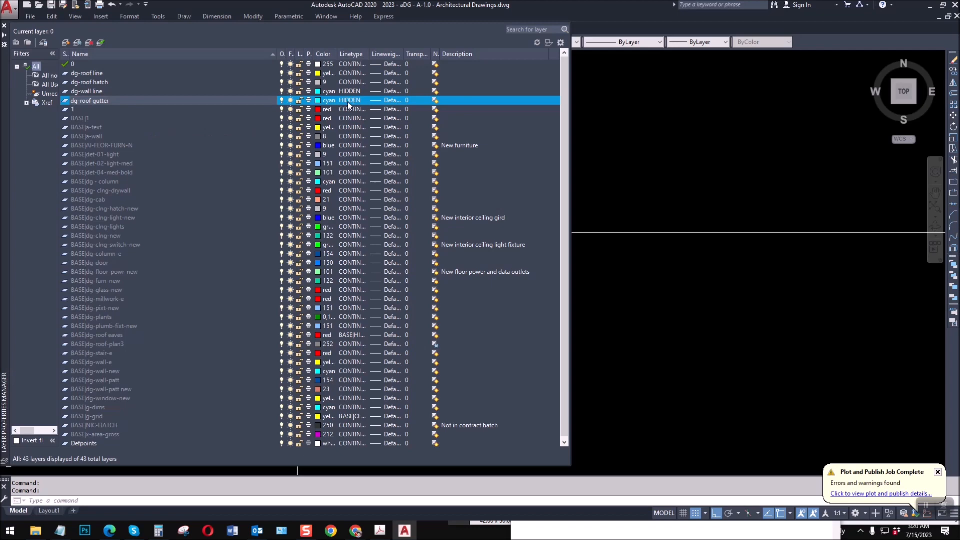
left_click(319, 102)
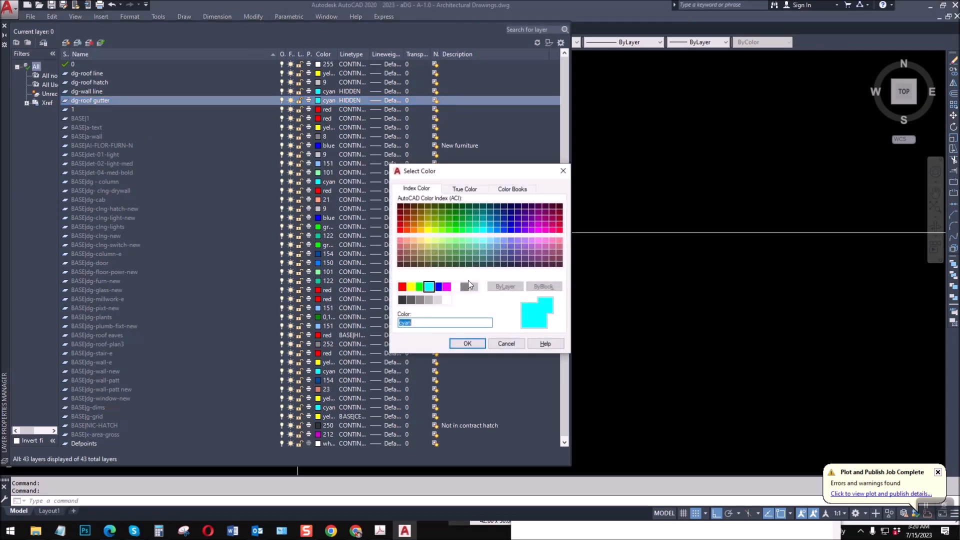
left_click(446, 286)
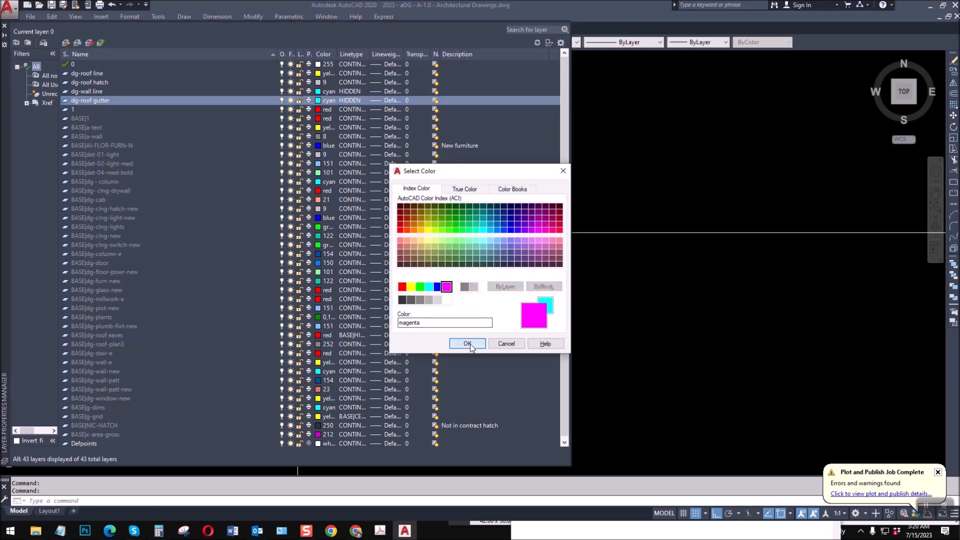
left_click(467, 344)
Create a new layer named dg-dimensions, set its colour to cyan and close the layer manager.
left_click(67, 42)
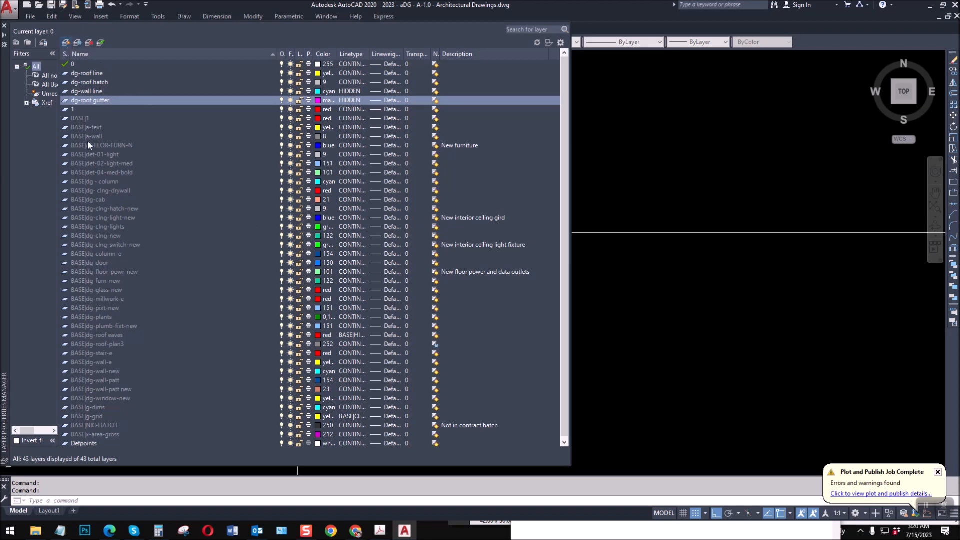
type("dg-dimensions")
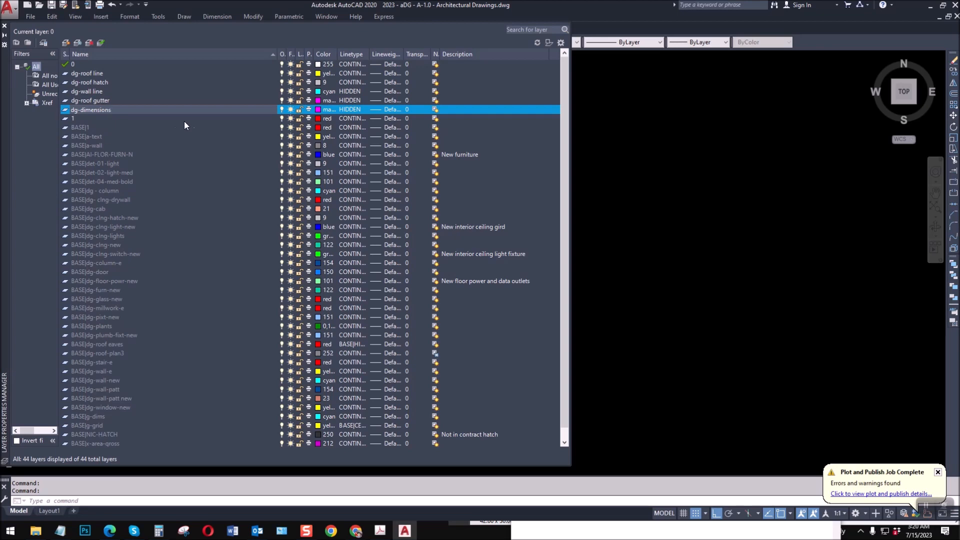
left_click(318, 109)
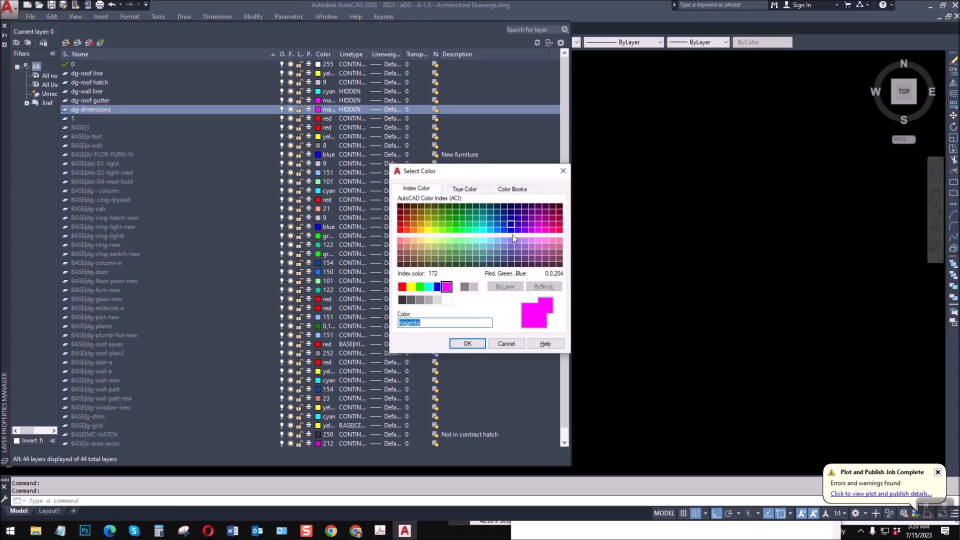
left_click(428, 286)
left_click(464, 343)
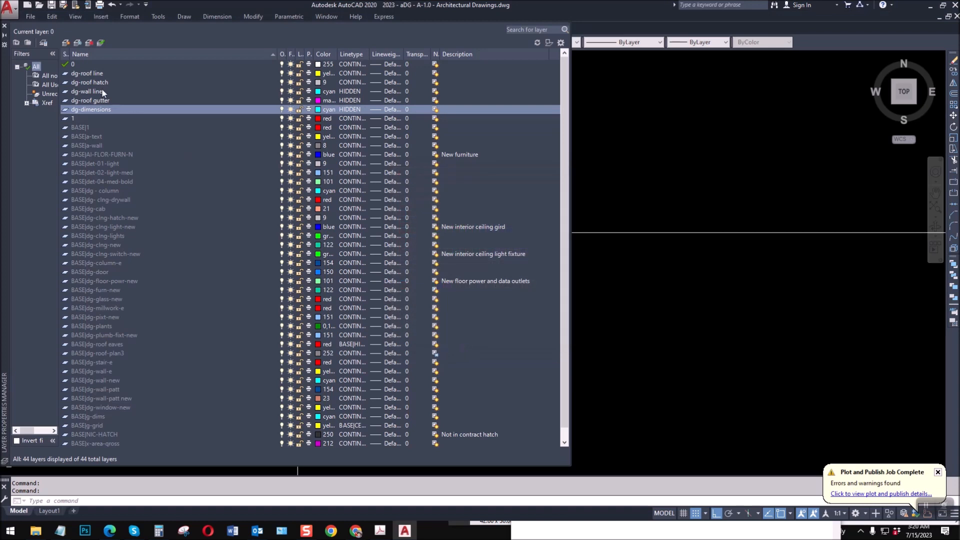
left_click(4, 27)
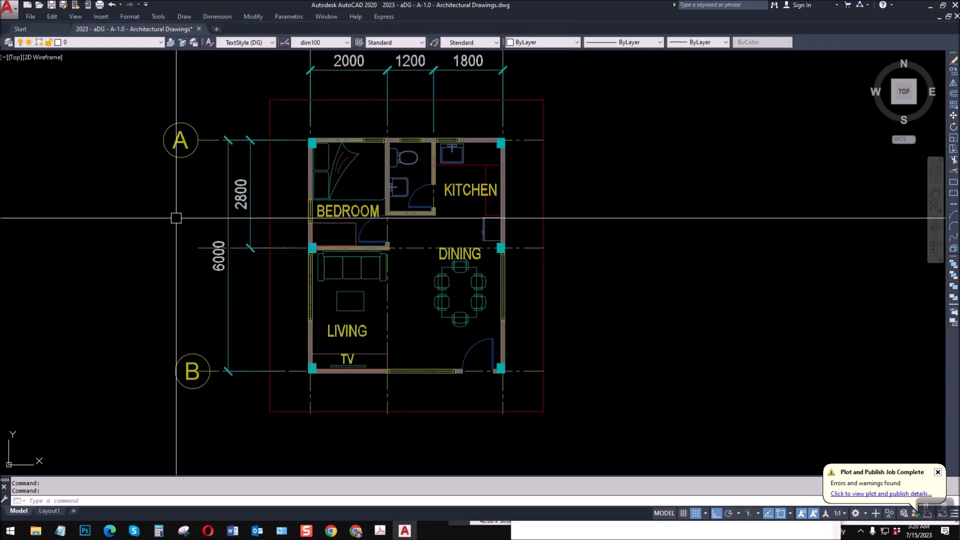
Make dg-roof line the current layer.
scroll(228, 314, "down", 6)
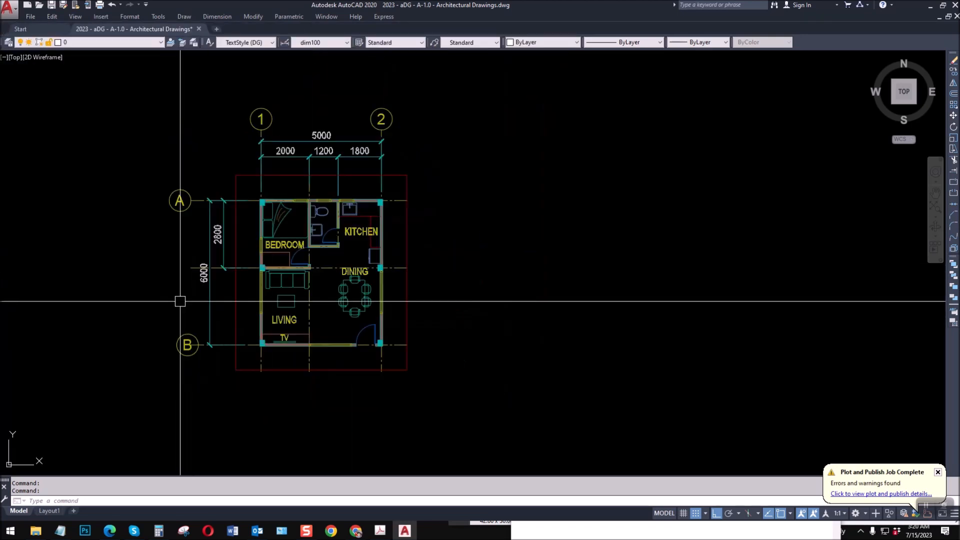
scroll(215, 253, "up", 4)
key("Escape")
key("Escape")
left_click(125, 42)
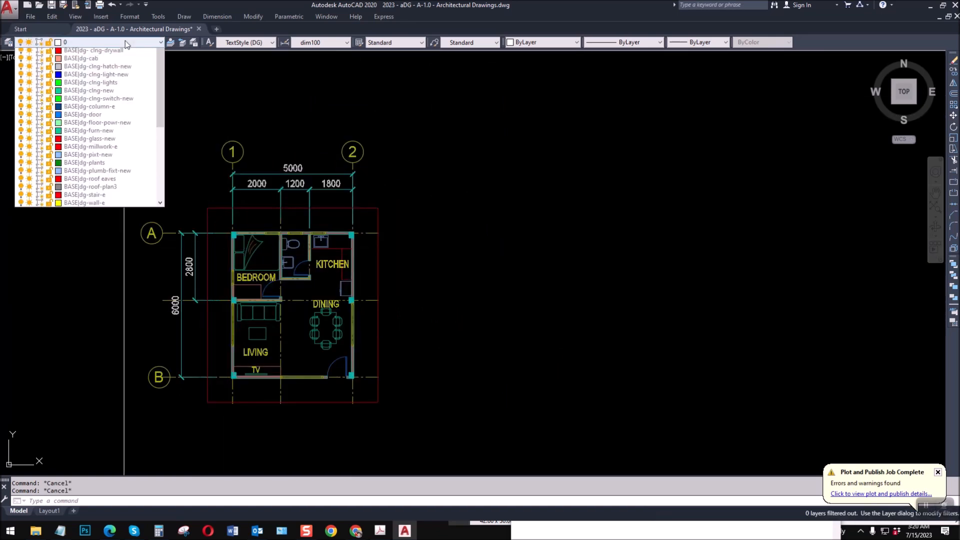
scroll(163, 184, "down", 5)
scroll(163, 184, "down", 1)
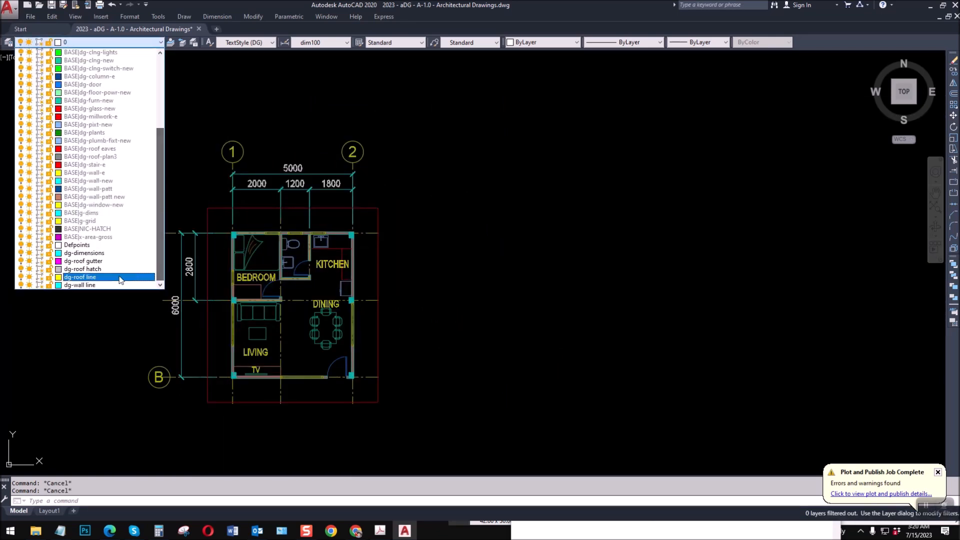
left_click(118, 278)
Draw a rectangle for the roof outline, tracing the red eaves boundary around the floor plan from corner to corner.
type("re")
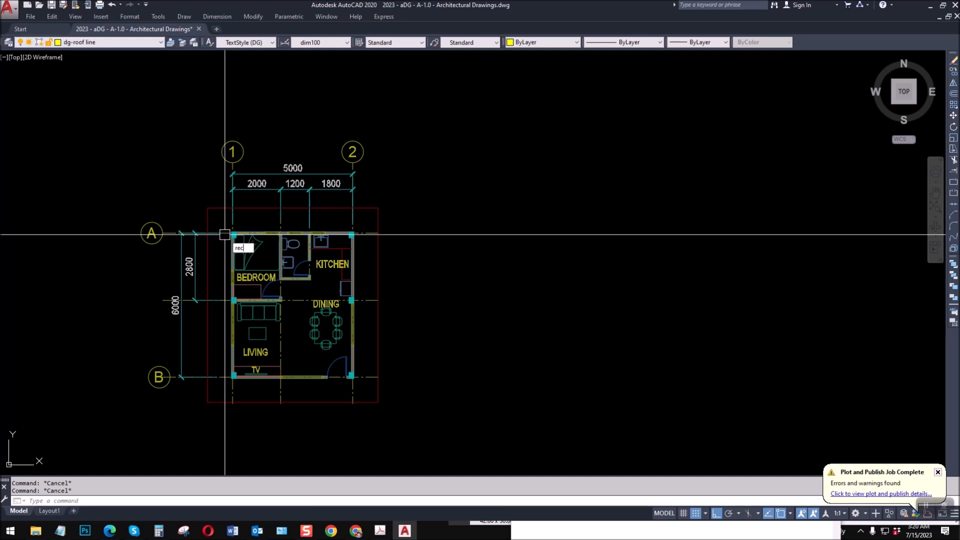
type("c")
key("Return")
left_click(207, 208)
left_click(379, 403)
key("Return")
scroll(205, 225, "up", 5)
key("Escape")
key("Escape")
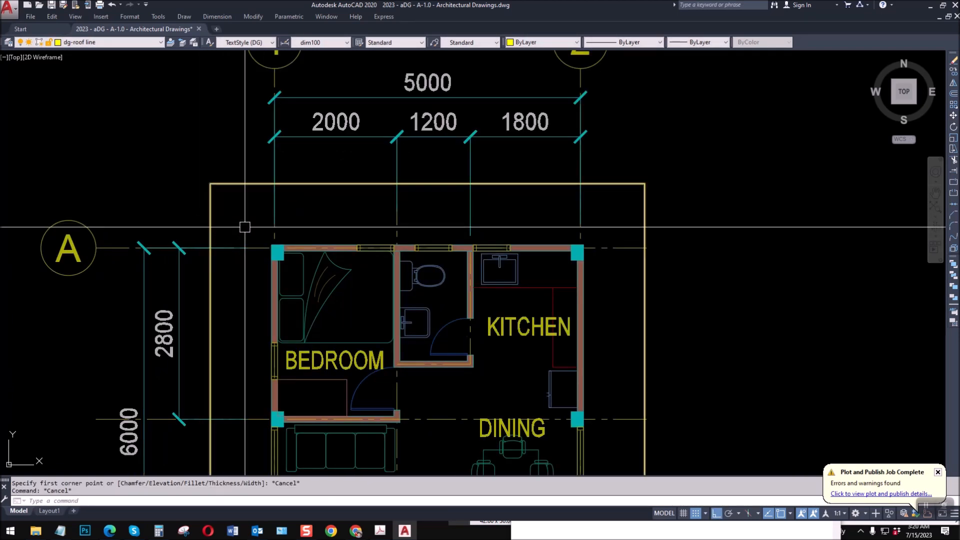
On the dg-wall line layer, draw a rectangle along the outer wall faces between opposite outer corners of the corner columns.
left_click(126, 42)
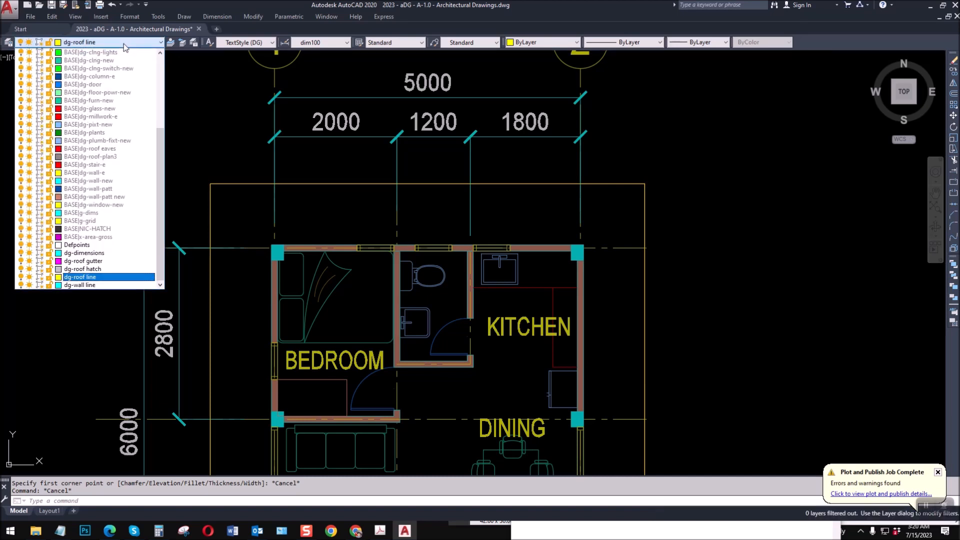
left_click(85, 285)
type("rec")
key("Return")
left_click(271, 244)
scroll(261, 183, "down", 5)
scroll(338, 337, "up", 6)
left_click(355, 369)
key("Return")
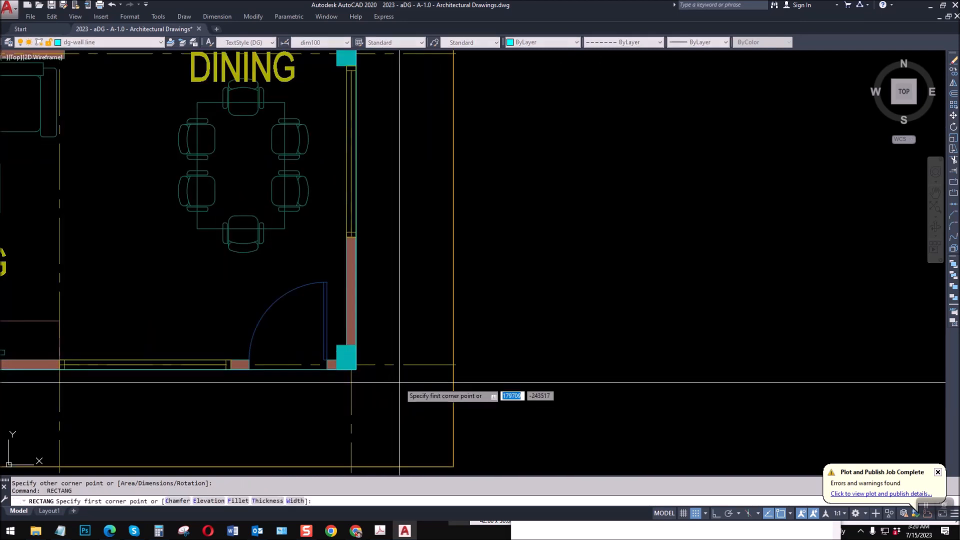
scroll(400, 382, "down", 5)
key("Escape")
scroll(157, 136, "up", 4)
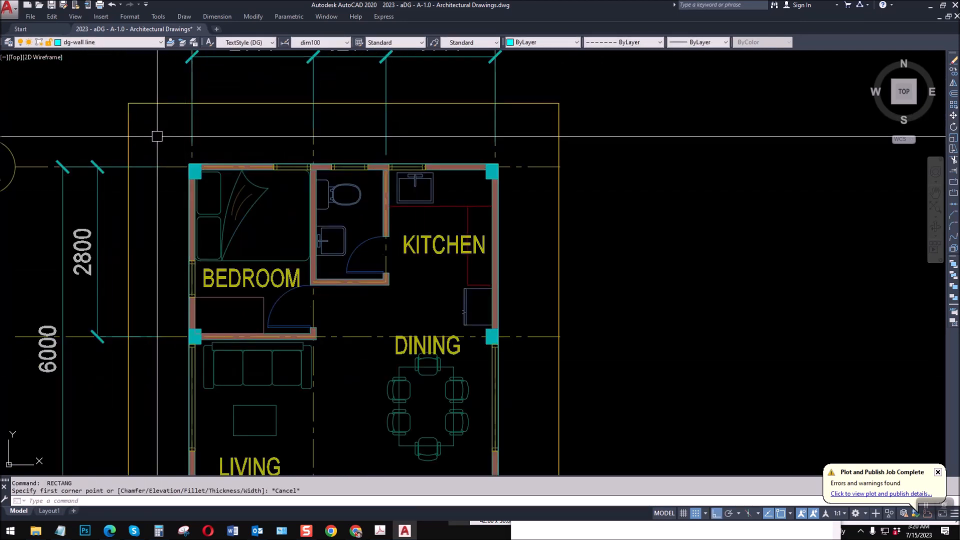
scroll(245, 158, "down", 2)
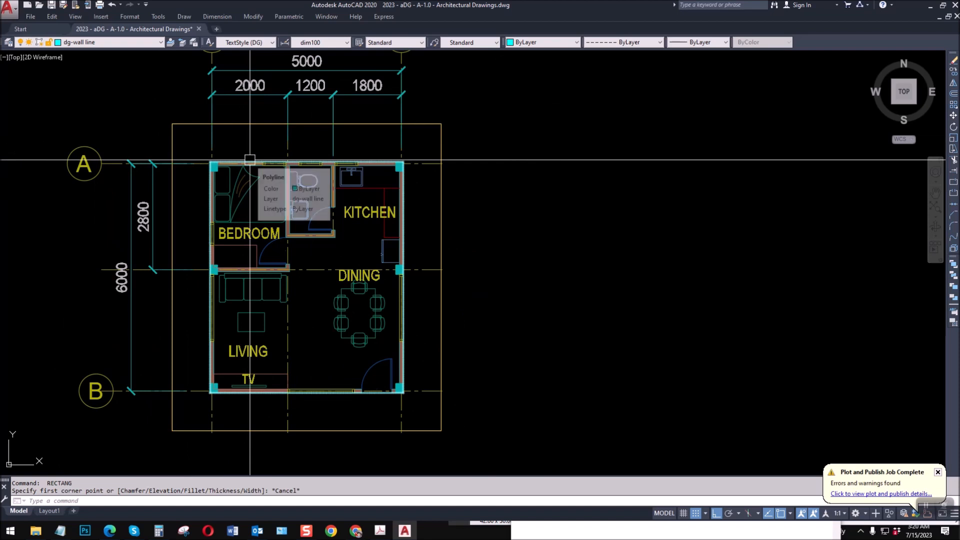
key("Escape")
key("ctrl+a")
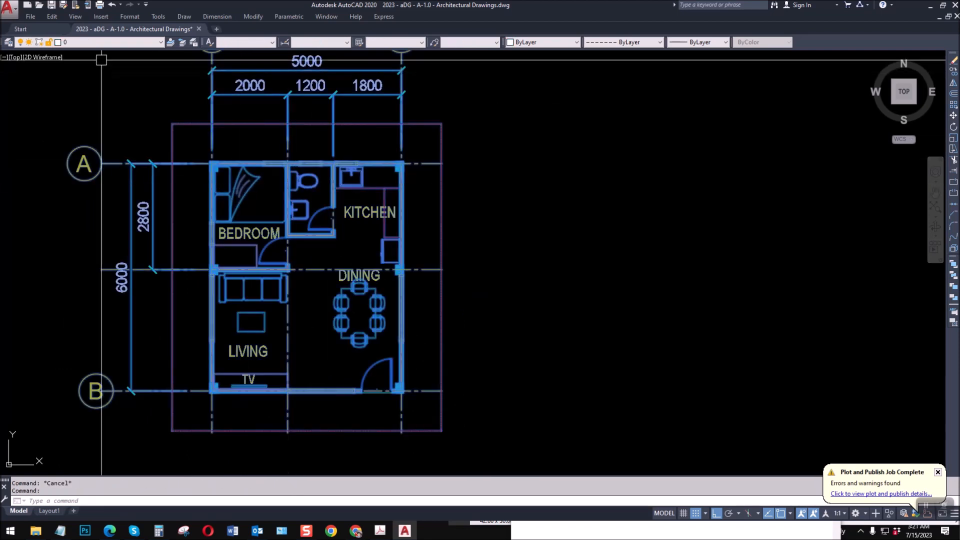
key("Escape")
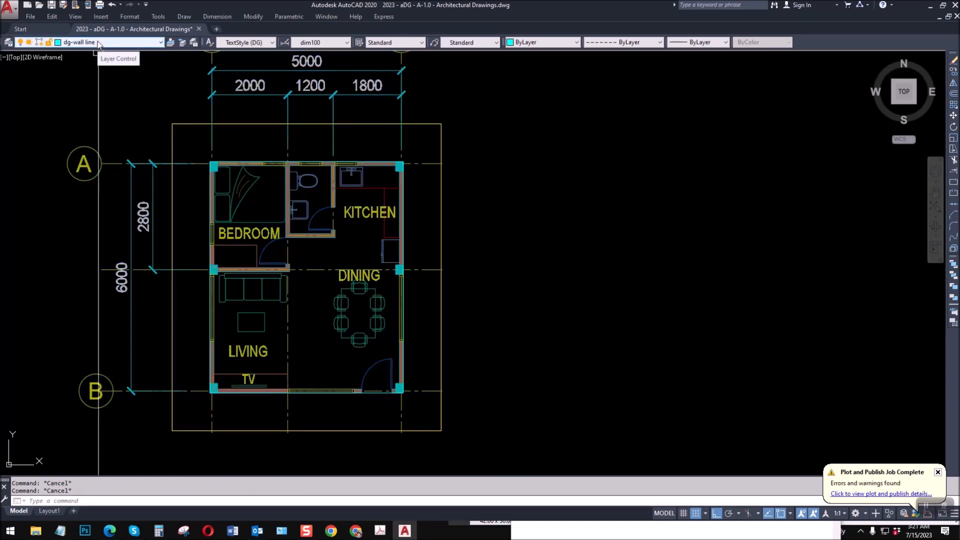
Create a new layer named xref, set its colour to 255 and close the layer manager.
type("la")
key("Return")
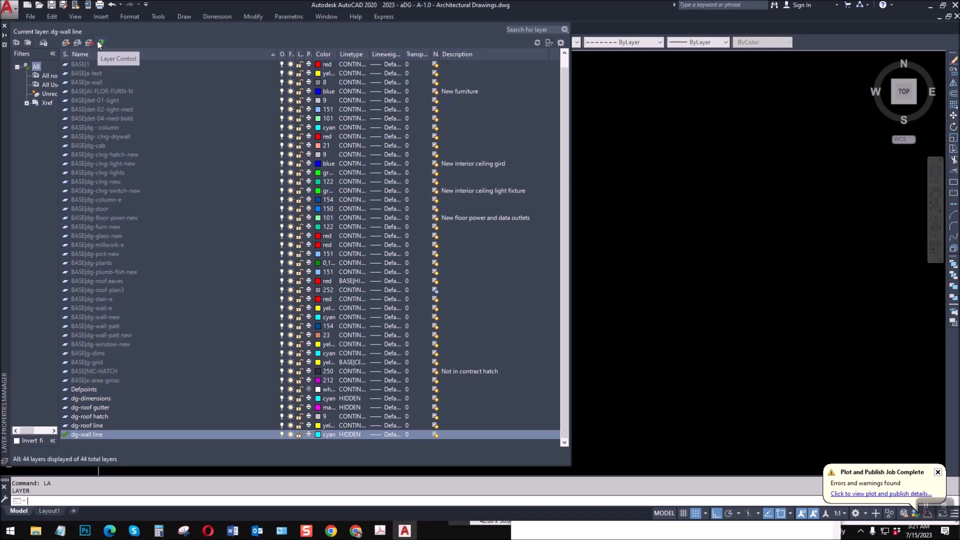
left_click(66, 43)
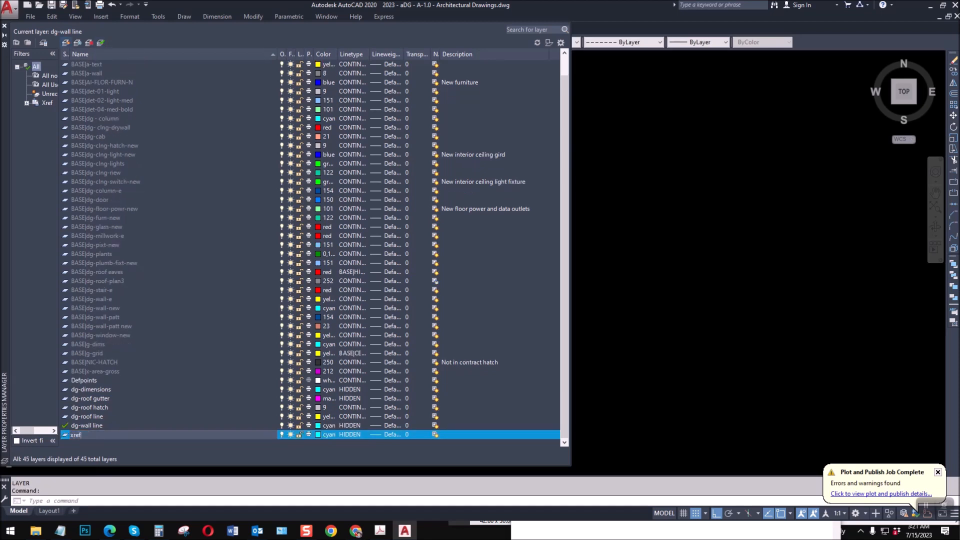
type("xref")
left_click(318, 435)
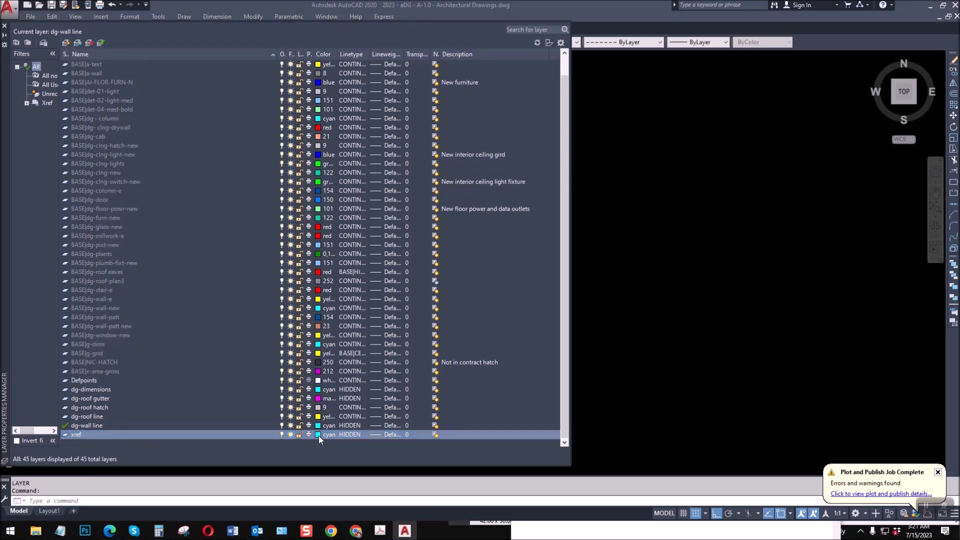
left_click(447, 299)
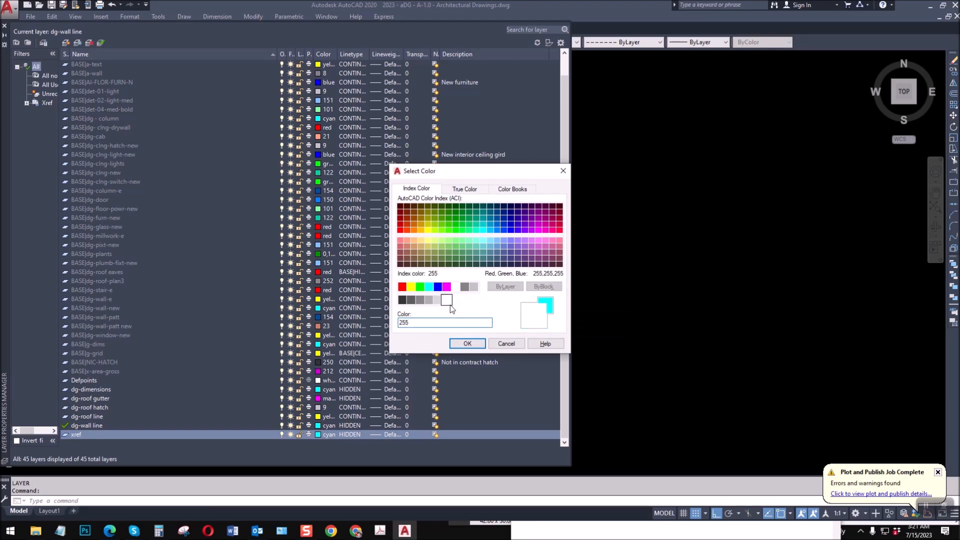
left_click(467, 343)
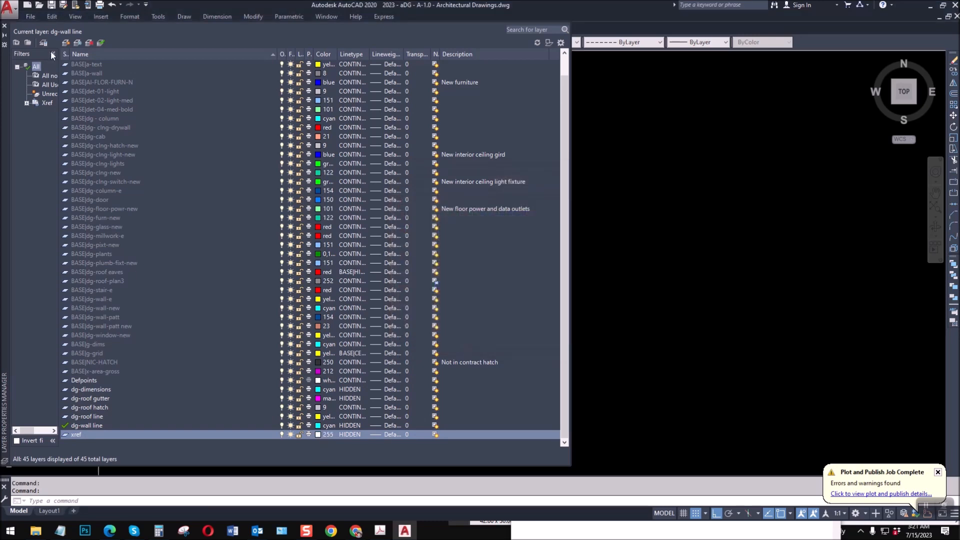
left_click(4, 27)
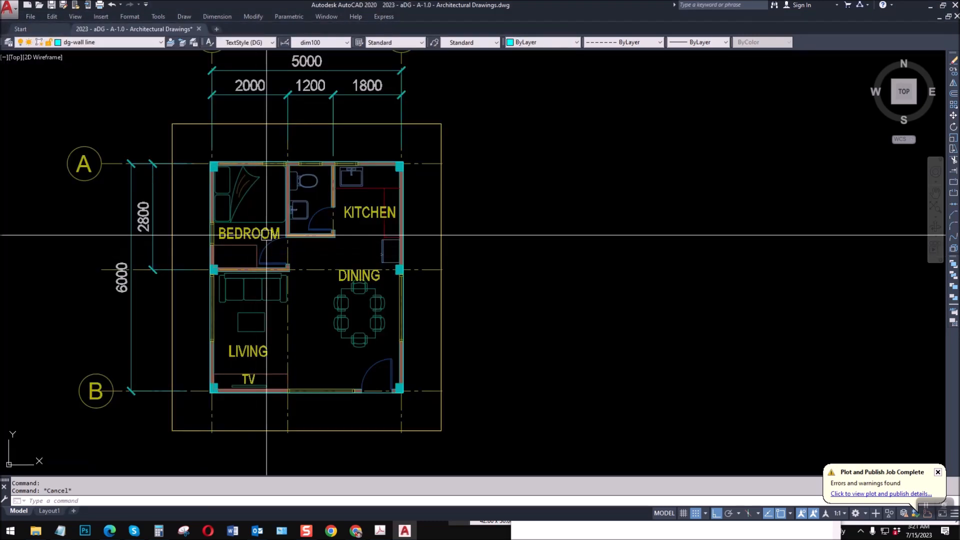
Assign the selected floor plan reference to the xref layer and clear the selection.
left_click(105, 44)
left_click_drag(158, 177, 165, 269)
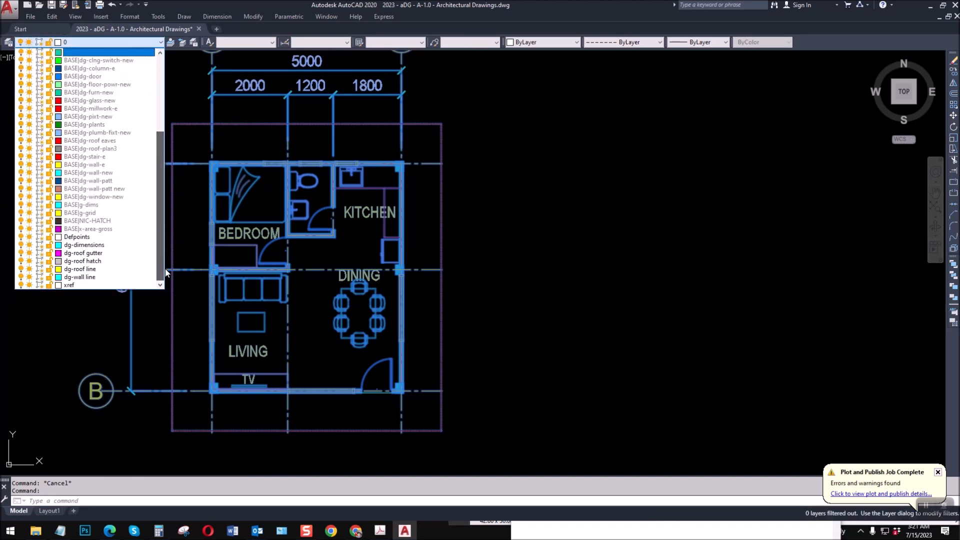
left_click(88, 285)
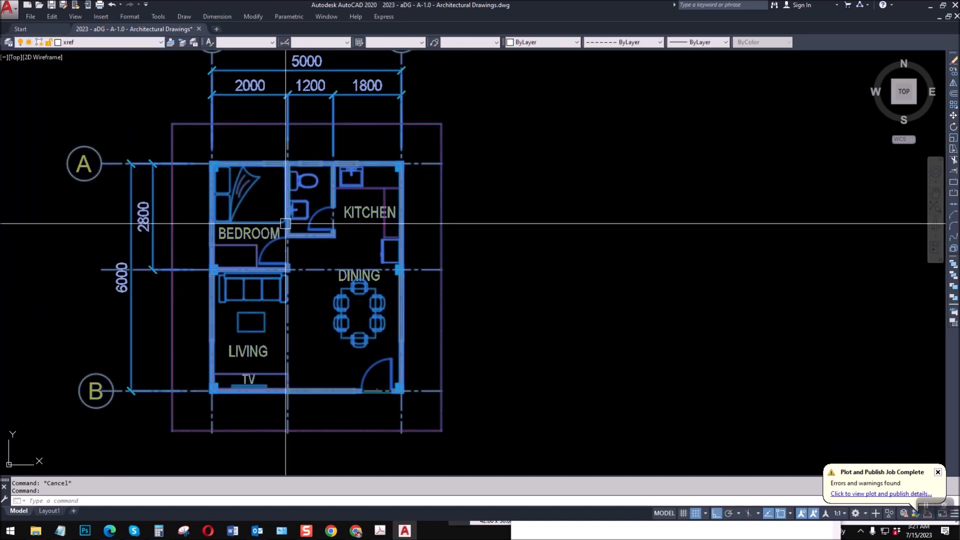
key("Escape")
type("LA")
key("Return")
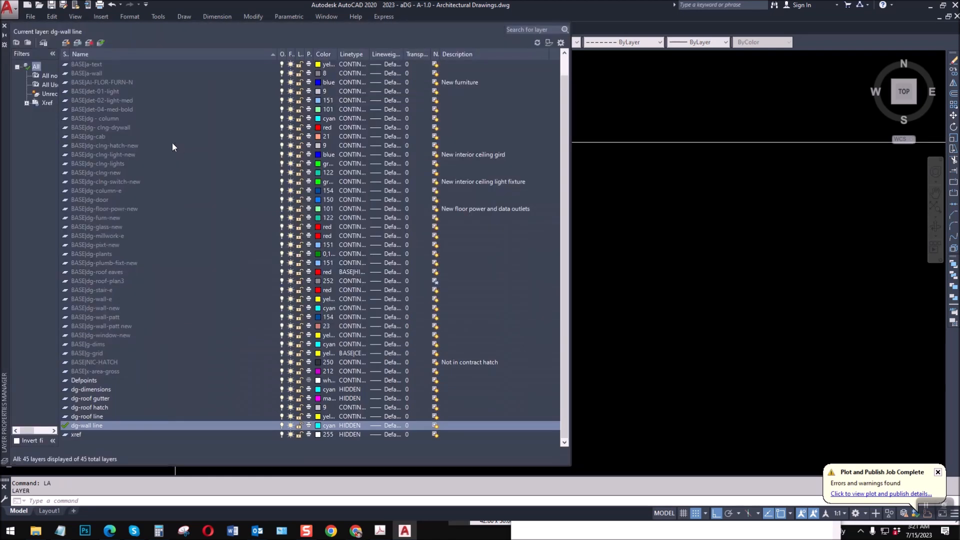
left_click(5, 28)
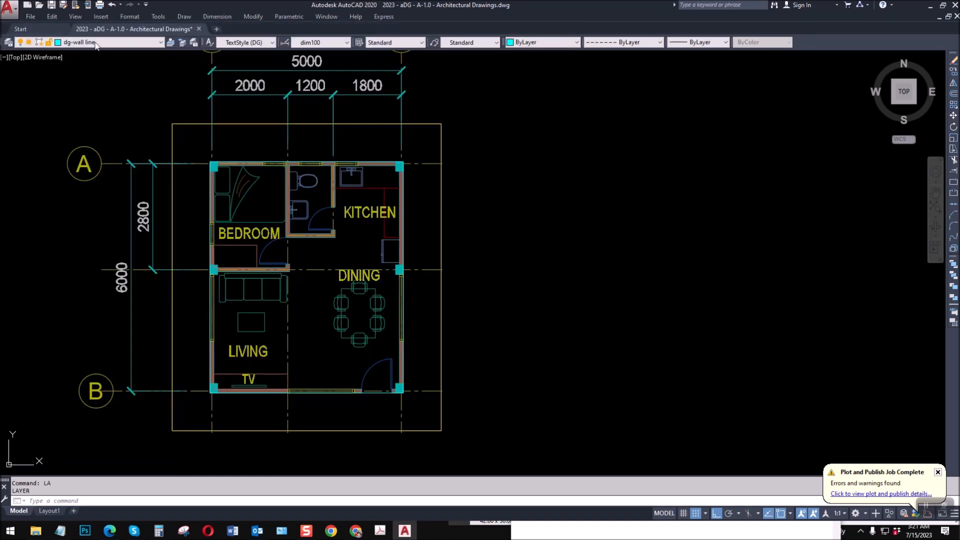
Freeze the xref layer to hide the floor plan, leaving only the roof and wall outlines.
left_click(110, 42)
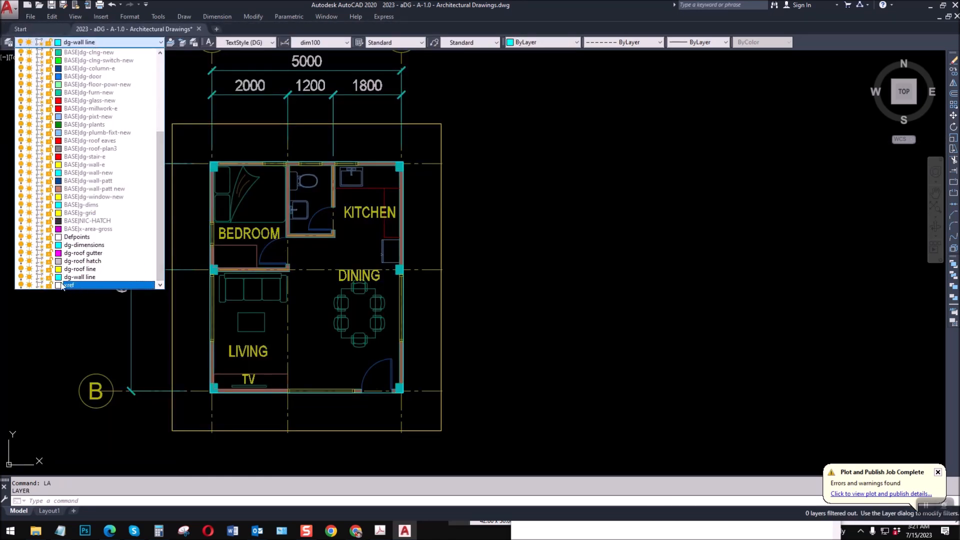
left_click(29, 284)
left_click(278, 319)
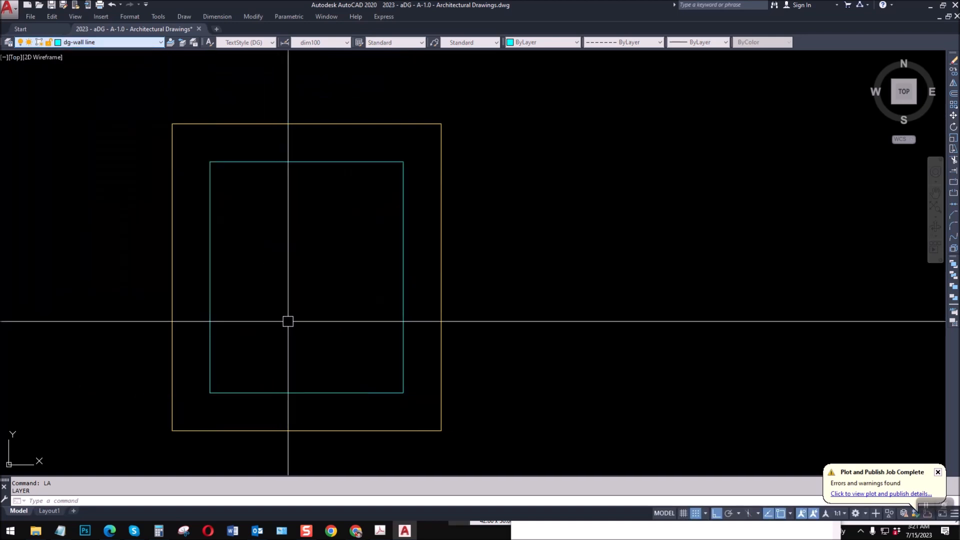
key("Escape")
key("Escape")
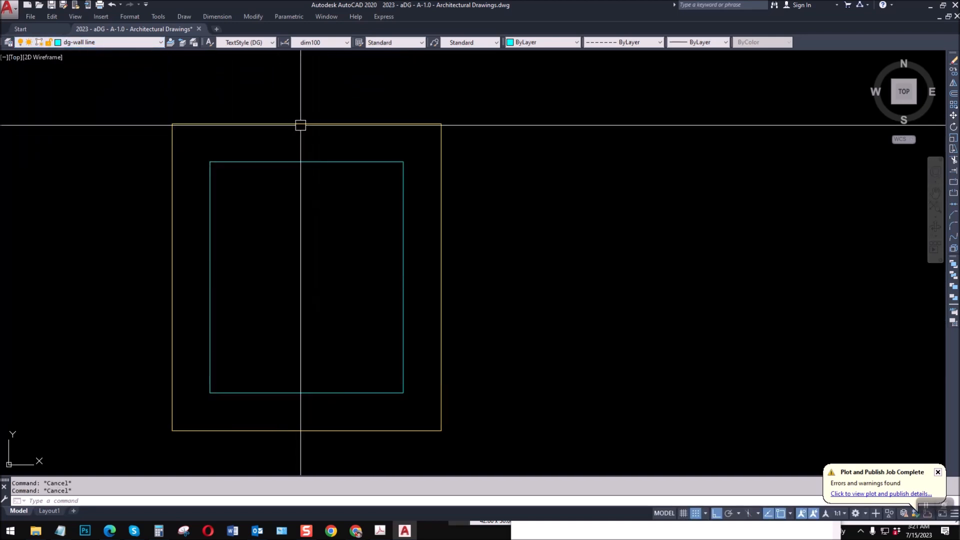
Offset the outer roof rectangle 200 inward to form the inner gutter line.
type("o")
key("Return")
type("20")
key("Return")
left_click(327, 125)
left_click(327, 233)
key("Escape")
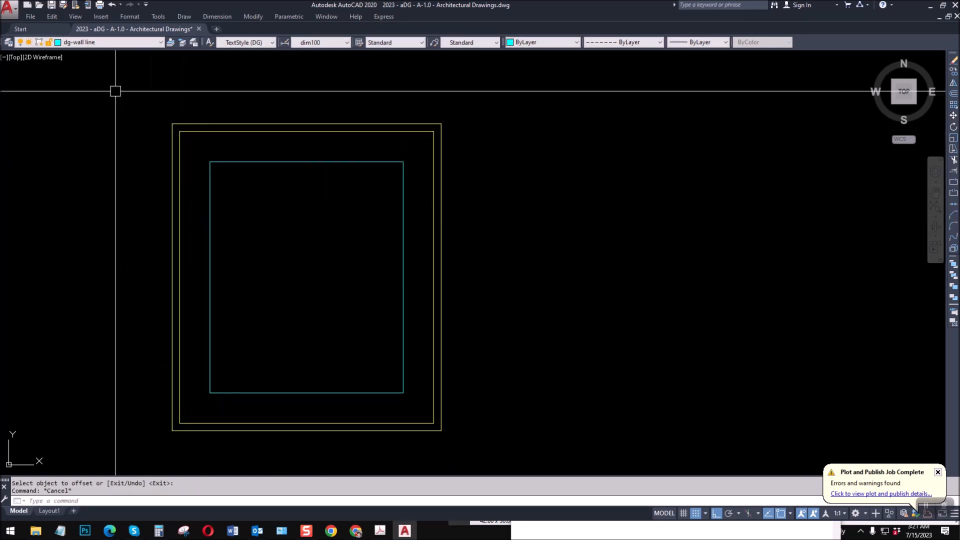
On the dg-roof gutter layer, draw a circle of diameter 100 centred on the inner gutter rectangle's upper-left corner.
left_click(125, 42)
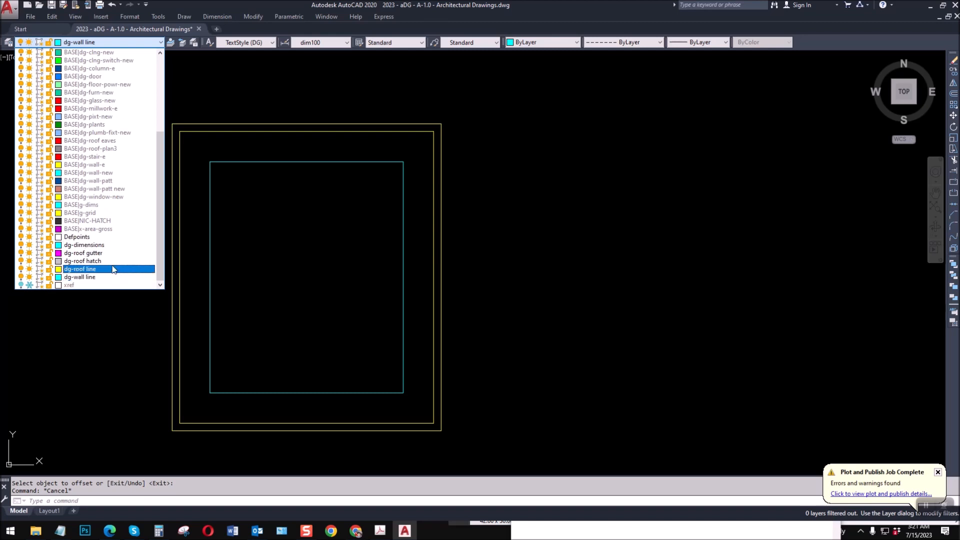
left_click(125, 252)
key("Escape")
scroll(167, 122, "up", 6)
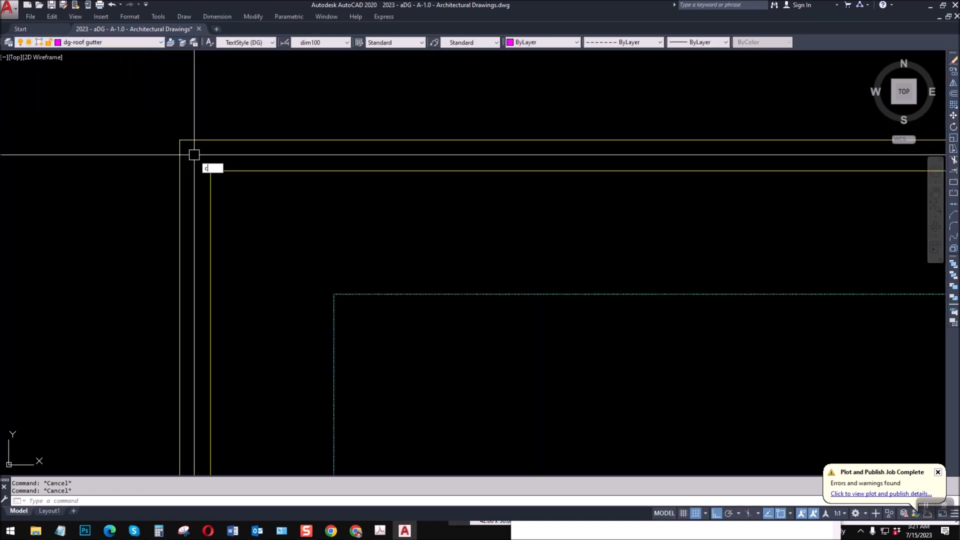
key("Return")
left_click(210, 170)
type("d")
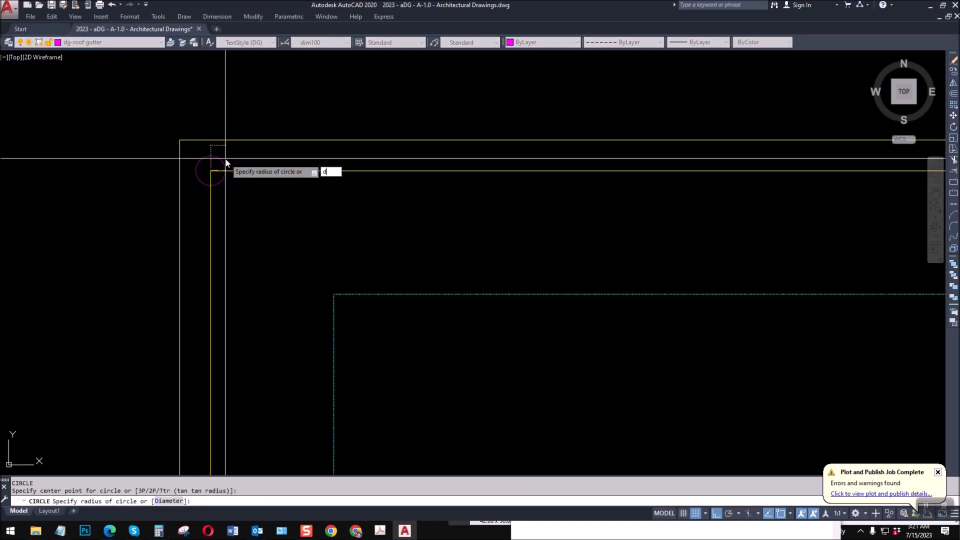
key("Return")
type("100")
key("Return")
key("Escape")
key("Escape")
scroll(217, 166, "up", 2)
scroll(217, 166, "up", 2)
type("m")
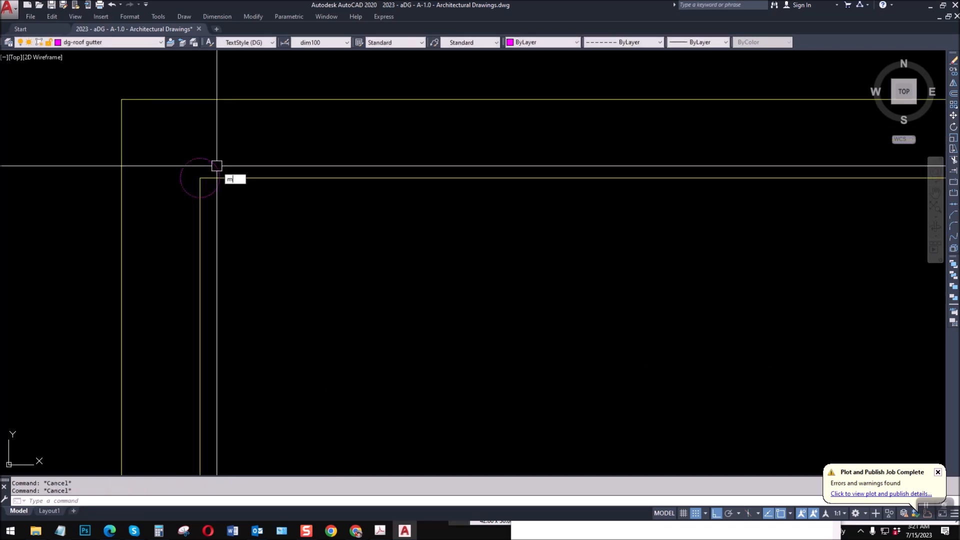
key("Return")
left_click(217, 165)
key("Return")
key("Escape")
Draw a diagonal helper line from the outer roof rectangle's upper-left corner to the matching corner of the inner rectangle.
type("l")
key("Return")
left_click(121, 99)
left_click(199, 178)
key("Escape")
key("Escape")
Move the circle from the inner rectangle's corner to the midpoint of the diagonal helper line.
type("m")
key("Return")
left_click(208, 195)
key("Return")
left_click(200, 177)
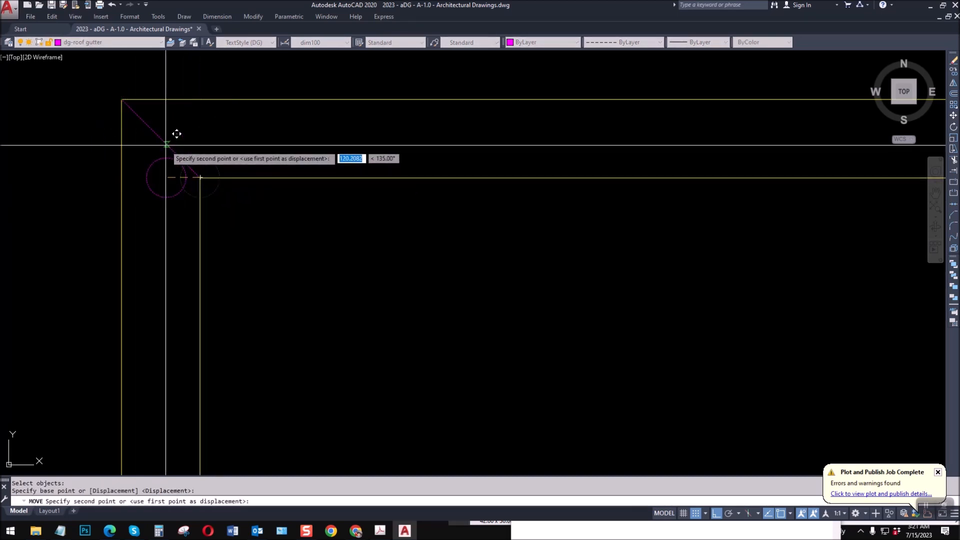
left_click(161, 139)
key("Return")
key("Escape")
Erase the diagonal helper line, keeping the downspout circle between the two gutter corners.
key("Escape")
type("e")
key("Return")
left_click(186, 166)
key("Return")
left_click(169, 154)
key("Escape")
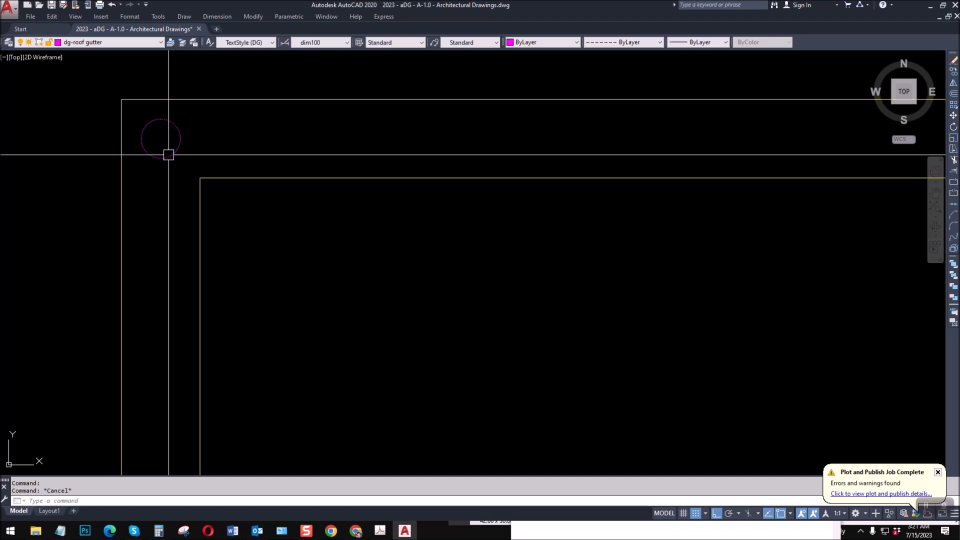
Set the linetype of the dg-roof gutter and dg-dimensions layers to Continuous and close the layer manager.
type("la")
key("Return")
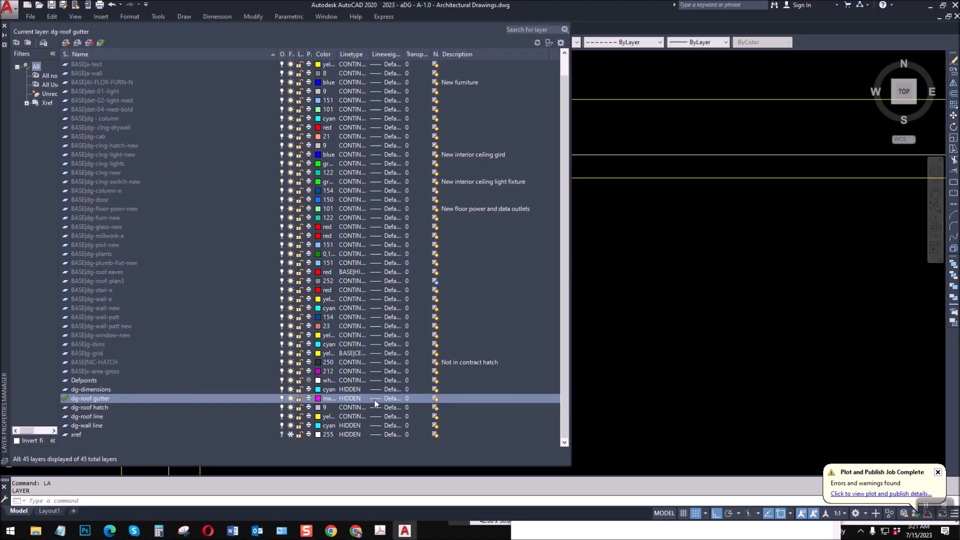
left_click(352, 399)
left_click(401, 237)
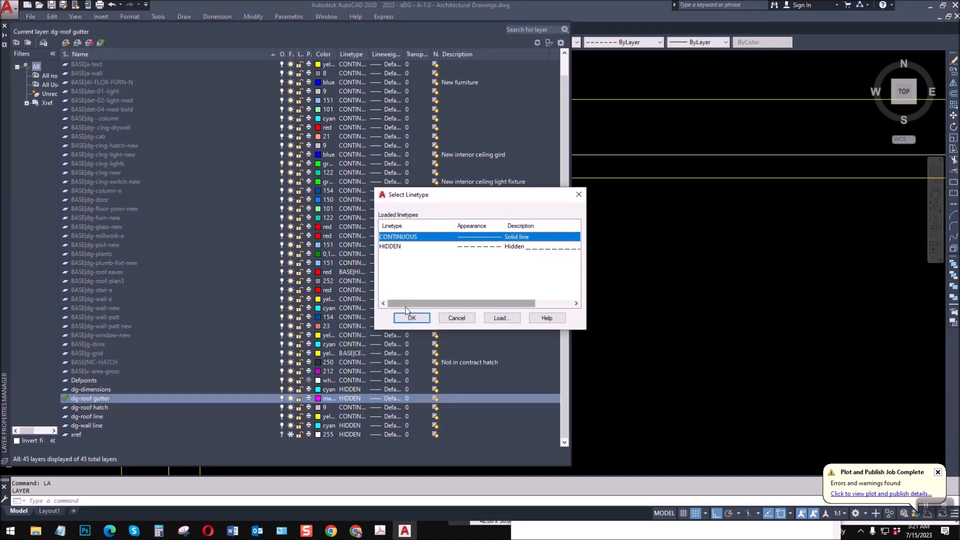
left_click(409, 317)
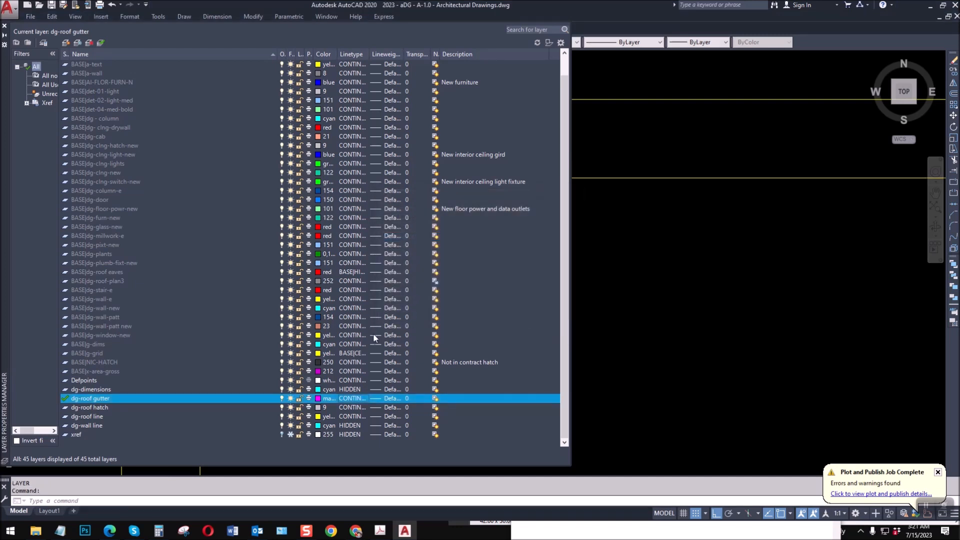
left_click(346, 390)
left_click(400, 238)
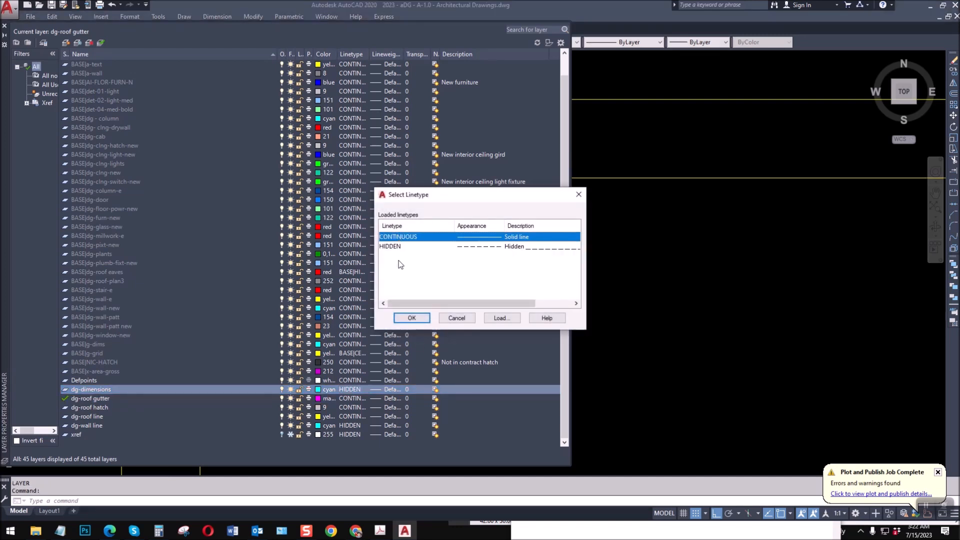
left_click(409, 318)
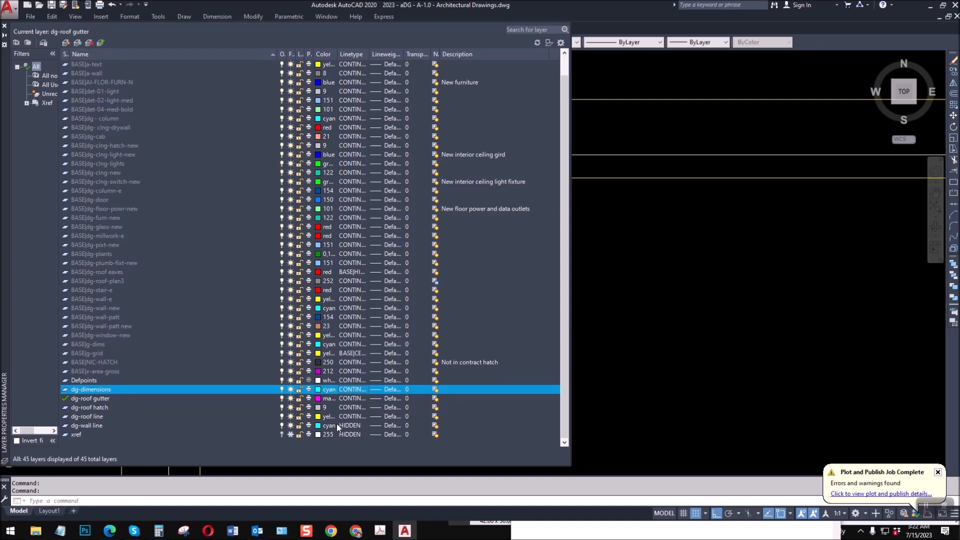
left_click(4, 25)
left_click(155, 154)
key("Escape")
Mirror the upper-left downspout circle across the roof's horizontal centreline to the lower-left corner, keeping the original.
scroll(216, 194, "down", 2)
type("mi")
key("Return")
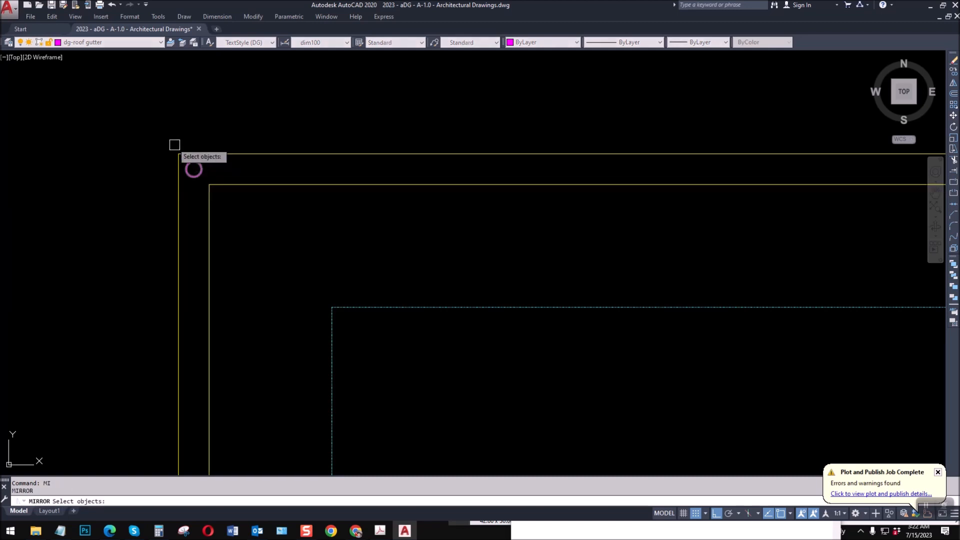
left_click(173, 144)
left_click(232, 195)
scroll(225, 202, "down", 5)
scroll(222, 215, "up", 2)
key("Return")
key("Escape")
Mirror the two left downspout circles across the roof's vertical centreline to the right corners, keeping the originals.
key("Return")
left_click(115, 80)
left_click(223, 329)
key("Return")
left_click(279, 150)
left_click(293, 112)
key("Return")
scroll(230, 295, "up", 4)
key("Escape")
key("Escape")
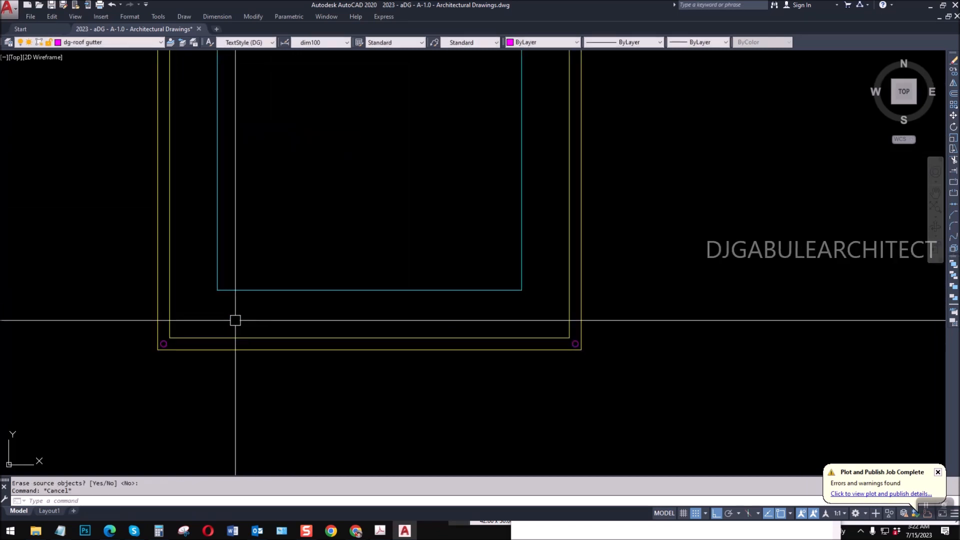
Draw a vertical construction line through the midpoint of the wall outline's bottom edge.
type("xl")
key("Return")
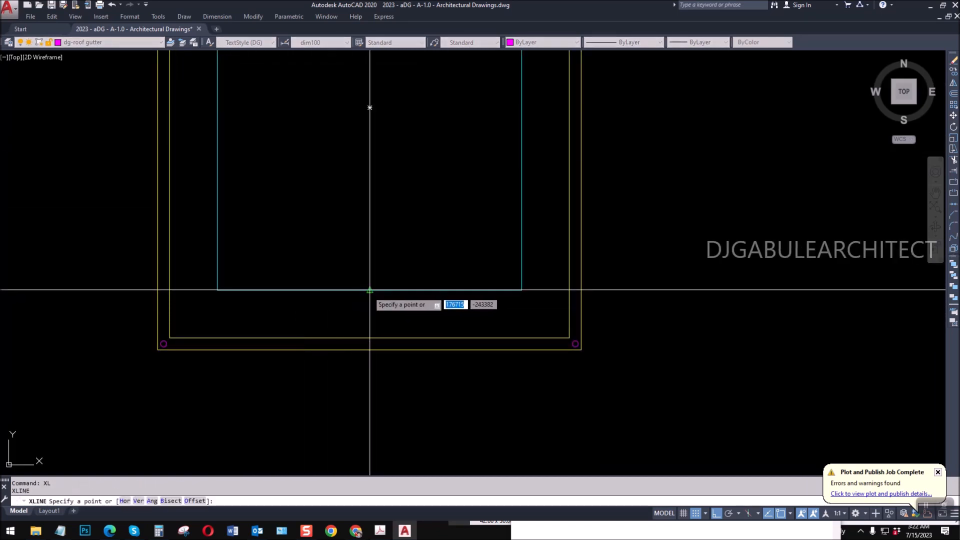
type("v")
key("Return")
left_click(369, 290)
key("Escape")
key("Escape")
key("Escape")
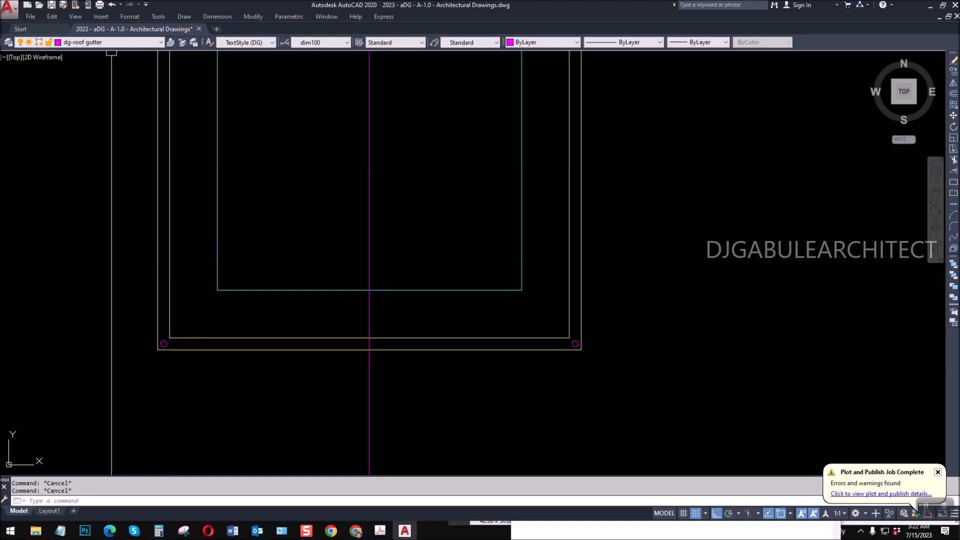
On the dg-roof line layer, draw a vertical line from the outer roof rectangle's lower-left corner up past its top edge.
left_click(121, 42)
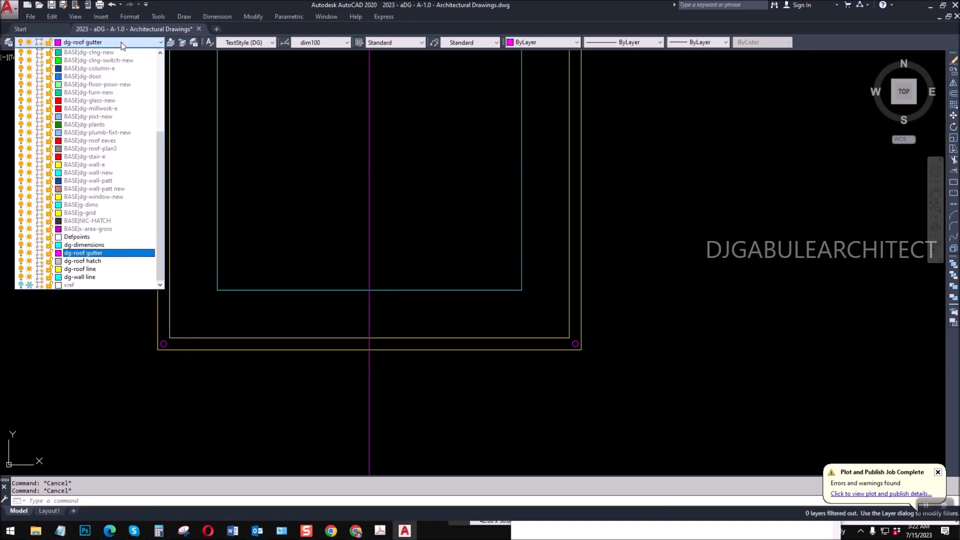
left_click(100, 272)
type("l")
key("Return")
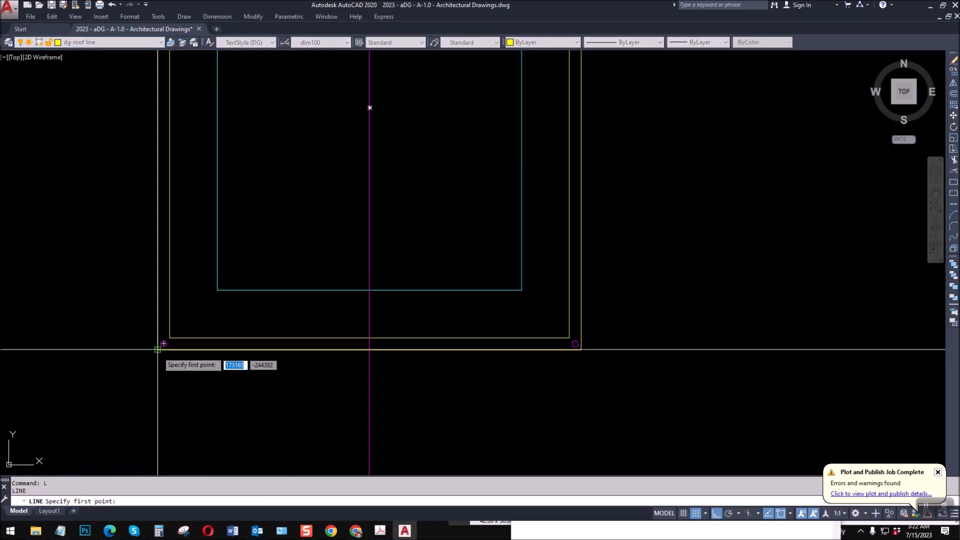
left_click(157, 349)
scroll(156, 349, "down", 2)
scroll(158, 350, "down", 2)
left_click(156, 95)
key("Escape")
key("Escape")
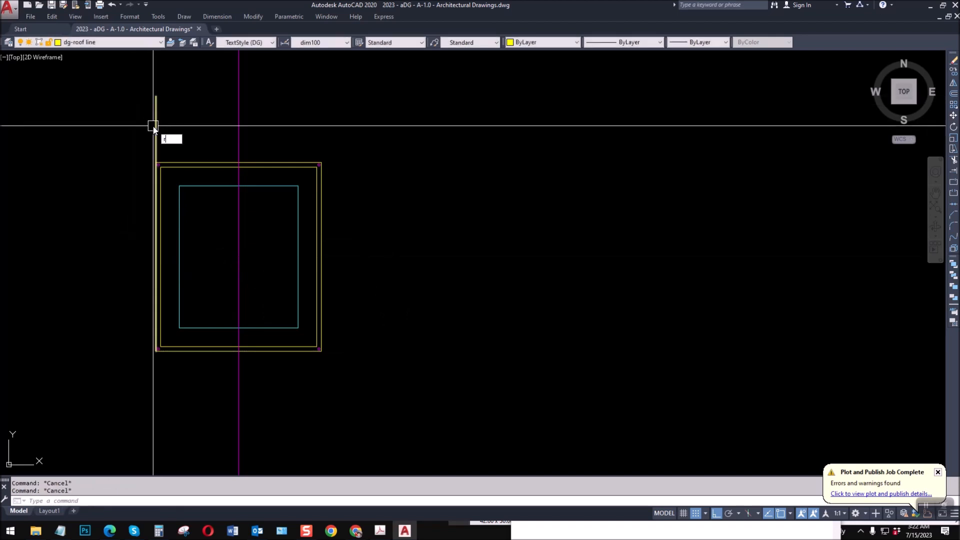
Rotate the vertical line about the lower-left roof corner by reference, from 45 to 0 degrees, to form a diagonal hip line.
left_click(178, 126)
left_click(132, 109)
key("Return")
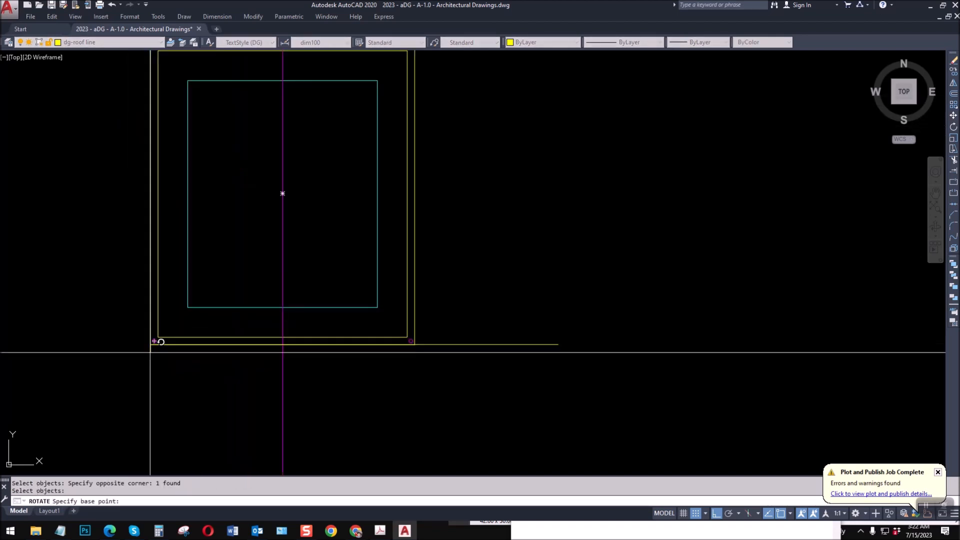
left_click(152, 344)
key("Return")
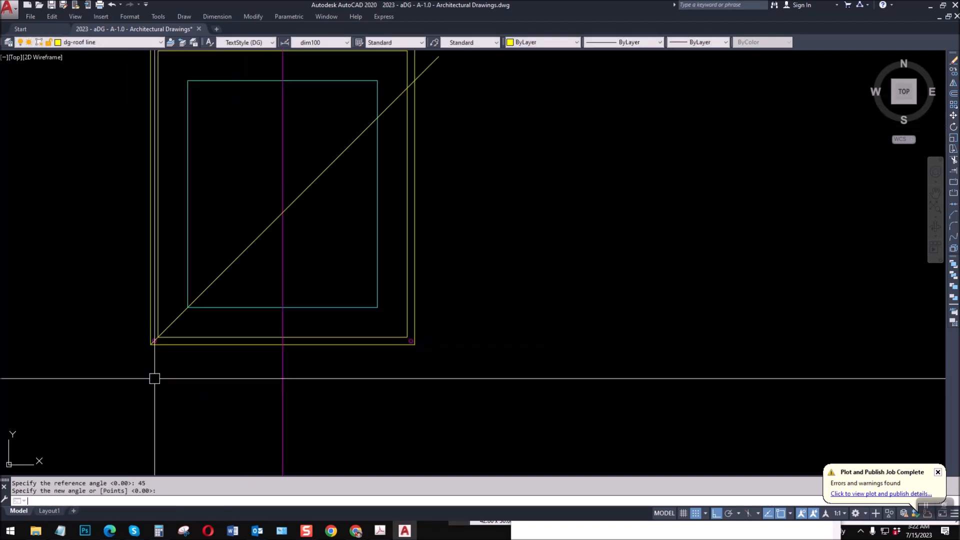
Mirror the diagonal hip line across the vertical centreline construction line, keeping the original.
type("mi")
key("Return")
left_click(250, 246)
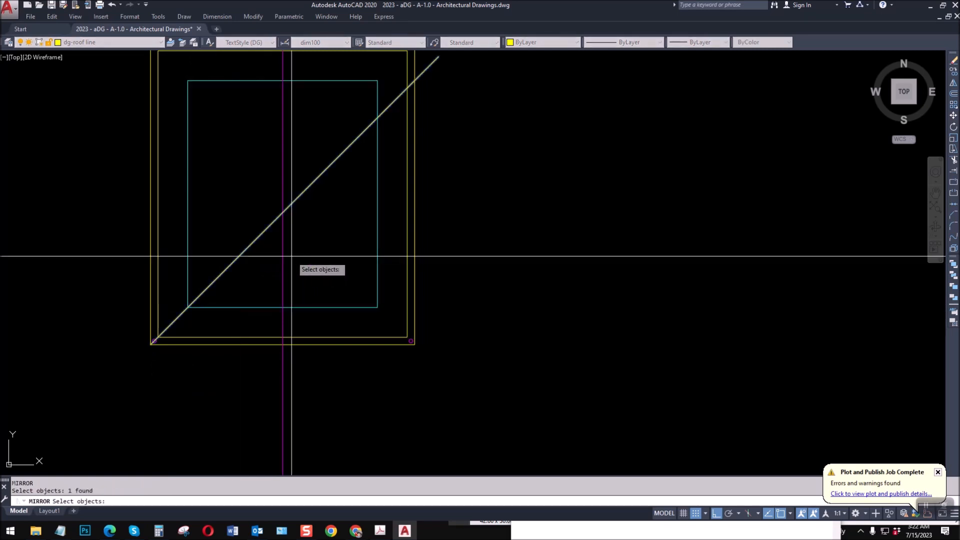
left_click(284, 259)
key("Escape")
key("Escape")
scroll(290, 226, "up", 4)
key("Return")
left_click(295, 172)
key("Return")
left_click(271, 192)
left_click(272, 238)
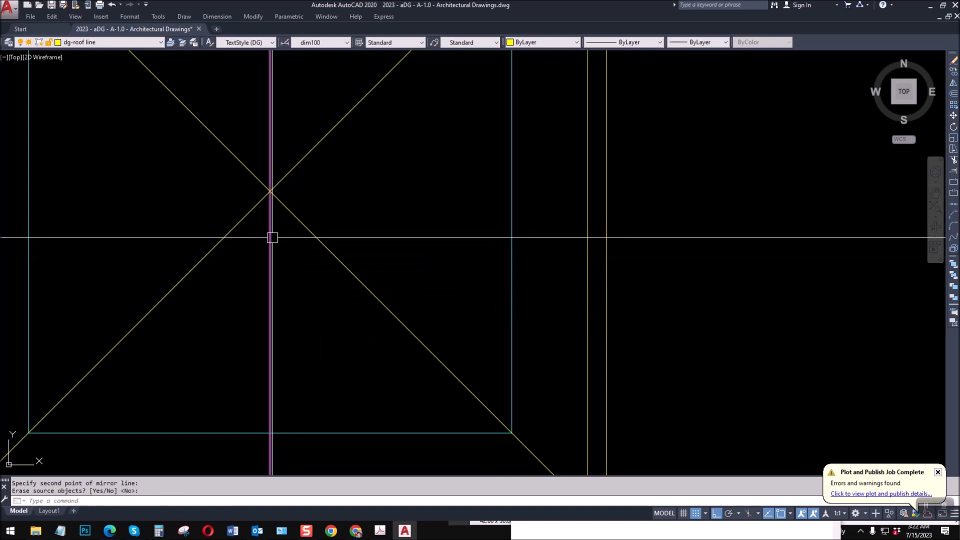
Cut back the two crossing hip lines so they meet at their intersection on the vertical centreline.
key("Return")
left_click(239, 223)
left_click(296, 218)
scroll(295, 275, "down", 5)
key("Return")
key("Escape")
key("Escape")
Mirror the two lower hip lines across the roof's horizontal centreline to the upper corners, keeping the originals.
type("mi")
key("Return")
left_click(269, 275)
left_click(304, 276)
key("Return")
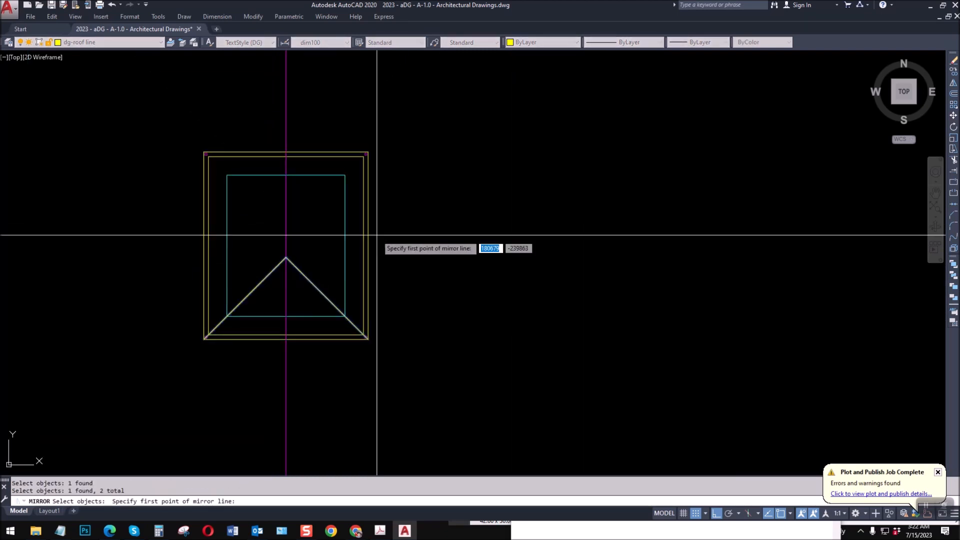
left_click(286, 246)
left_click(395, 245)
key("Escape")
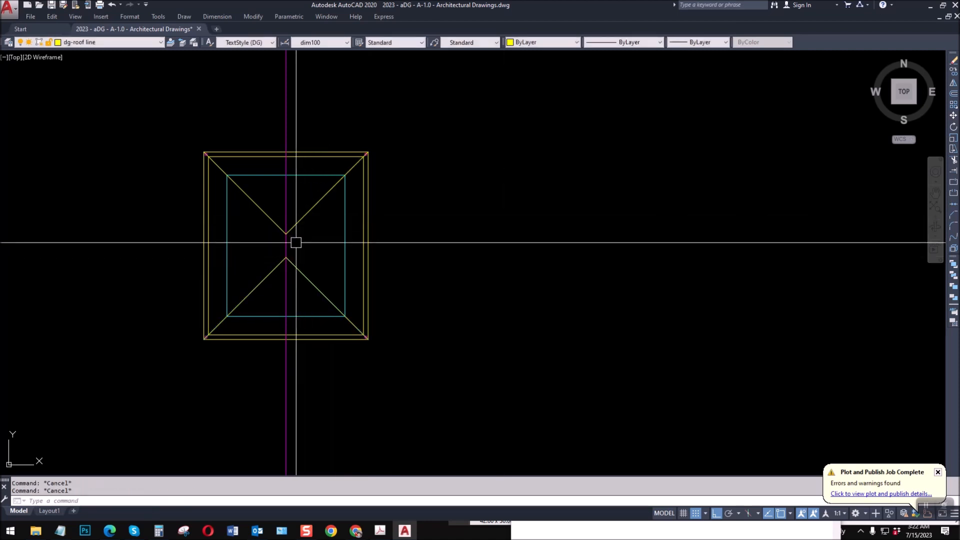
Trim the vertical construction line above and below the hip apexes, leaving only the ridge segment between them.
key("Return")
left_click(302, 221)
key("Return")
left_click(286, 206)
key("Return")
key("Return")
left_click(302, 276)
key("Return")
left_click(287, 298)
key("Escape")
key("Escape")
Match the ridge segment's properties to those of a hip line.
type("ma")
key("Return")
left_click(300, 272)
left_click(286, 247)
key("Return")
key("Escape")
scroll(245, 172, "up", 2)
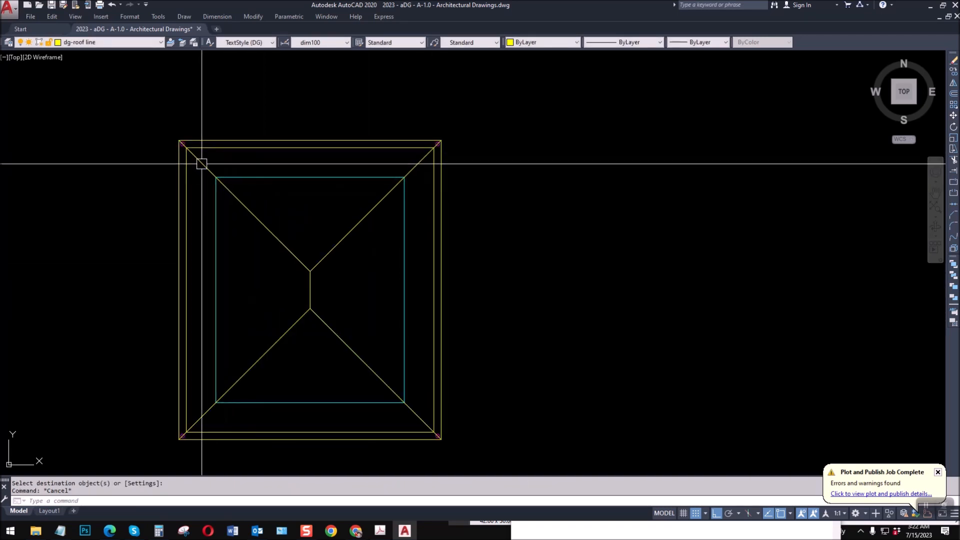
Trim the two upper hip lines where they extend past the inner roof rectangle, using that rectangle as the cutting edge.
scroll(190, 157, "up", 4)
type("tr")
key("Return")
left_click(194, 131)
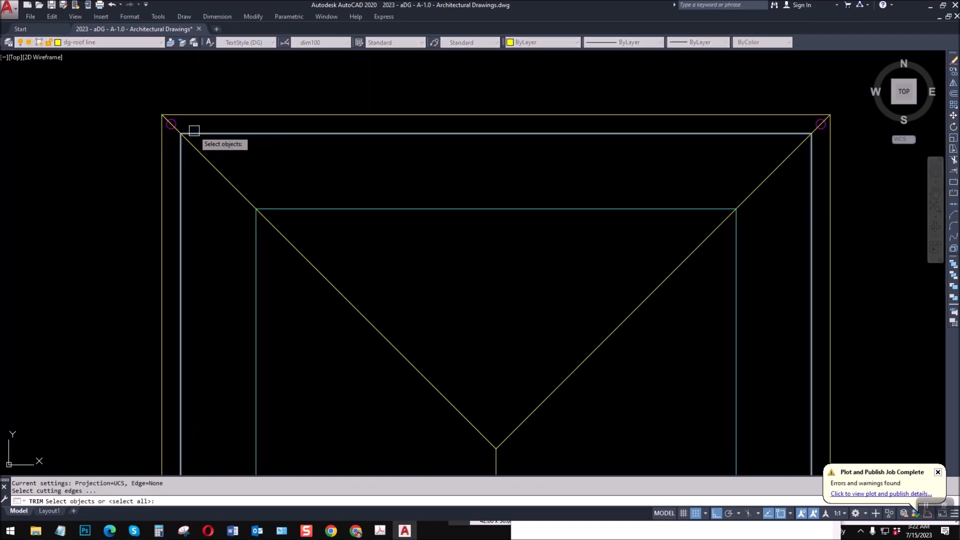
key("Return")
scroll(178, 131, "up", 4)
left_click(176, 129)
scroll(116, 140, "down", 8)
scroll(369, 135, "up", 8)
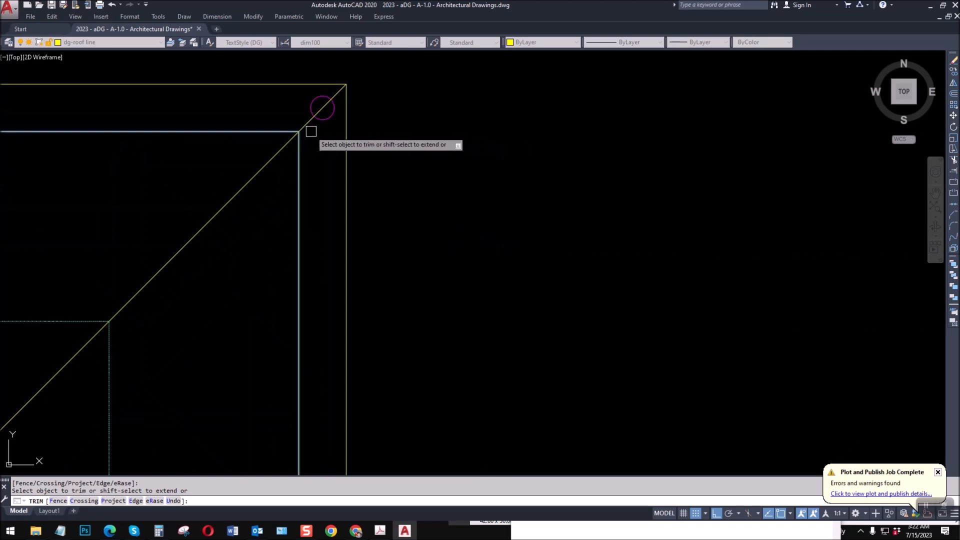
left_click(310, 123)
Trim the two lower hip lines where they extend past the inner roof rectangle at its bottom corners.
scroll(368, 157, "down", 8)
scroll(328, 210, "up", 8)
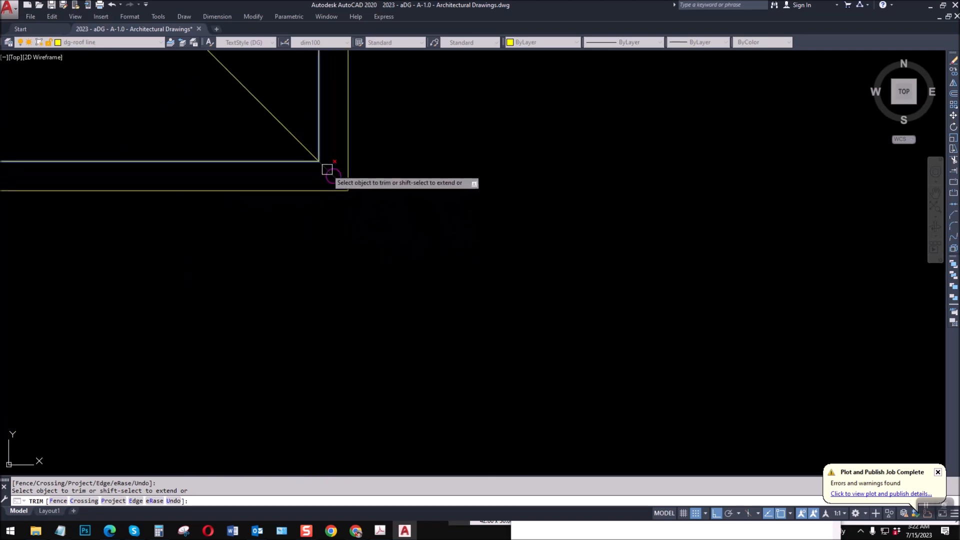
left_click(324, 170)
scroll(488, 296, "down", 8)
scroll(103, 259, "up", 8)
left_click(113, 254)
key("Return")
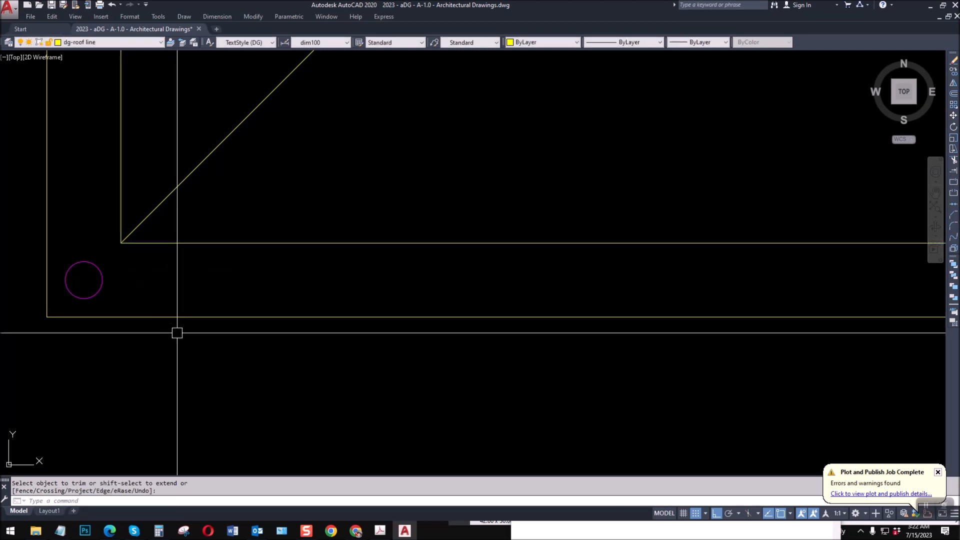
scroll(177, 332, "down", 4)
key("Escape")
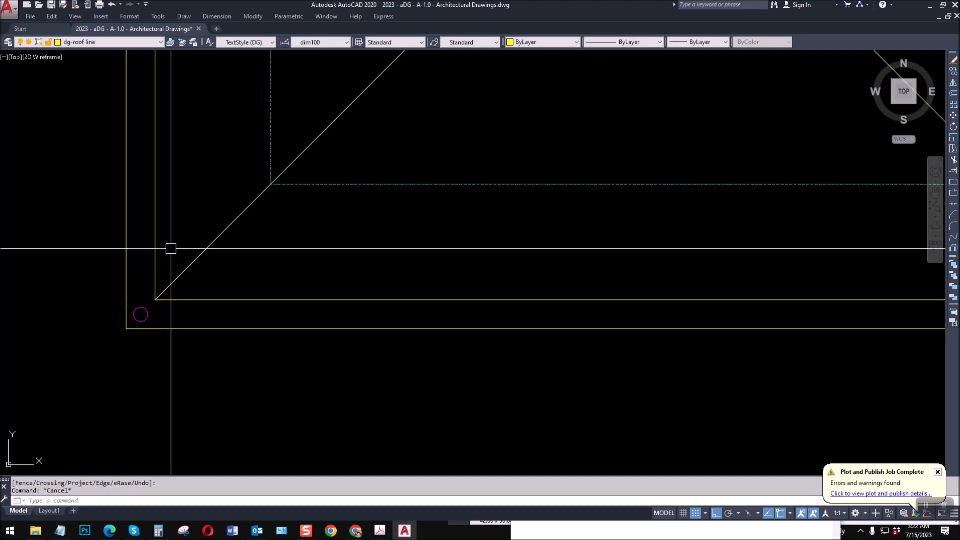
scroll(174, 385, "down", 6)
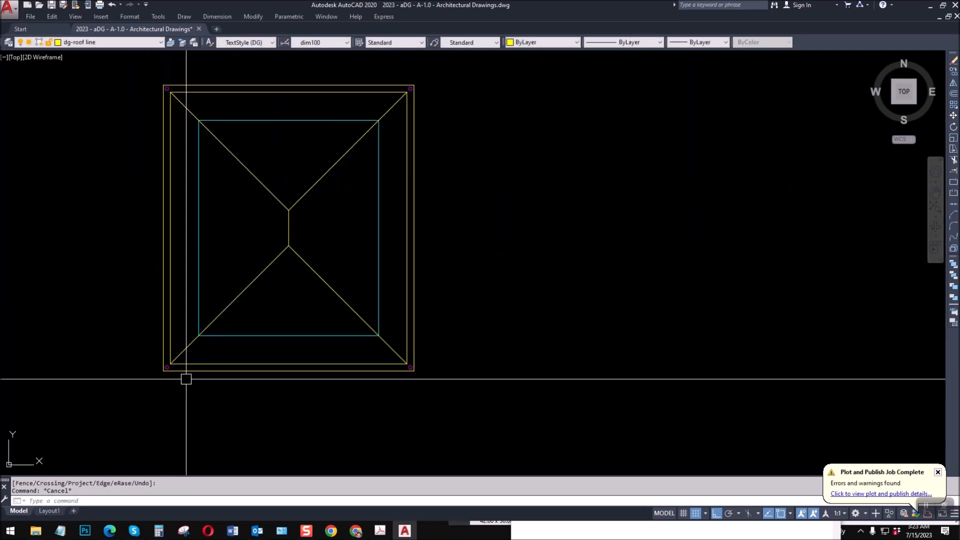
Offset the inner roof rectangle inward by a small distance to form a second line just inside it.
scroll(204, 100, "up", 7)
key("Escape")
type("o")
key("Return")
type("5")
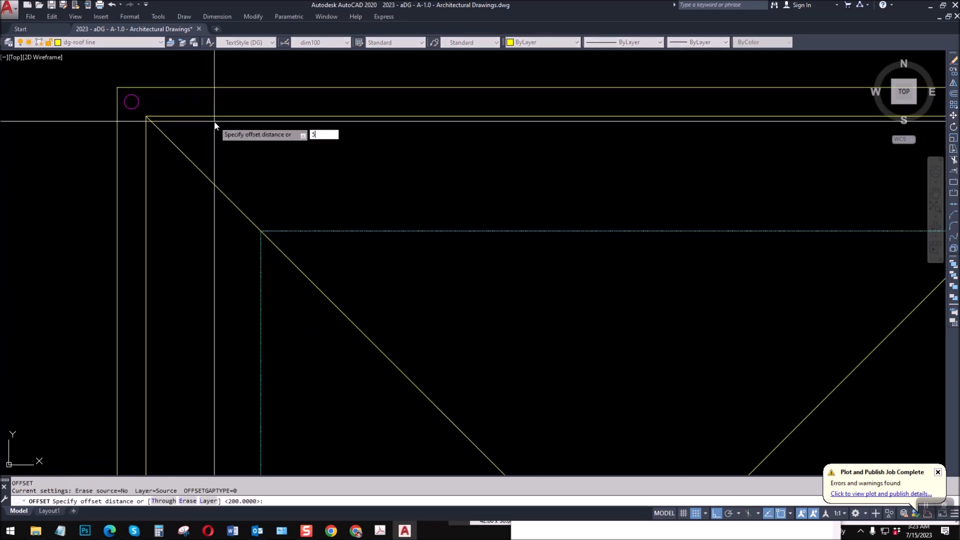
left_click(209, 118)
left_click(228, 165)
Match the new offset rectangle's properties to those of the dashed wall outline.
key("Escape")
type("ma")
key("Return")
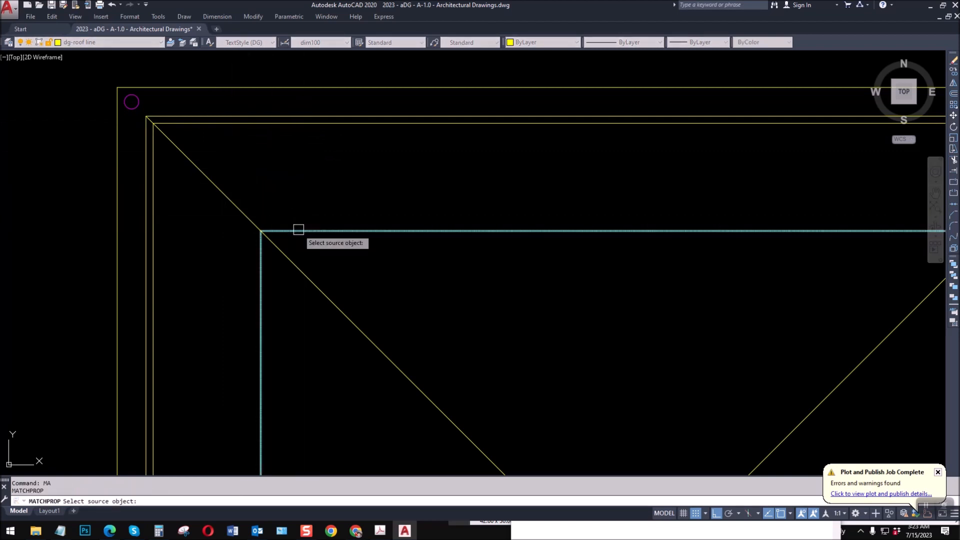
left_click(299, 231)
left_click(188, 124)
scroll(188, 124, "down", 3)
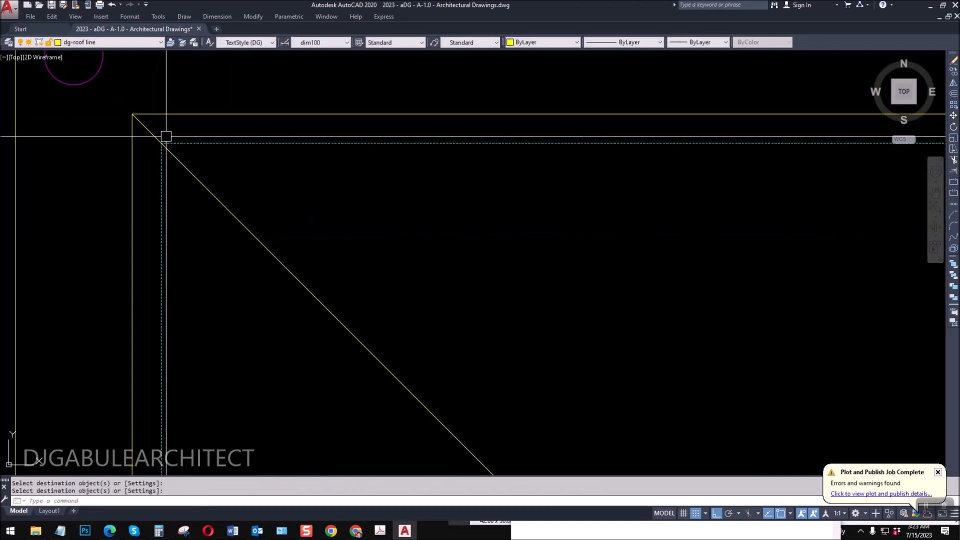
scroll(183, 131, "down", 2)
key("Return")
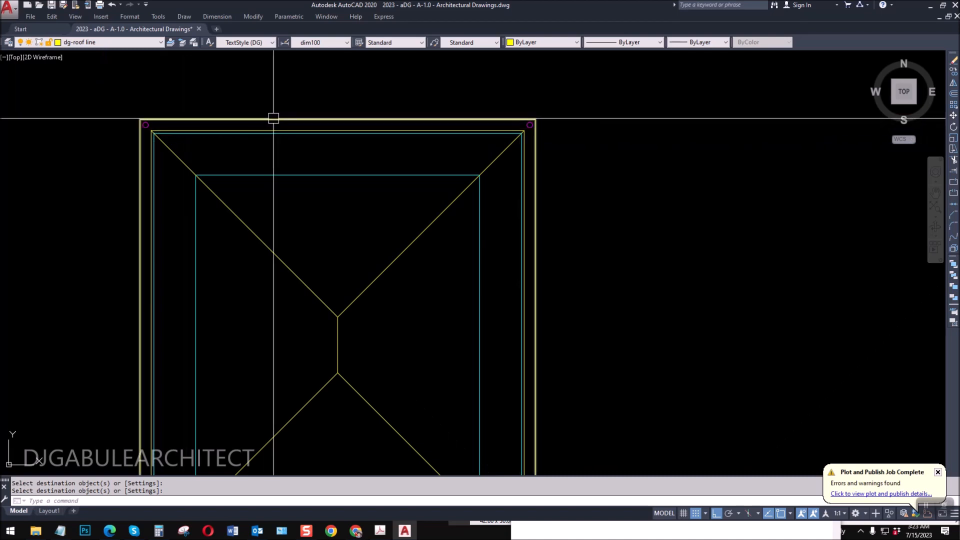
Offset the dashed wall outline inward by 100.
scroll(270, 150, "down", 2)
key("Escape")
scroll(242, 142, "up", 2)
middle_click_drag(307, 213, 310, 161)
scroll(298, 157, "down", 2)
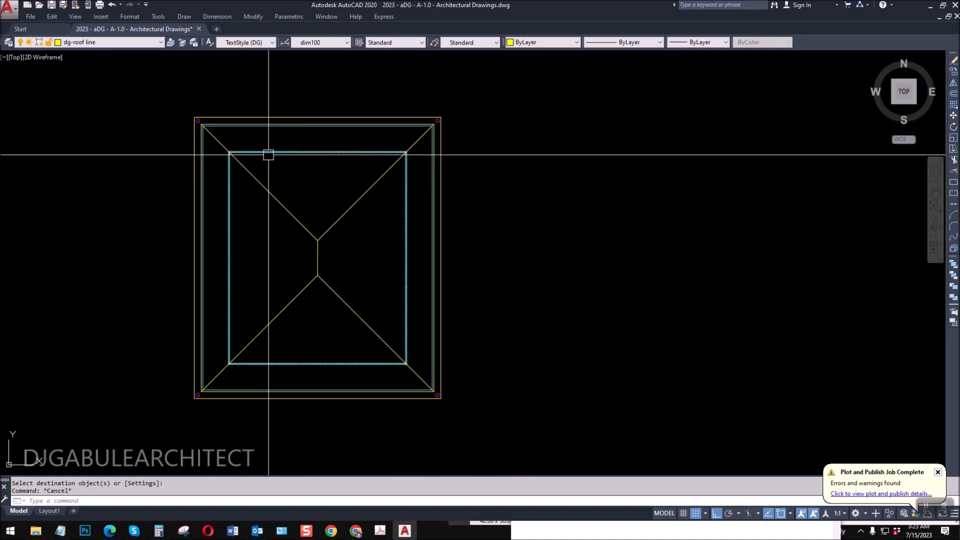
scroll(269, 155, "up", 2)
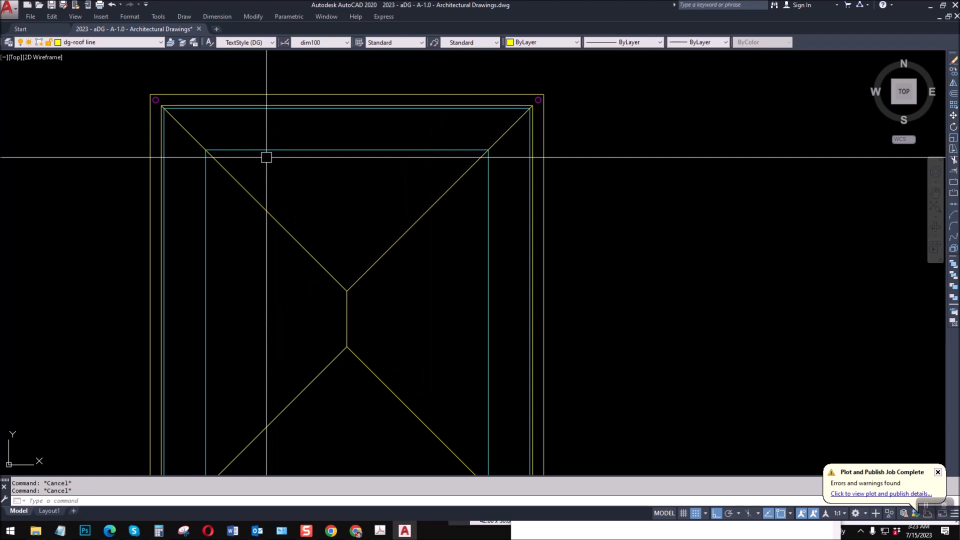
key("Return")
left_click(268, 151)
left_click(289, 200)
scroll(216, 152, "up", 2)
key("Escape")
scroll(333, 159, "down", 4)
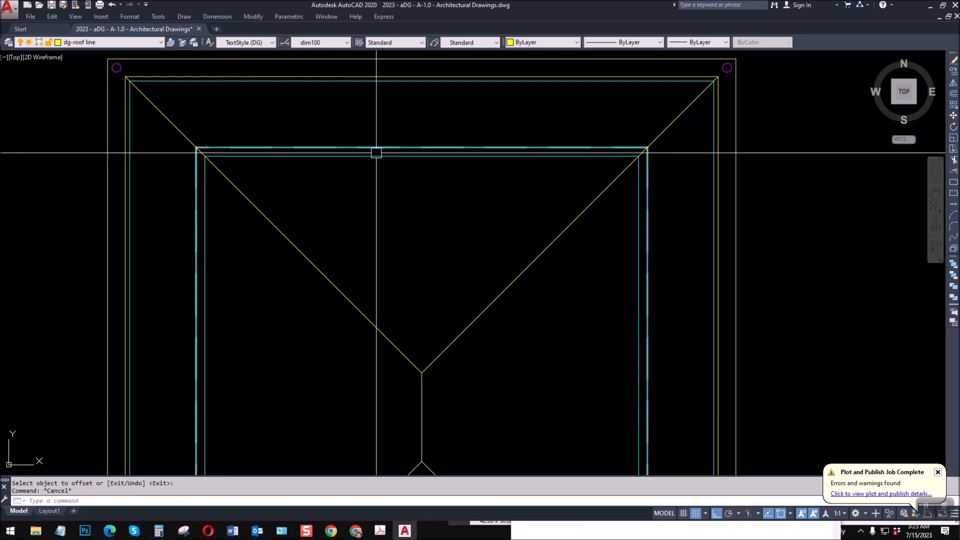
key("Escape")
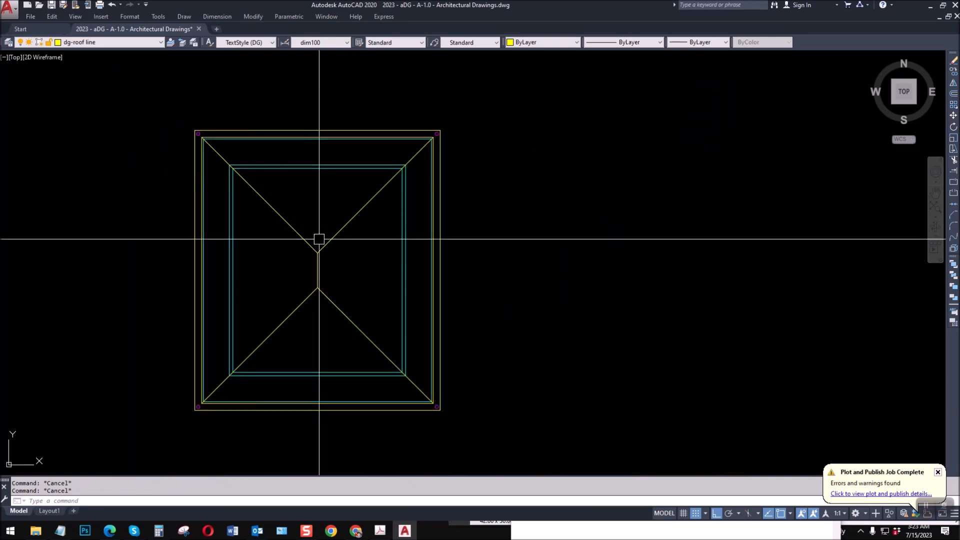
Turn off the dg-wall line layer by picking the wall outline.
type("layoff")
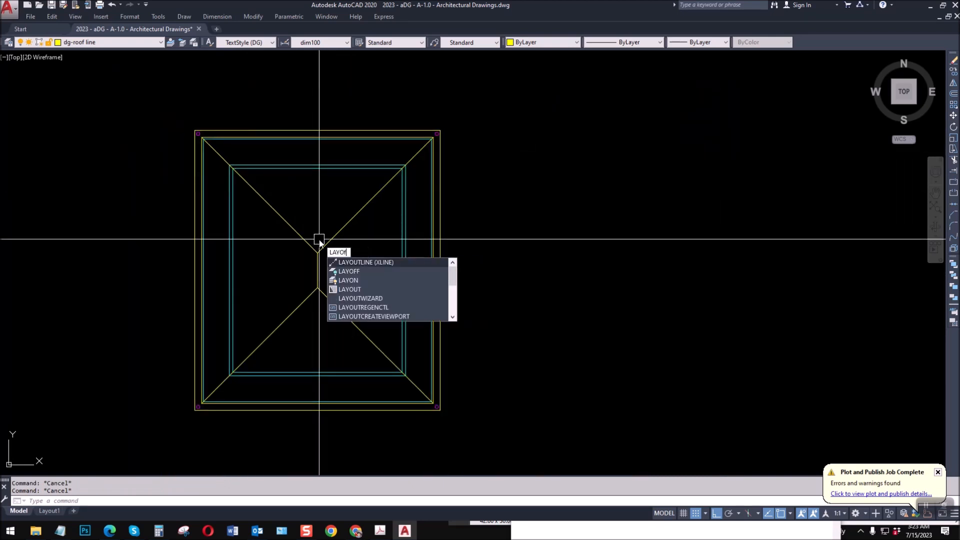
key("Return")
left_click(285, 168)
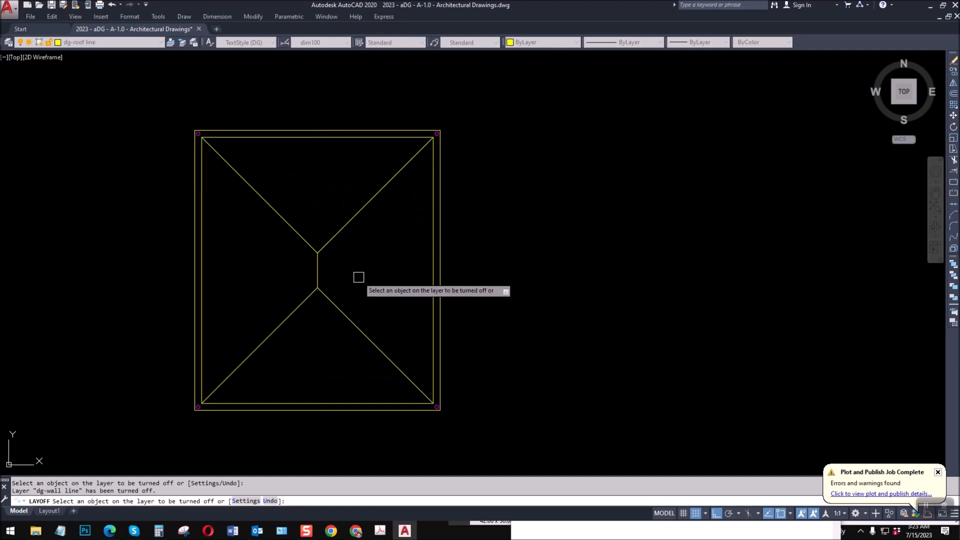
key("Escape")
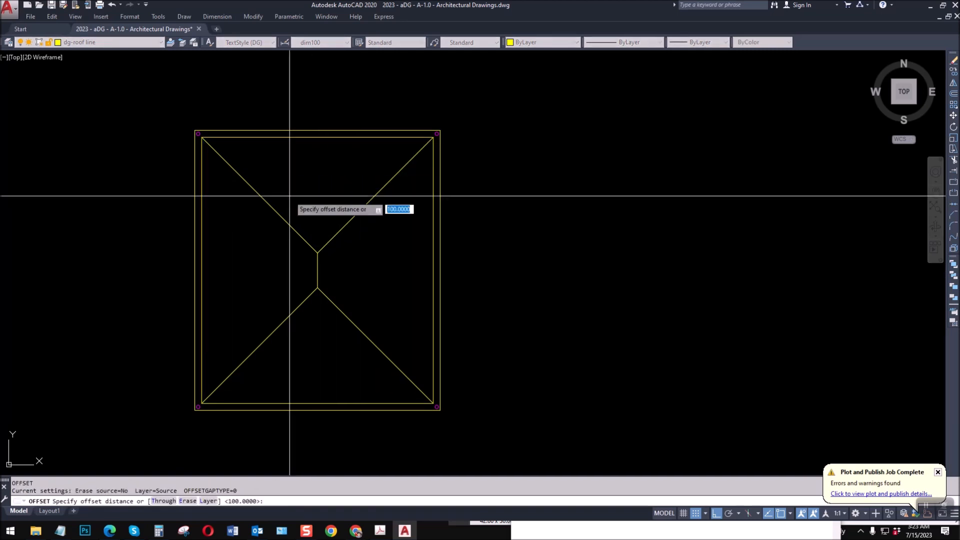
Offset the two upper hip lines by 200 to both sides.
type("200")
key("Return")
left_click(273, 209)
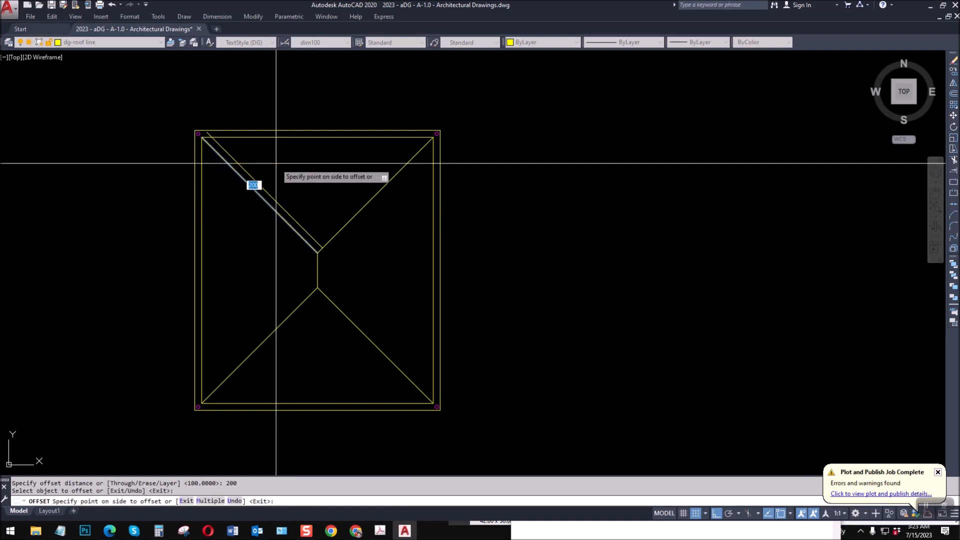
scroll(260, 188, "up", 2)
left_click(247, 189)
left_click(408, 227)
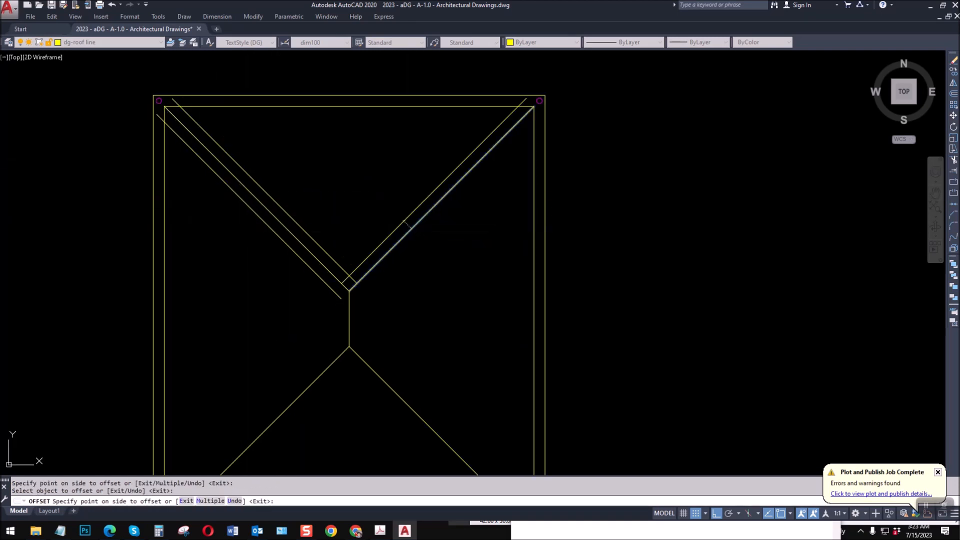
Offset the ridge line and the two lower hip lines to both sides at the same 200 distance.
left_click(352, 328)
left_click(486, 330)
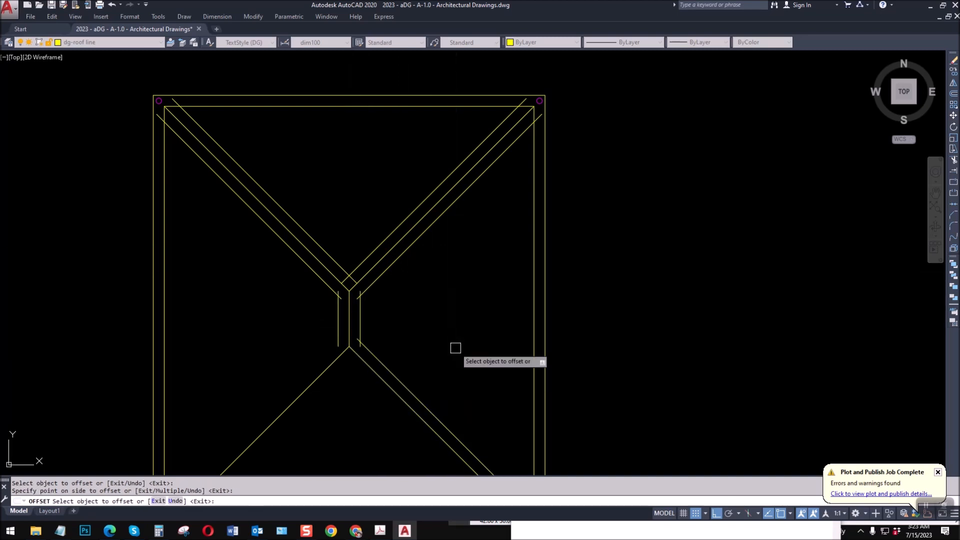
left_click(370, 376)
left_click(325, 376)
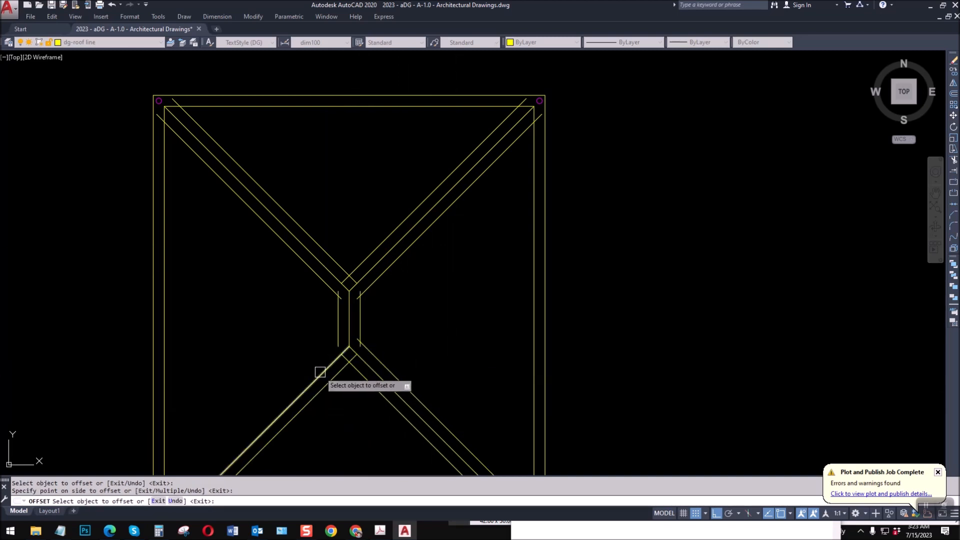
left_click(321, 373)
left_click(281, 336)
key("Escape")
Fillet the left ridge offset into the adjoining left hip offsets, and join the two inner offsets of the upper hips.
key("space")
left_click(327, 286)
left_click(335, 309)
key("space")
left_click(324, 349)
left_click(341, 323)
key("space")
left_click(363, 262)
left_click(337, 262)
Fillet the right ridge offset into the adjoining right hip offsets, and join the two inner offsets of the lower hips.
key("space")
left_click(378, 279)
left_click(361, 314)
key("space")
left_click(378, 360)
left_click(361, 326)
key("space")
left_click(330, 383)
left_click(362, 380)
key("space")
scroll(376, 301, "up", 4)
key("Escape")
Change the colour of the right ridge offset and the adjoining upper-right hip offset to Red.
left_click(376, 308)
left_click(323, 276)
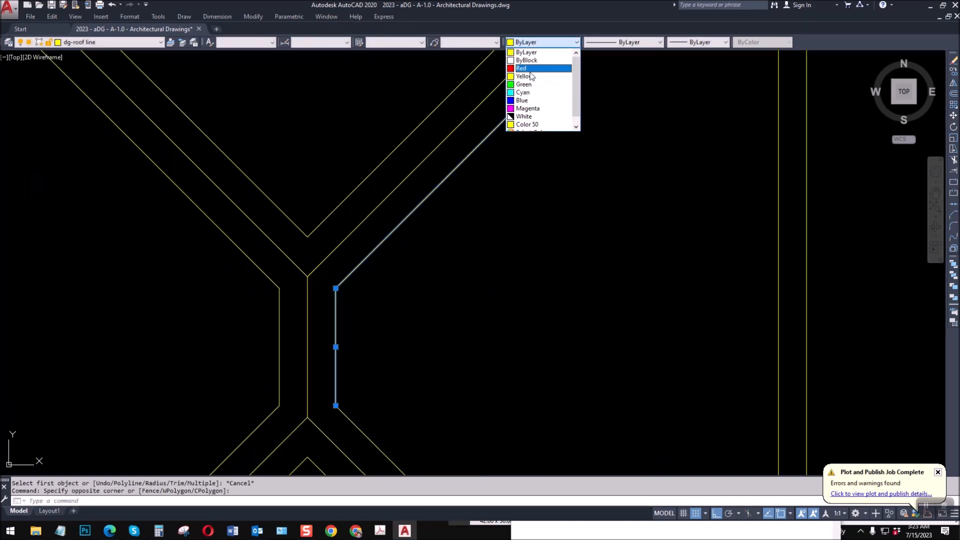
left_click(529, 69)
key("Escape")
key("Escape")
scroll(332, 300, "down", 2)
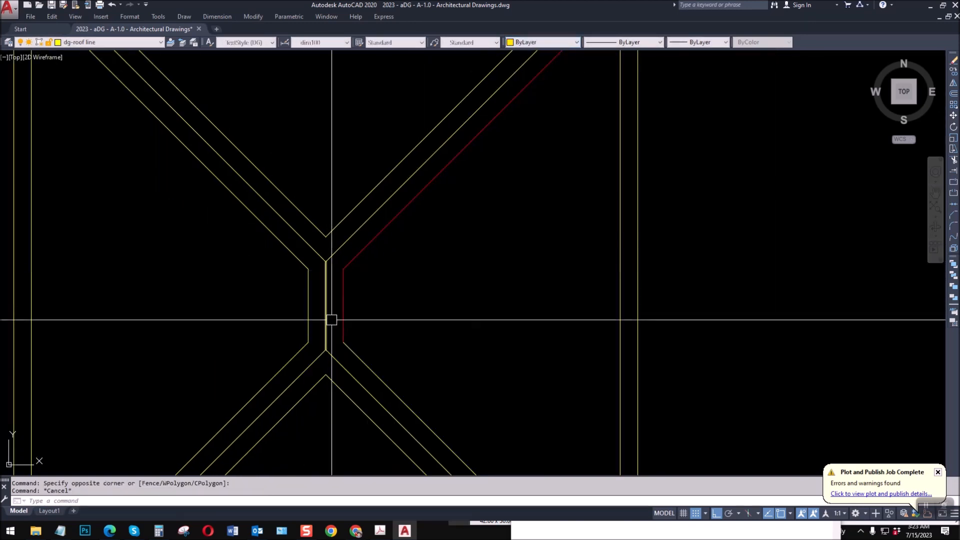
Match the remaining hip and ridge offset lines to the red offset line's properties.
type("ma")
key("Return")
left_click(351, 265)
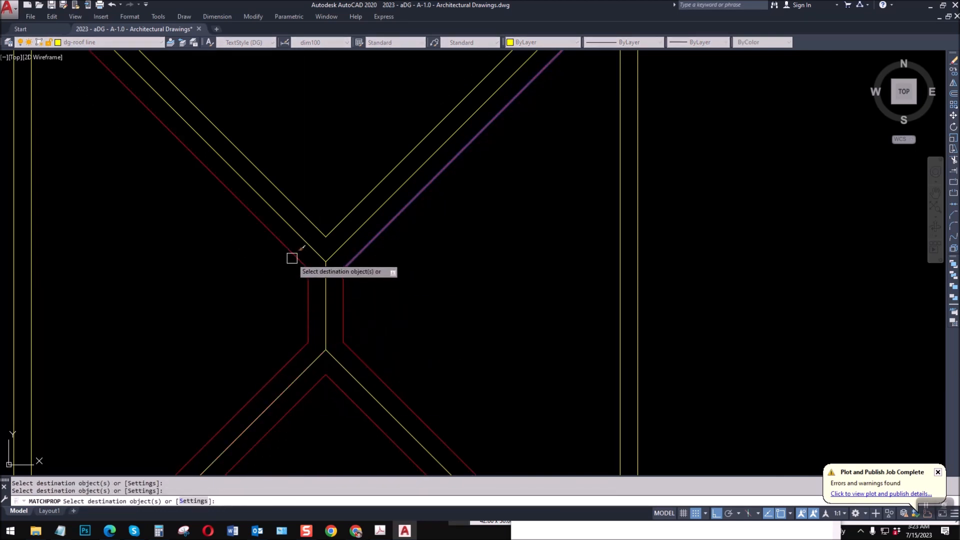
scroll(344, 219, "down", 4)
key("Escape")
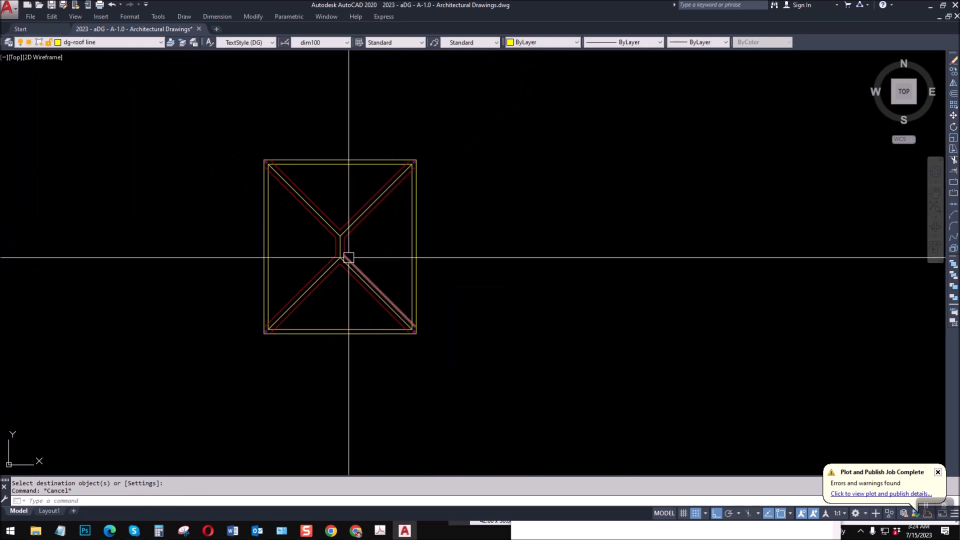
scroll(349, 255, "up", 3)
middle_click_drag(354, 278, 313, 287)
scroll(200, 396, "up", 2)
middle_click_drag(199, 395, 242, 372)
key("Escape")
type("ex")
key("Return")
scroll(247, 335, "up", 4)
key("Escape")
Trim the red ridge-cap line ends that overrun the inner yellow outline at the lower-left and upper corners.
type("tr")
key("Return")
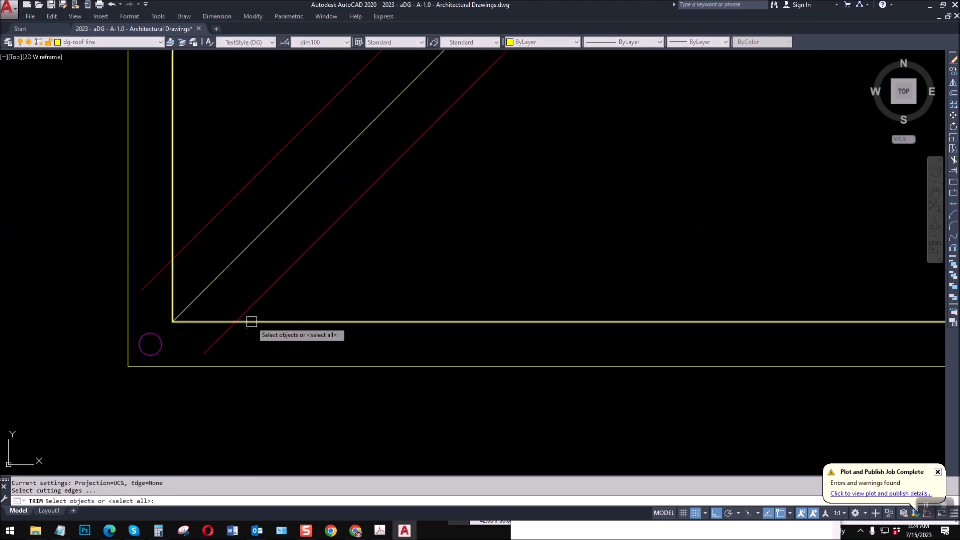
left_click(252, 322)
key("Return")
left_click(150, 277)
scroll(194, 343, "down", 4)
scroll(191, 83, "up", 4)
left_click(217, 82)
scroll(217, 81, "down", 4)
scroll(535, 102, "up", 4)
scroll(513, 86, "down", 4)
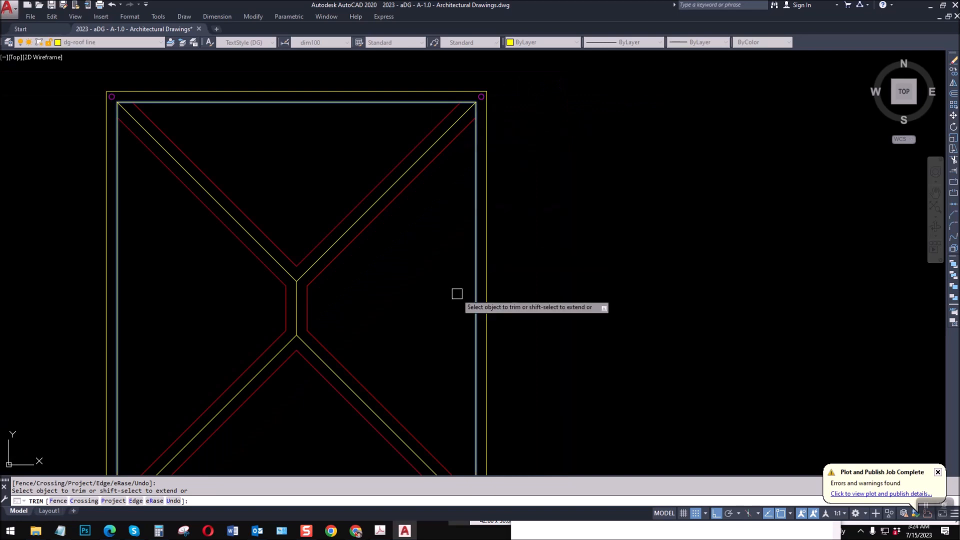
Trim the remaining red ridge-cap line ends against the inner yellow outline at the lower-right corner.
middle_click_drag(421, 410, 387, 222)
scroll(448, 306, "up", 4)
left_click(436, 346)
left_click(377, 411)
scroll(437, 409, "down", 5)
key("Escape")
key("Escape")
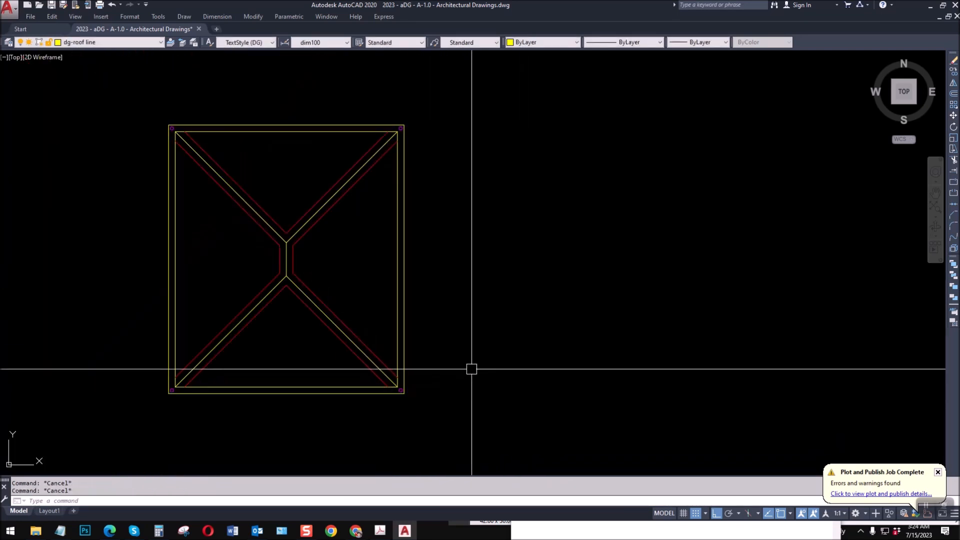
Make dg-roof hatch the current layer.
key("Return")
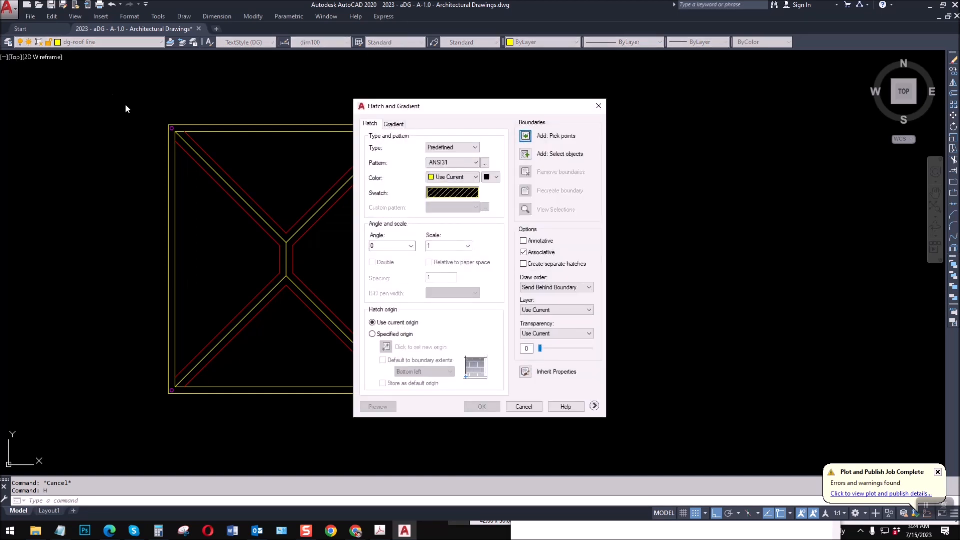
key("Escape")
left_click(119, 43)
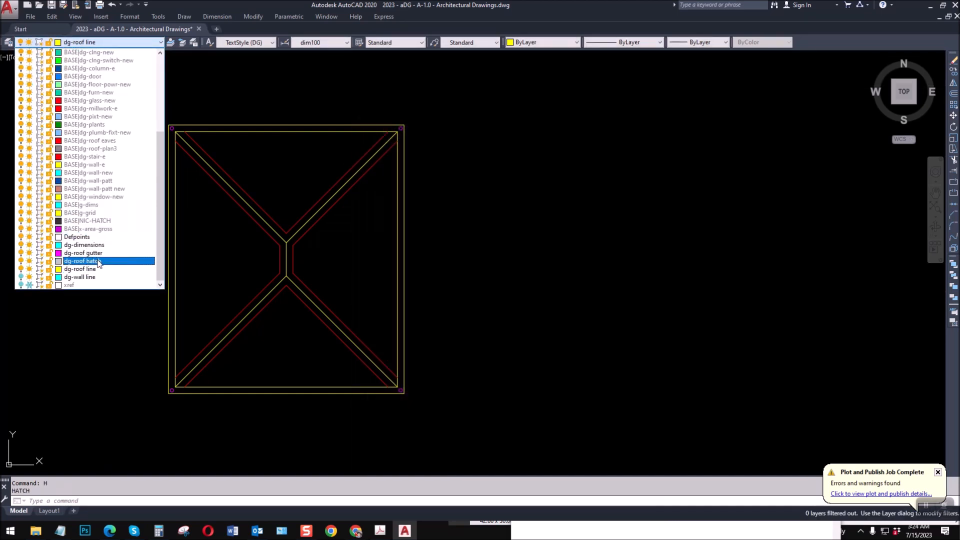
left_click(83, 261)
Hatch the upper roof slope between the red cap lines with pattern ANSI32 at angle 45 and scale 400.
type("h")
key("Return")
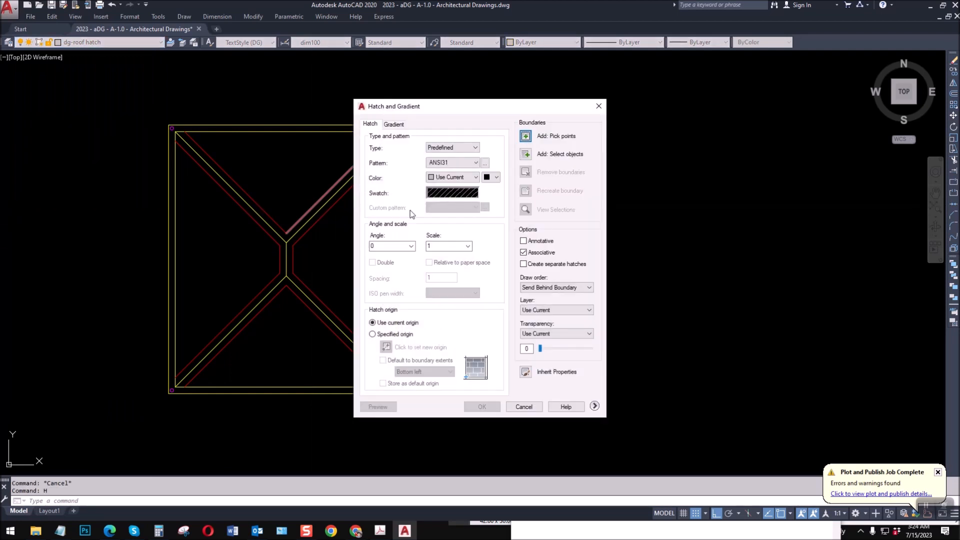
left_click(484, 163)
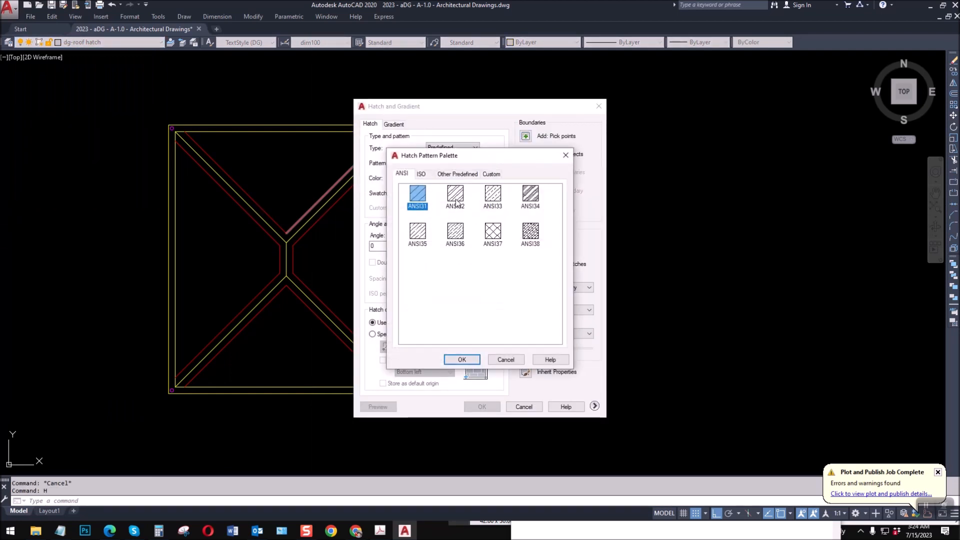
left_click(457, 360)
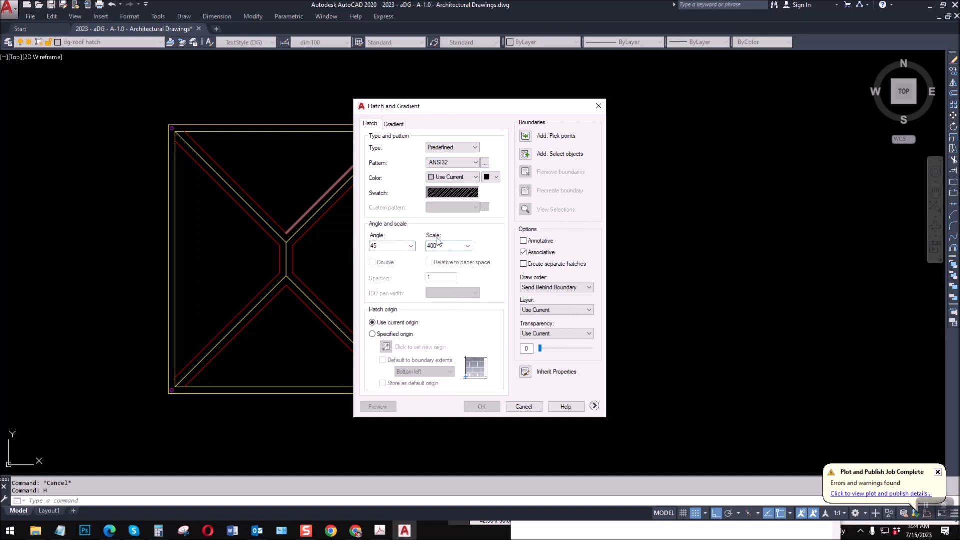
left_click(525, 138)
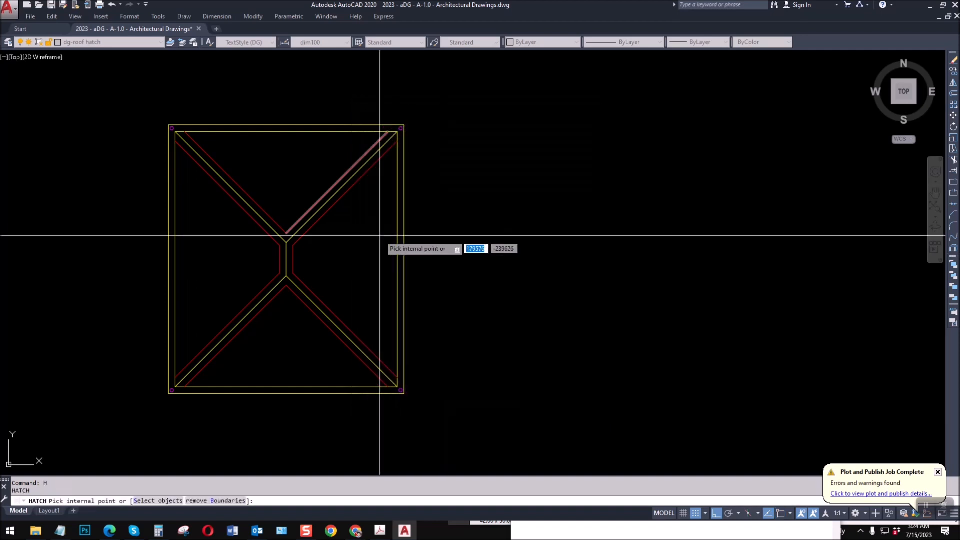
left_click(275, 172)
key("Return")
key("Return")
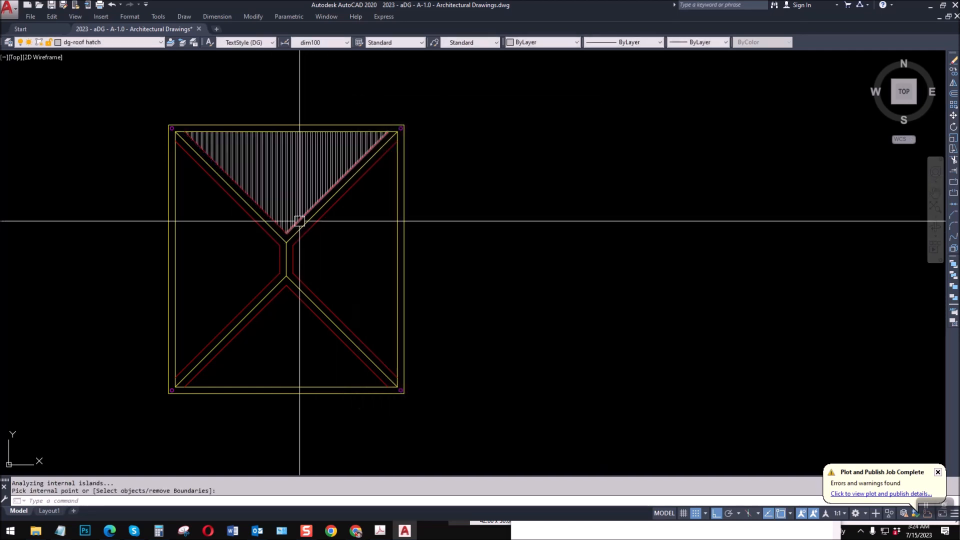
Mirror the upper slope's hatch onto the lower slope about a horizontal line through the ridge midpoint, keeping the source.
type("mi")
key("Return")
left_click(279, 188)
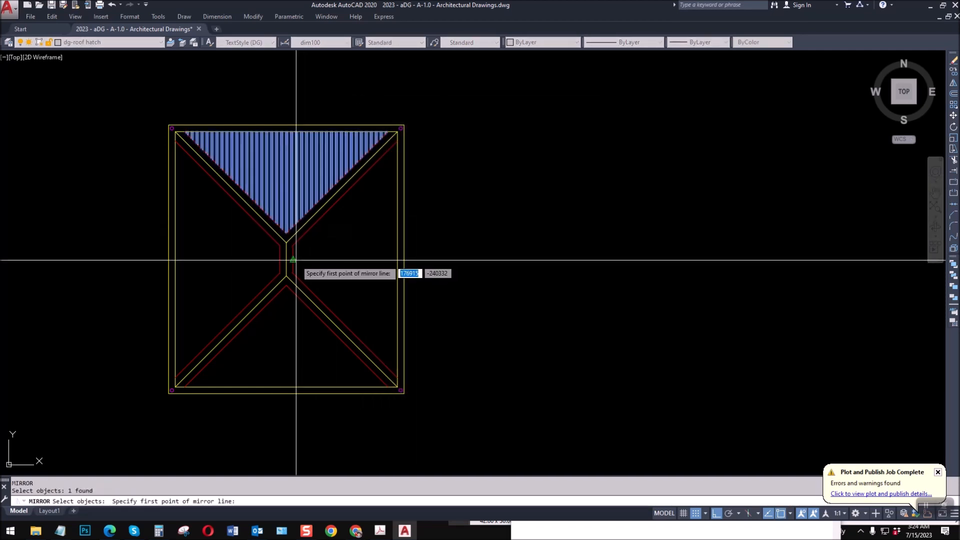
left_click(287, 260)
left_click(508, 272)
key("Return")
key("Escape")
key("Escape")
Hatch the left roof slope with the same ANSI32 settings.
type("h")
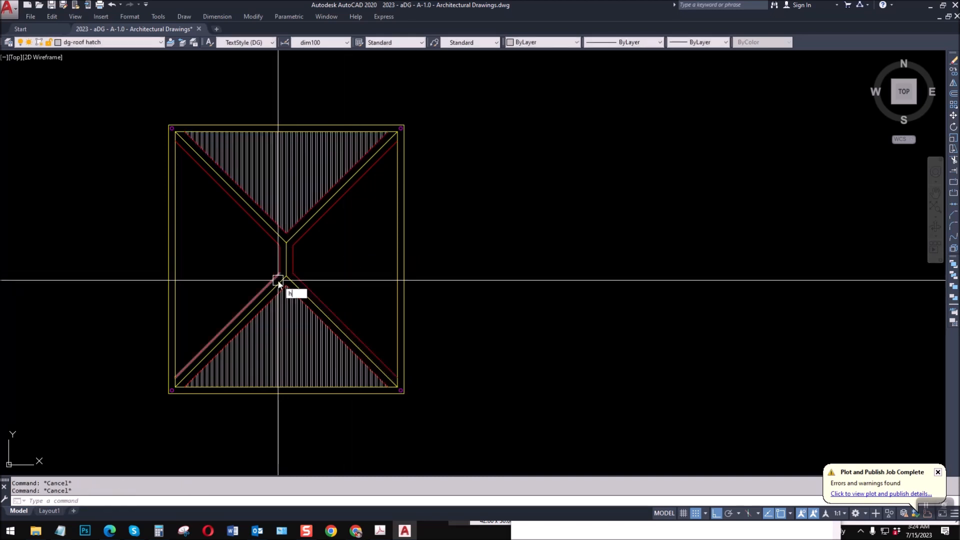
key("Return")
key("Return")
left_click(232, 262)
key("Return")
key("Return")
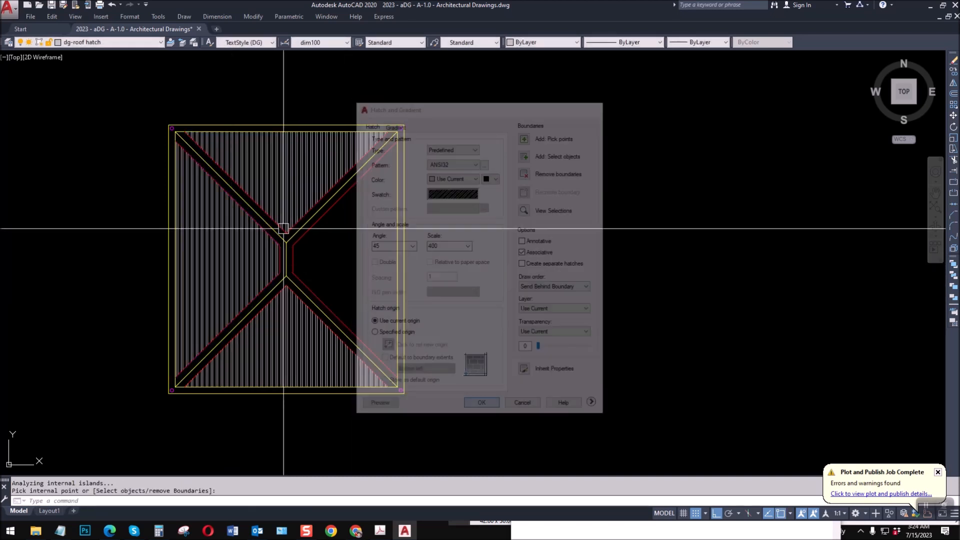
Copy the upper slope's hatch horizontally to the empty area right of the roof plan, about 7581 away.
type("co")
key("Return")
left_click(285, 178)
key("Return")
left_click(300, 200)
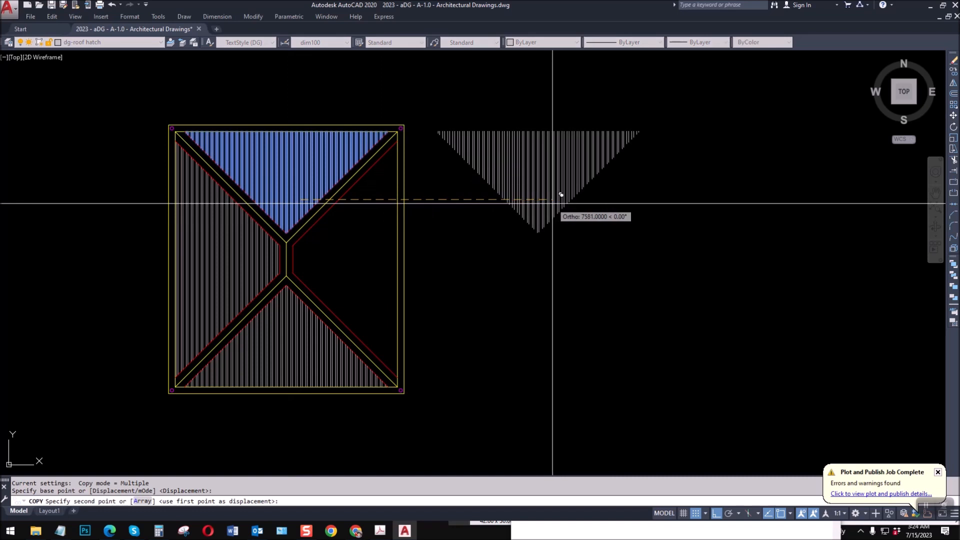
left_click(560, 195)
key("Escape")
Rotate the copied hatch 90 degrees counterclockwise so its lines run horizontally.
key("Return")
left_click(521, 178)
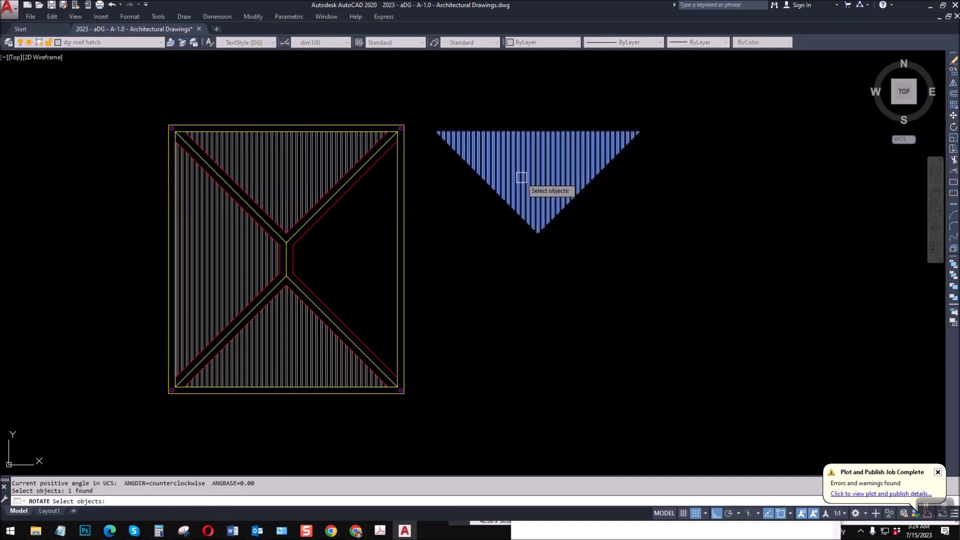
key("Return")
left_click(523, 199)
left_click(531, 103)
key("Escape")
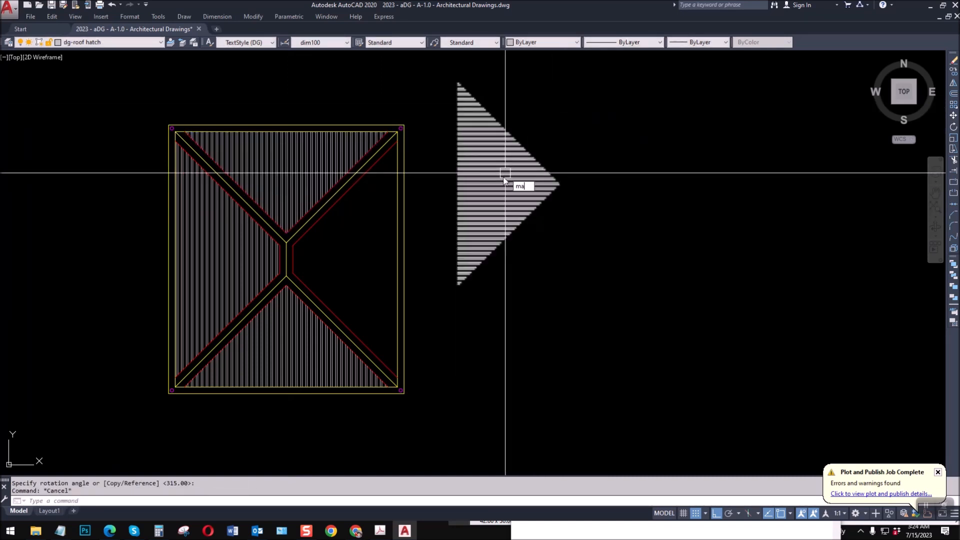
Match the left slope's hatch to the rotated copy's properties, and erase the copy.
type("ma")
key("Return")
left_click(504, 175)
left_click(251, 268)
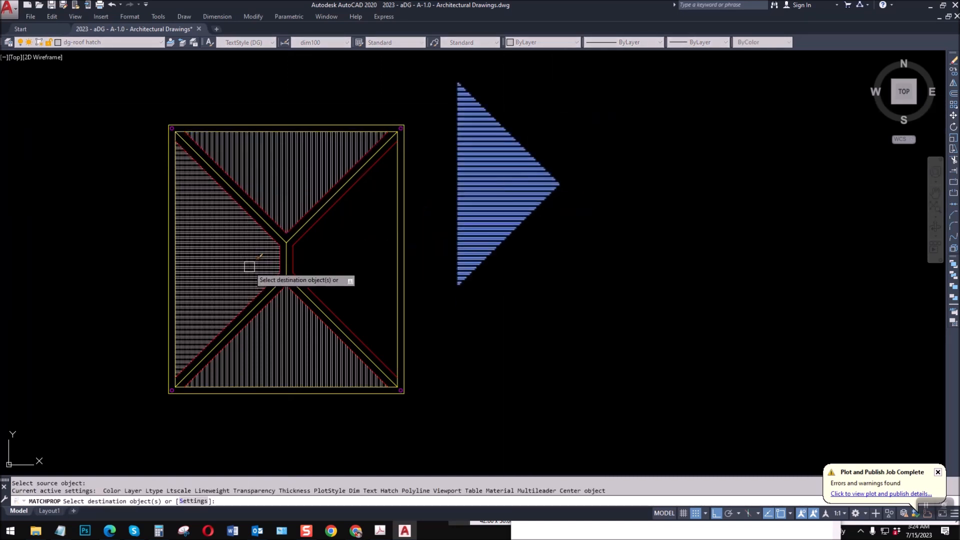
key("Return")
left_click(479, 264)
key("Return")
Mirror the left slope's hatch onto the right slope about the vertical ridge line, keeping the source.
left_click(196, 283)
scroll(277, 259, "up", 2)
key("Return")
left_click(291, 264)
scroll(322, 287, "down", 4)
left_click(325, 397)
key("Return")
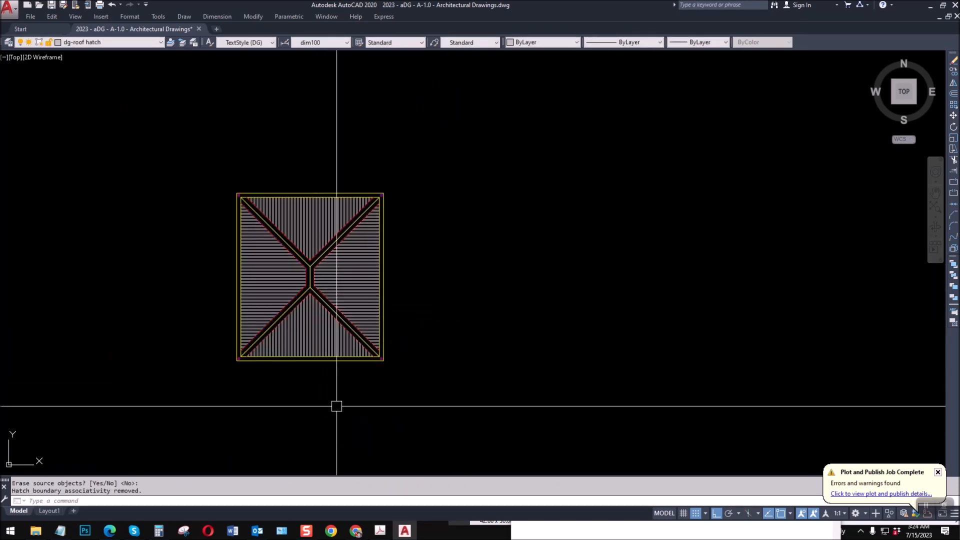
scroll(356, 273, "up", 2)
key("Escape")
key("Escape")
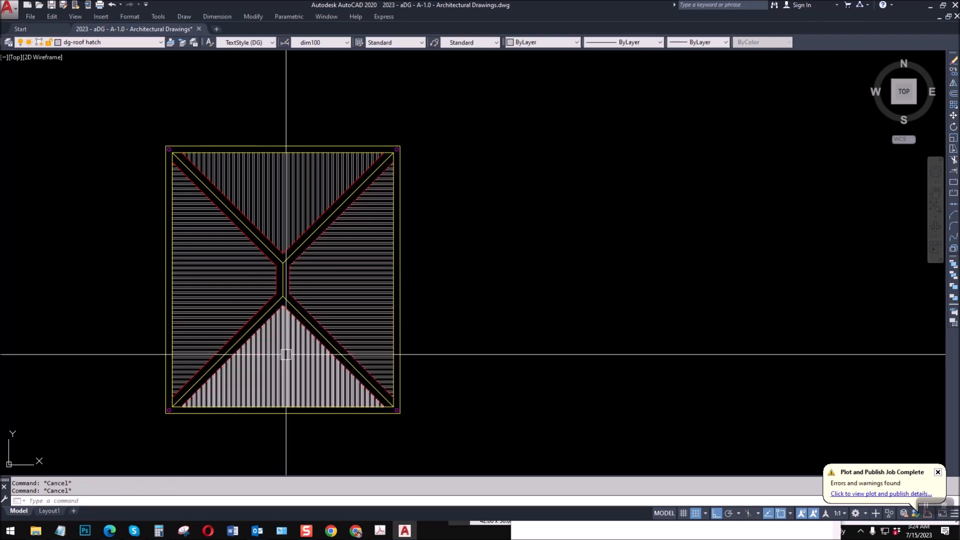
Turn on the dg-wall line layer.
left_click(111, 43)
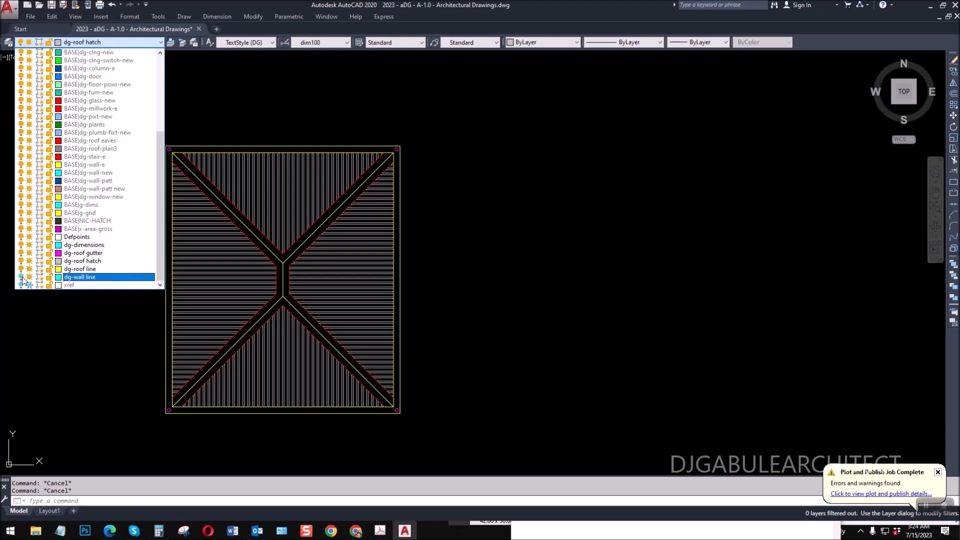
left_click(460, 308)
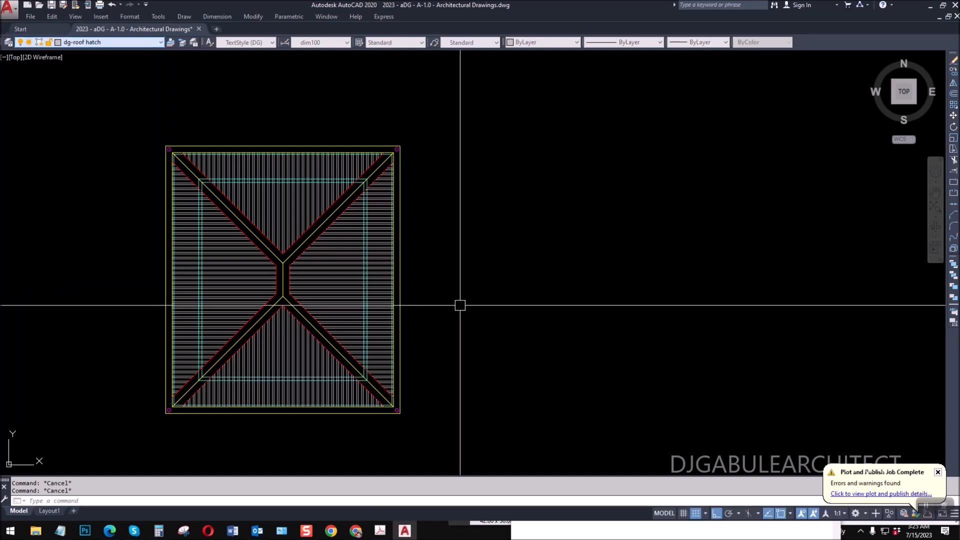
scroll(206, 175, "up", 4)
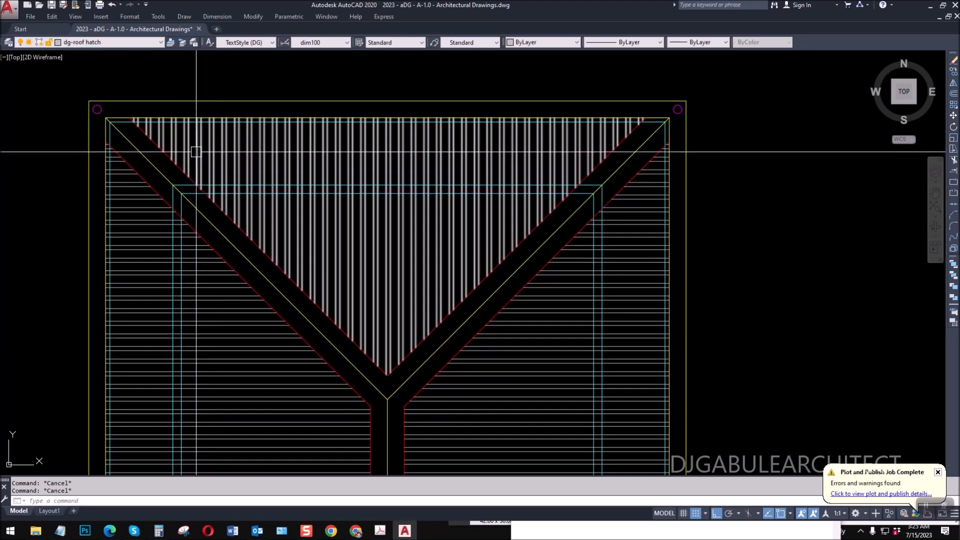
scroll(197, 150, "down", 4)
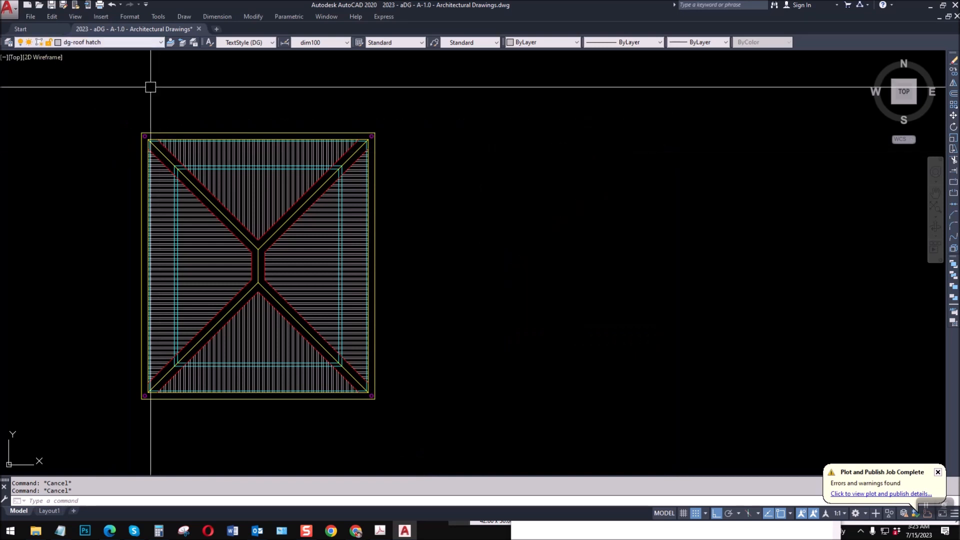
scroll(355, 172, "up", 2)
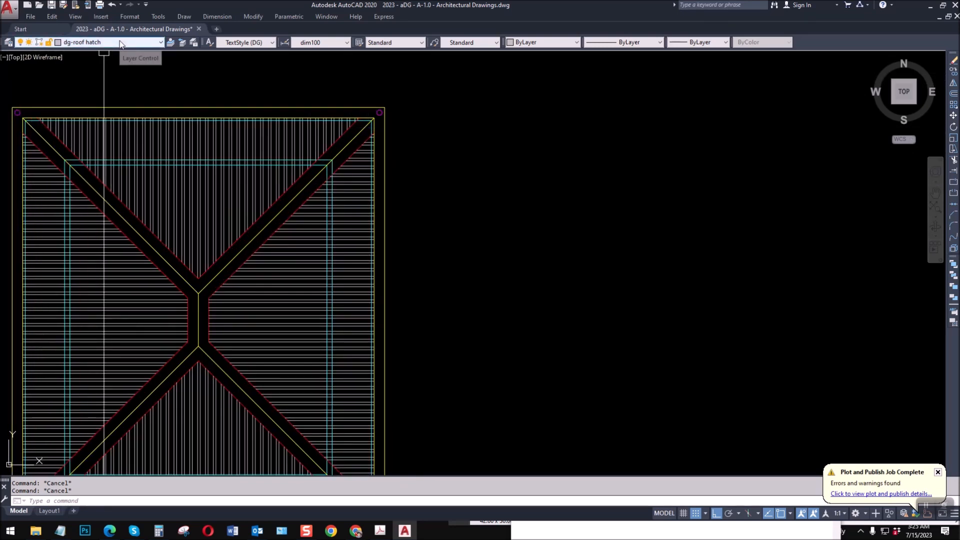
scroll(65, 159, "up", 4)
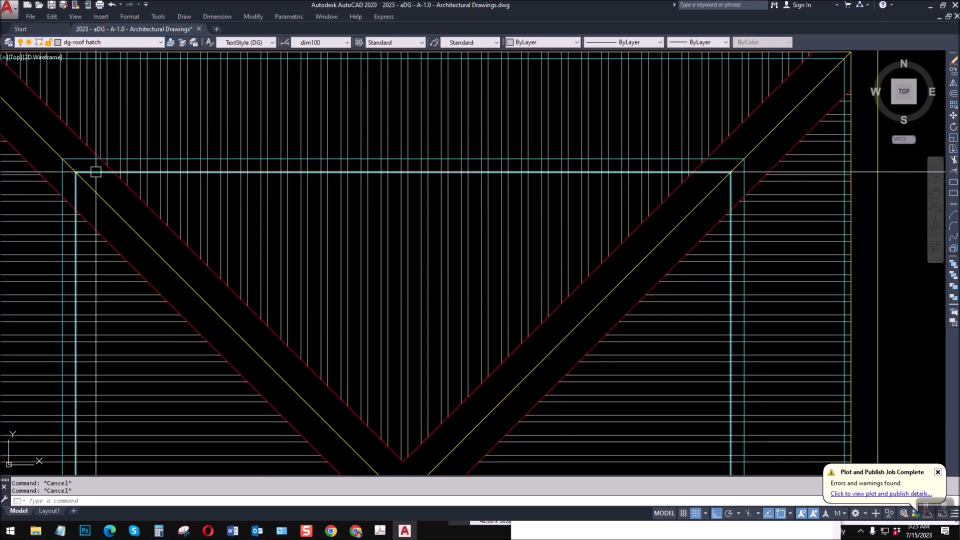
key("Escape")
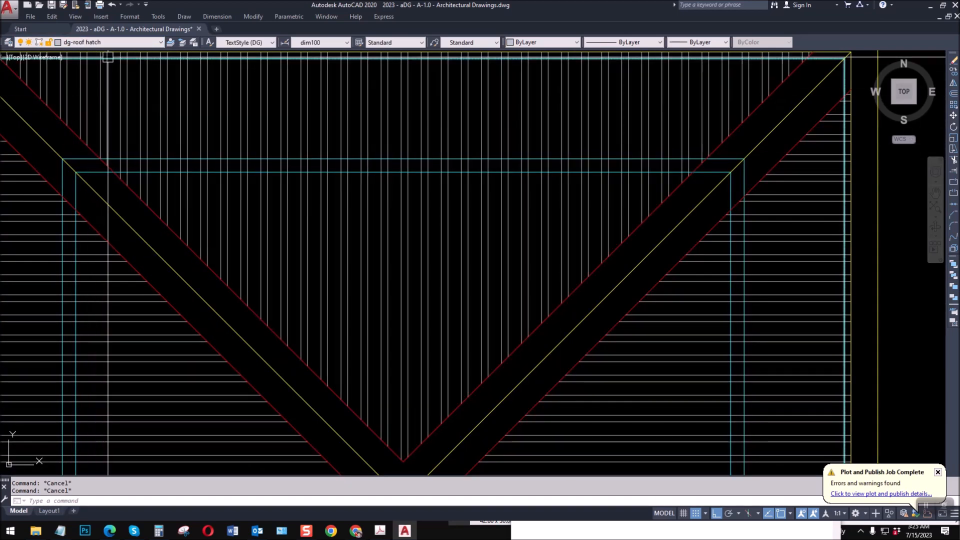
Make dg-dimensions current and add a vertical linear dimension from the upper-right outer wall corner to the outer roof corner, right of the plan.
left_click(122, 43)
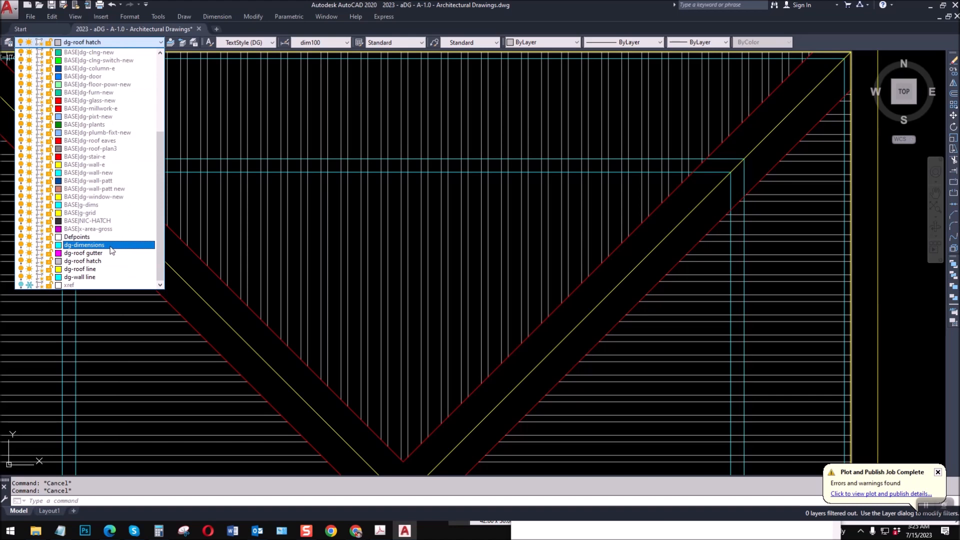
left_click(110, 245)
scroll(240, 202, "down", 5)
scroll(411, 181, "up", 5)
type("dli")
key("Return")
left_click(413, 171)
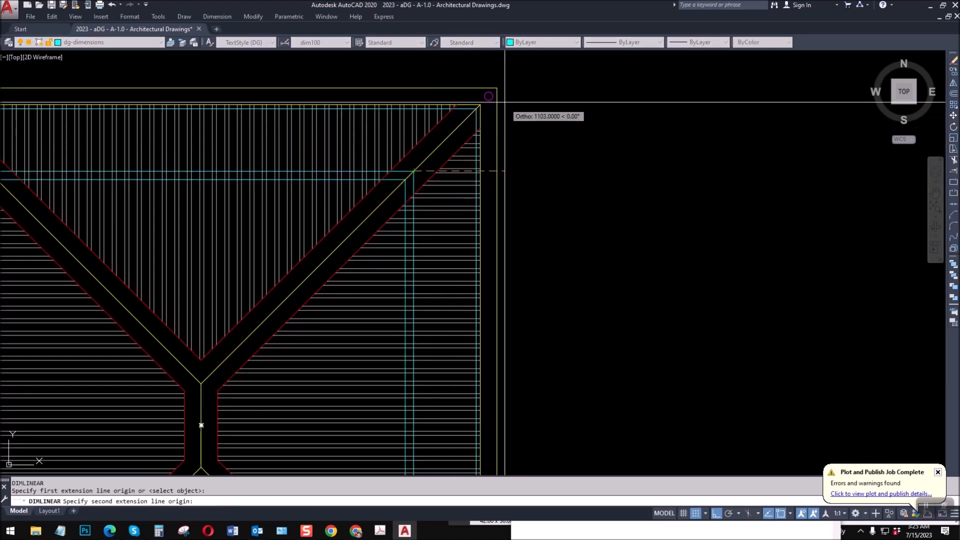
left_click(496, 87)
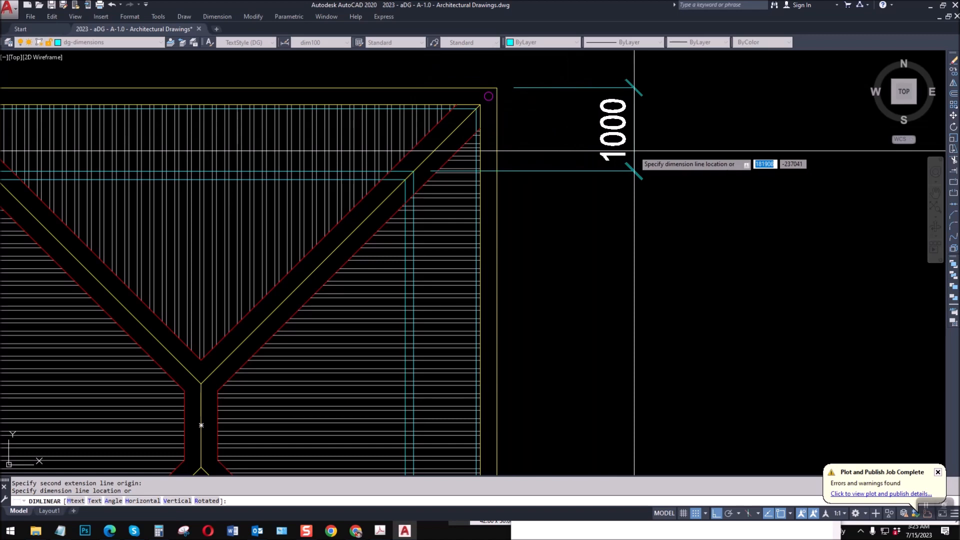
left_click(629, 154)
scroll(452, 125, "down", 2)
scroll(444, 136, "up", 3)
key("Return")
left_click(423, 116)
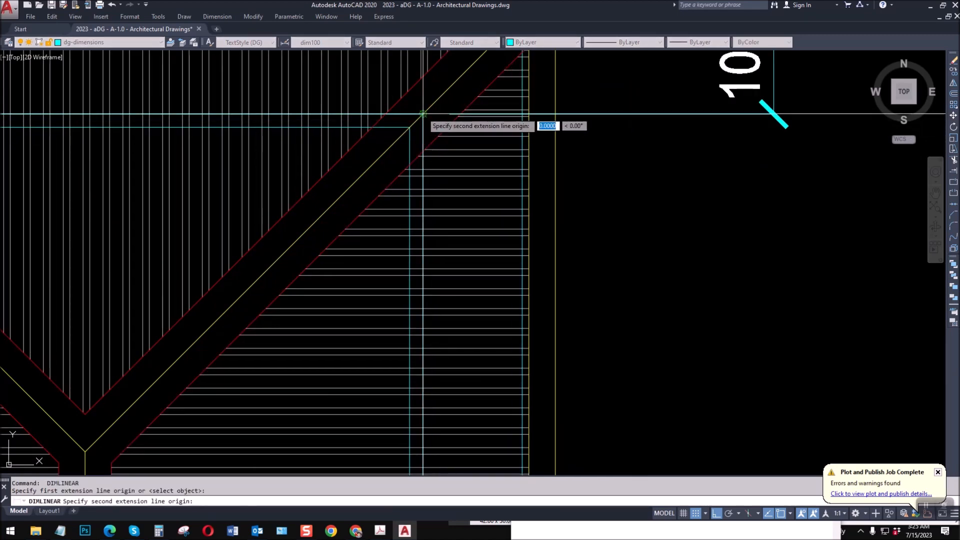
scroll(420, 117, "down", 2)
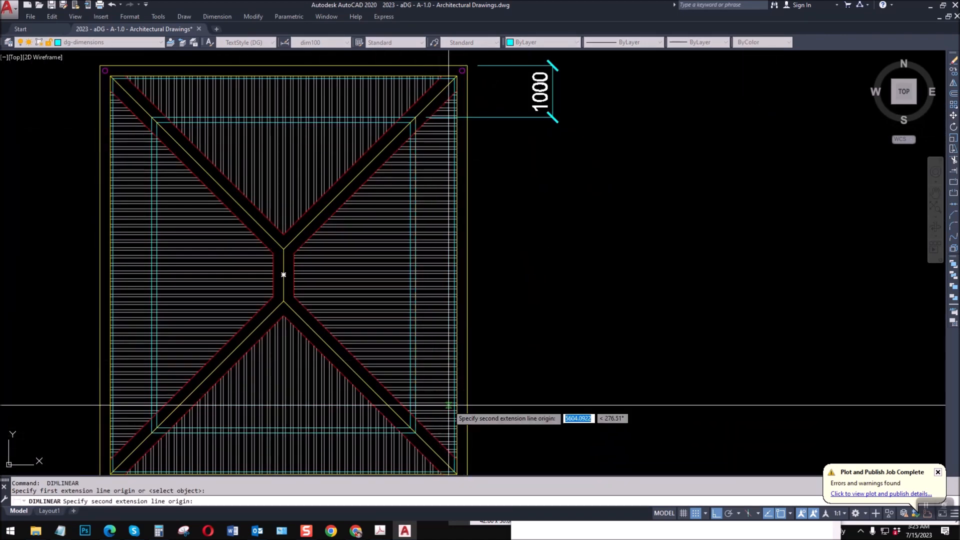
key("Escape")
Dimension the vertical overhang from the lower-right outer wall corner to the outer roof corner, in line with the upper overhang dimension.
scroll(421, 443, "up", 5)
key("Return")
left_click(398, 396)
middle_click_drag(517, 427, 444, 310)
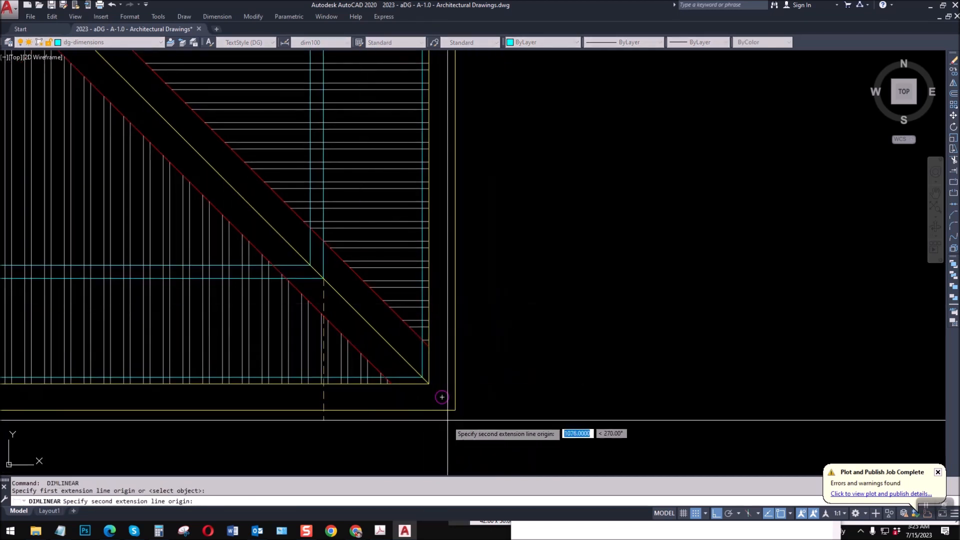
left_click(456, 410)
scroll(445, 400, "down", 4)
scroll(481, 264, "up", 3)
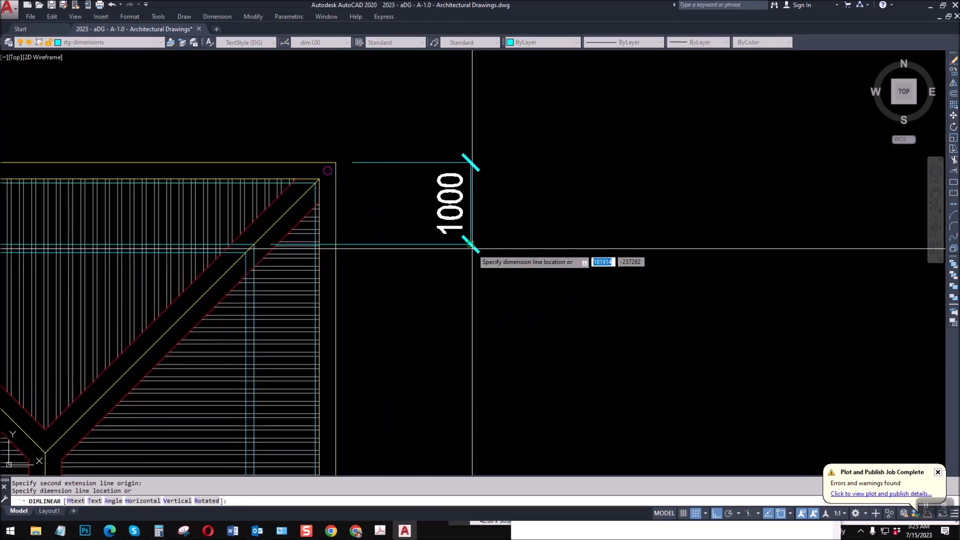
left_click(471, 245)
Dimension the overall roof height between the right outer roof corners, outside the overhang dimensions.
key("Return")
left_click(334, 162)
scroll(334, 162, "down", 4)
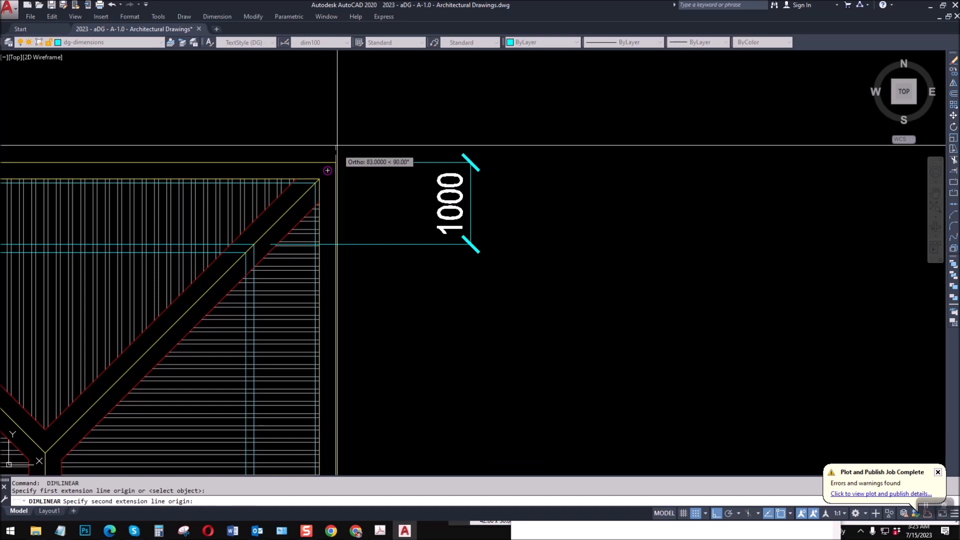
scroll(330, 404, "up", 2)
left_click(333, 401)
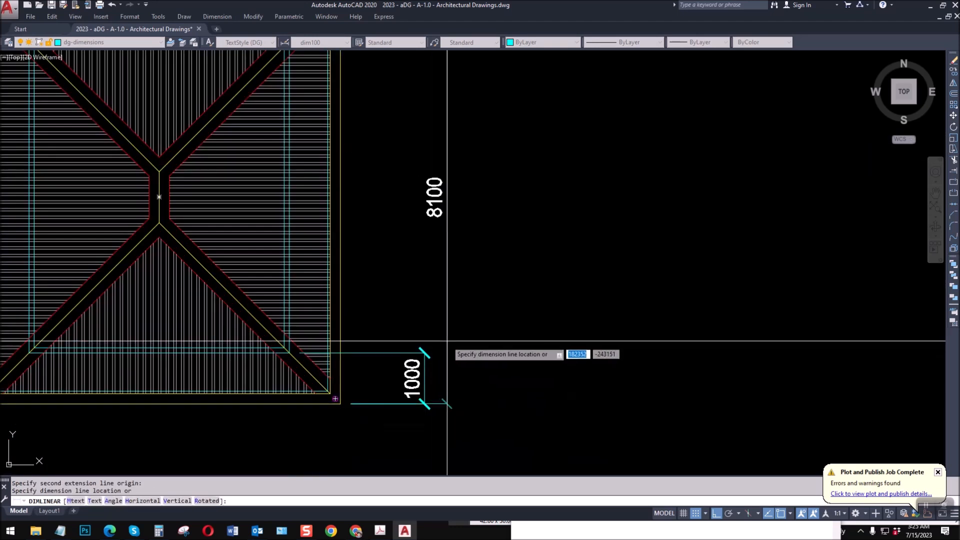
left_click(457, 342)
Add a horizontal linear dimension for the overall roof width between the upper outer corners, above the plan.
key("Return")
scroll(411, 283, "down", 3)
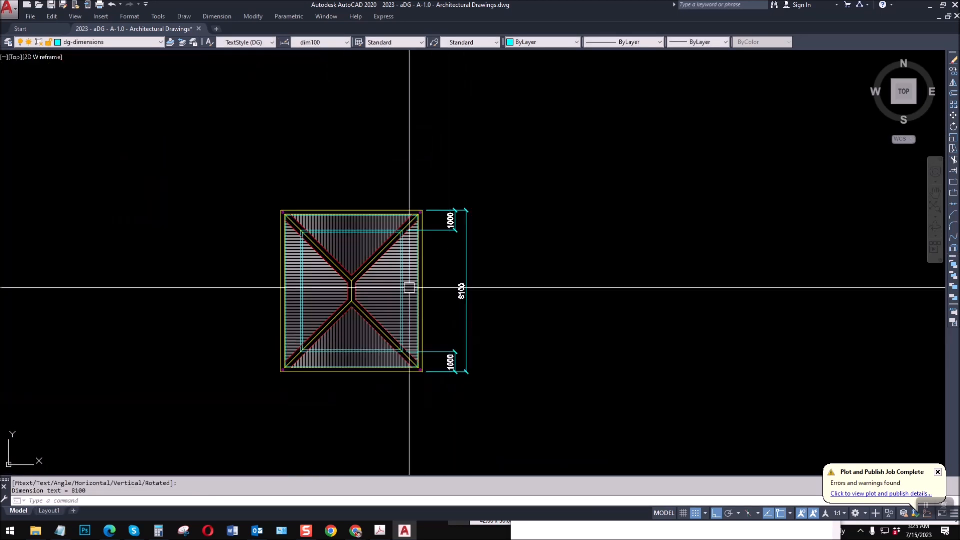
scroll(279, 210, "up", 3)
left_click(258, 208)
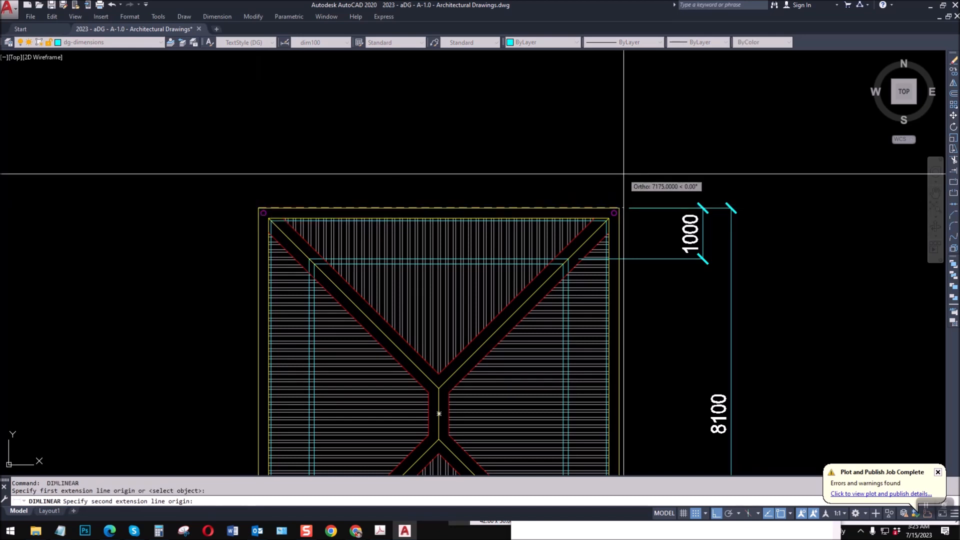
left_click(619, 208)
left_click(588, 114)
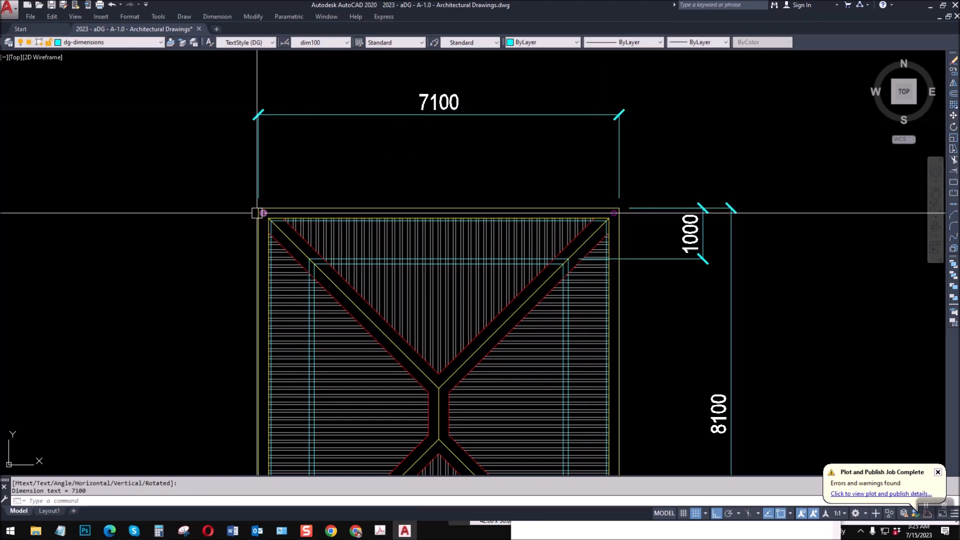
Dimension the horizontal overhang from the upper-left outer roof corner to the outer wall corner, below the overall width dimension.
key("Return")
left_click(258, 208)
left_click(309, 259)
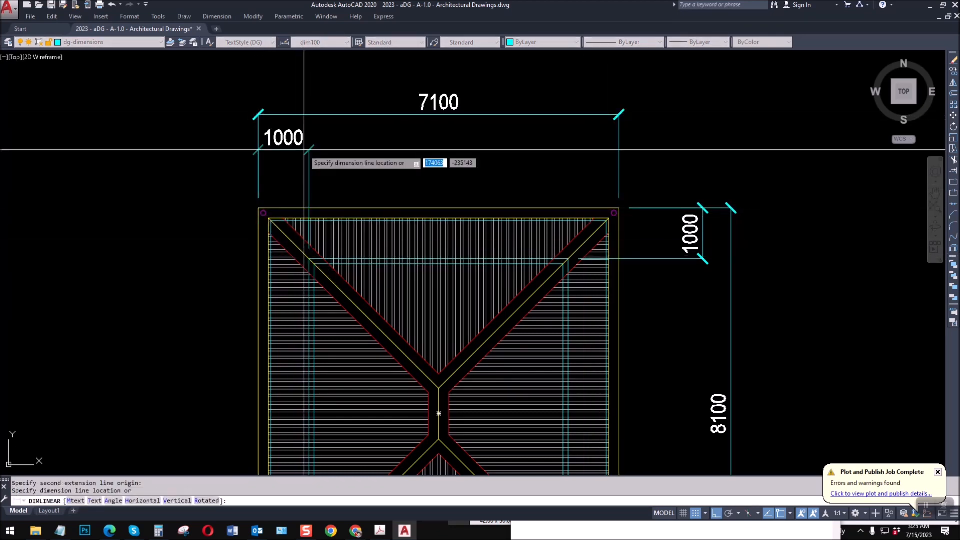
left_click(309, 160)
key("Return")
left_click(309, 259)
scroll(561, 264, "up", 3)
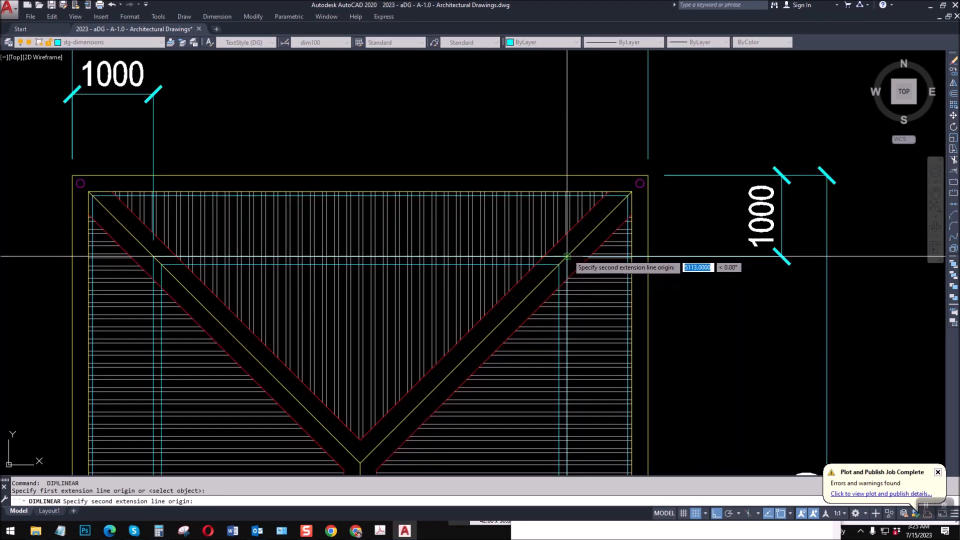
left_click(564, 259)
type("e")
key("Return")
left_click(278, 126)
left_click(229, 65)
key("Return")
Dimension the horizontal distance between the two upper outer wall corners, in line with the left overhang dimension.
type("dli")
key("Return")
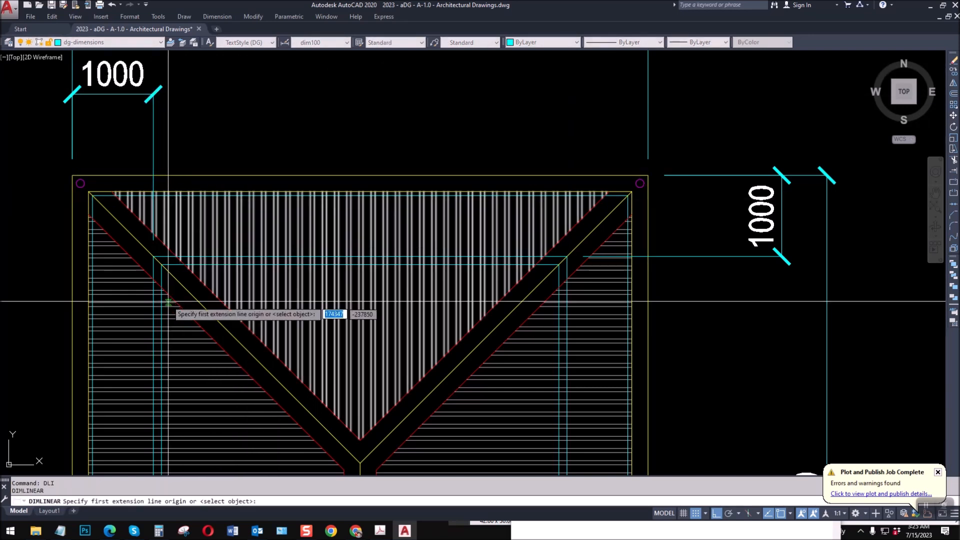
left_click(153, 256)
left_click(570, 260)
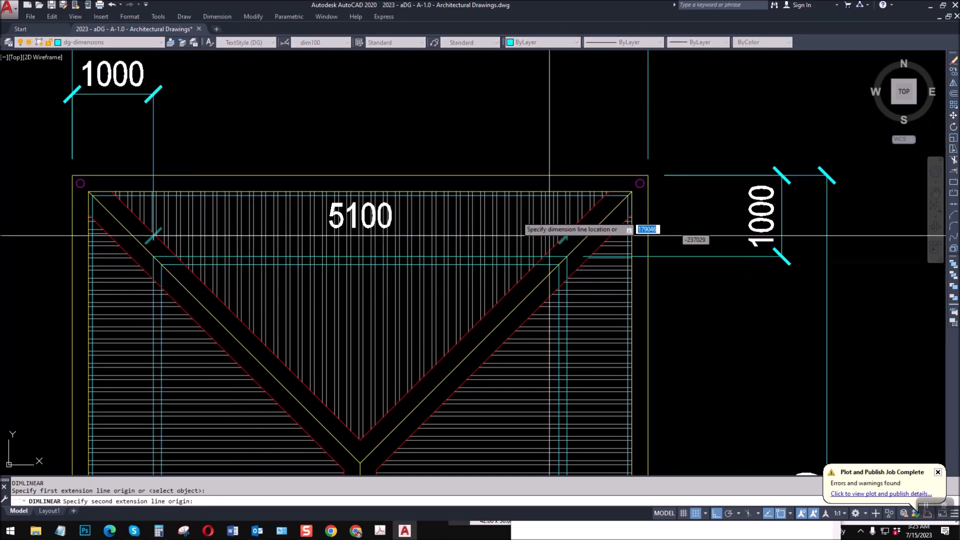
left_click(165, 93)
Dimension the horizontal overhang from the upper-right outer wall corner to the outer roof edge, in the same dimension row.
key("Return")
left_click(560, 255)
left_click(639, 183)
left_click(568, 95)
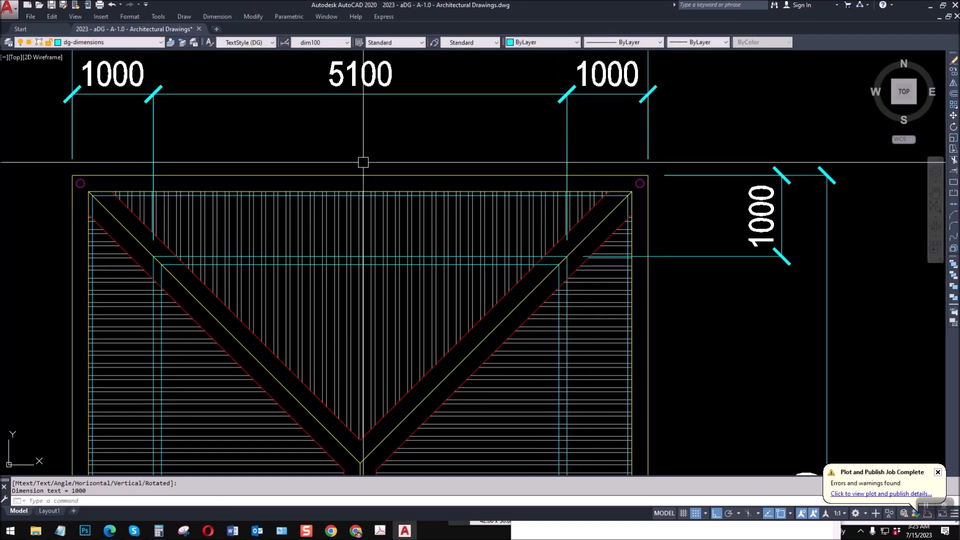
Add a horizontal linear dimension from the lower-left outer roof corner to the ridge's lower end, below the plan.
scroll(379, 180, "down", 2)
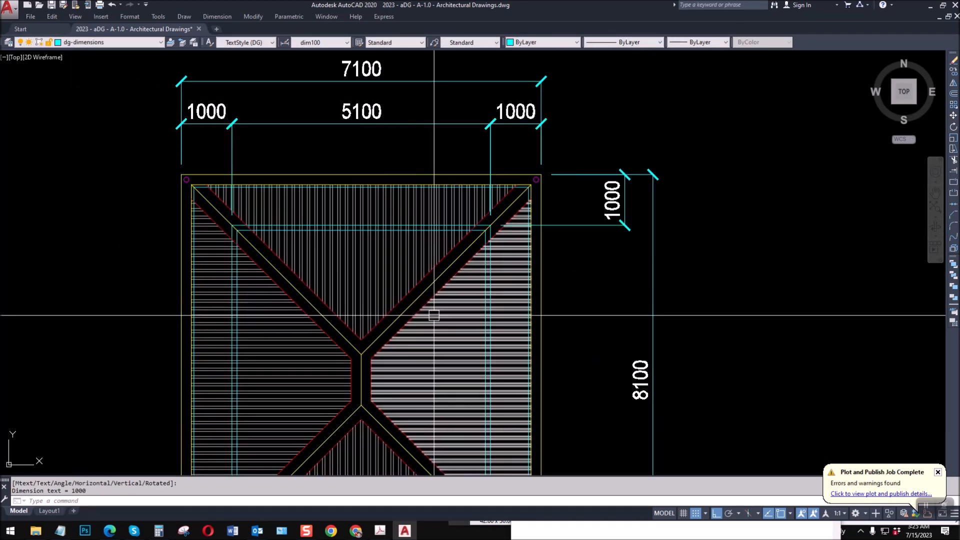
middle_click_drag(436, 314, 418, 239)
scroll(381, 279, "down", 2)
scroll(246, 401, "up", 2)
key("Return")
left_click(253, 393)
left_click(428, 386)
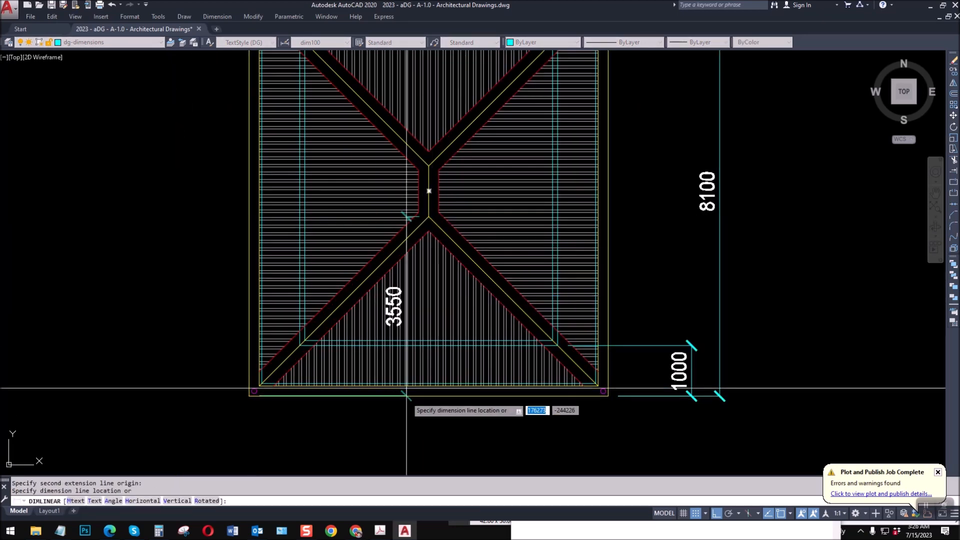
scroll(408, 395, "up", 3)
left_click(412, 382)
Dimension horizontally from the ridge's lower end to the lower-right outer roof corner, in line with the left half's dimension.
scroll(414, 370, "down", 3)
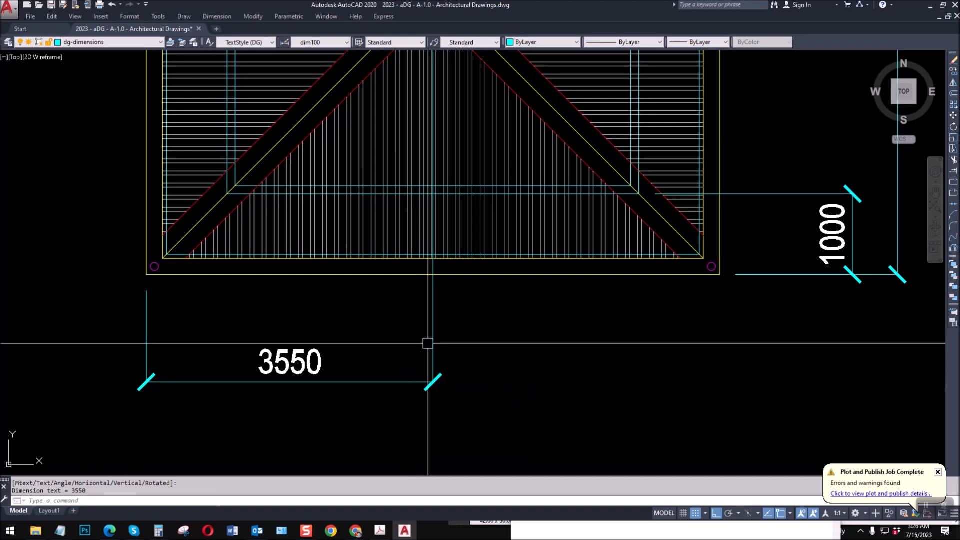
key("Return")
left_click(430, 116)
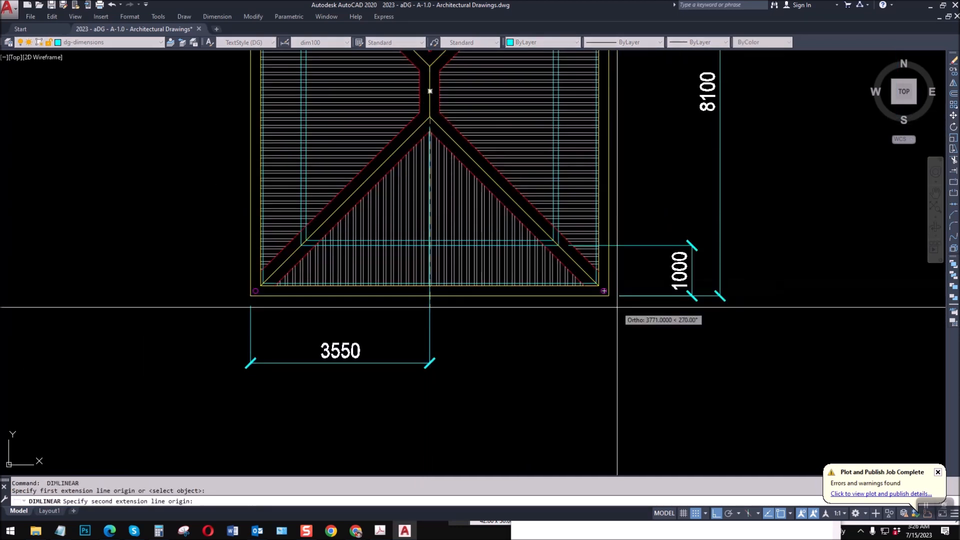
left_click(609, 296)
left_click(429, 363)
key("Return")
key("Escape")
Replace the text of both half-width dimensions below the roof with EQ.
double_click(340, 352)
type("eq")
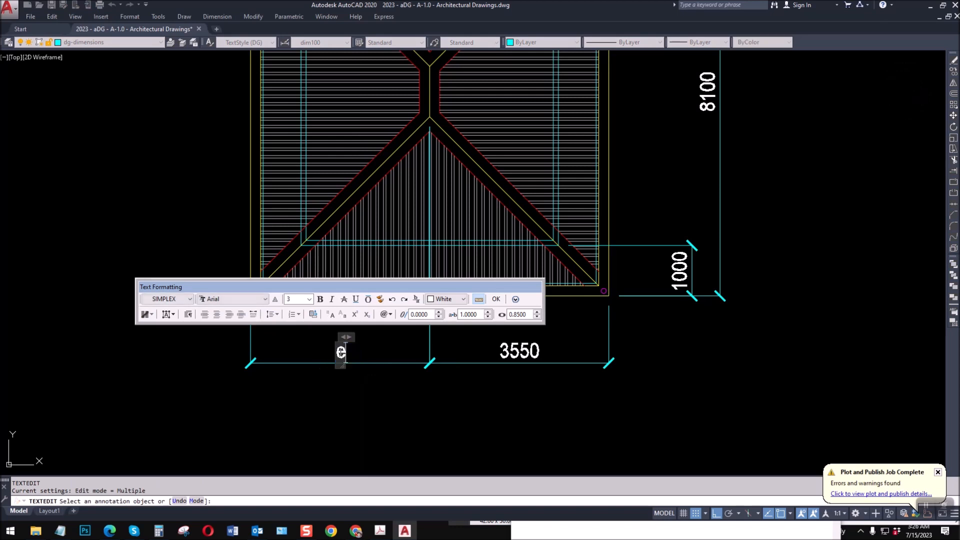
key("BackSpace")
key("BackSpace")
type("EQ")
left_click(441, 398)
left_click(519, 351)
type("EQ")
key("Escape")
key("Escape")
Try to add a multiline text note reading GUTTER LINE left of the roof plan.
scroll(415, 295, "down", 3)
scroll(415, 294, "down", 4)
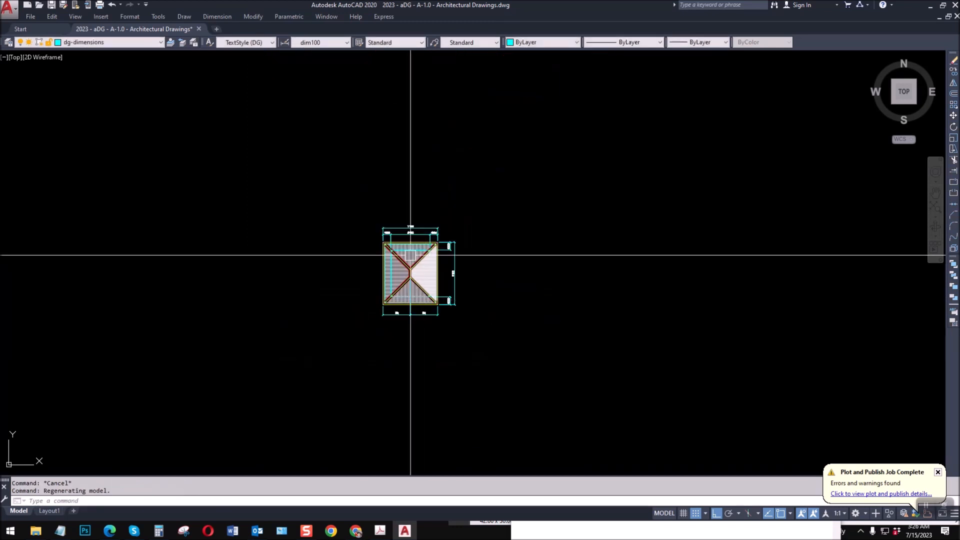
key("Escape")
scroll(395, 272, "up", 2)
scroll(398, 274, "up", 3)
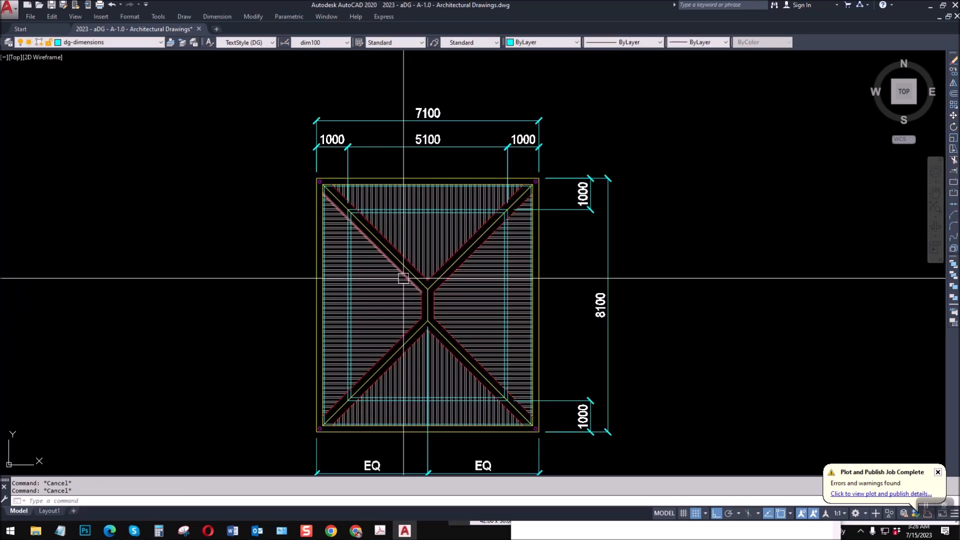
key("Return")
left_click(237, 312)
left_click(251, 338)
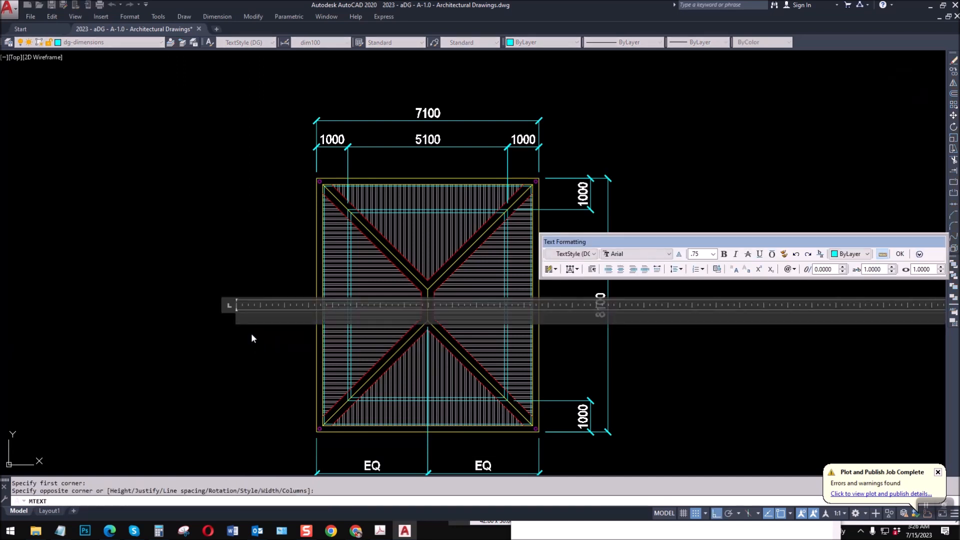
type("GUTTER")
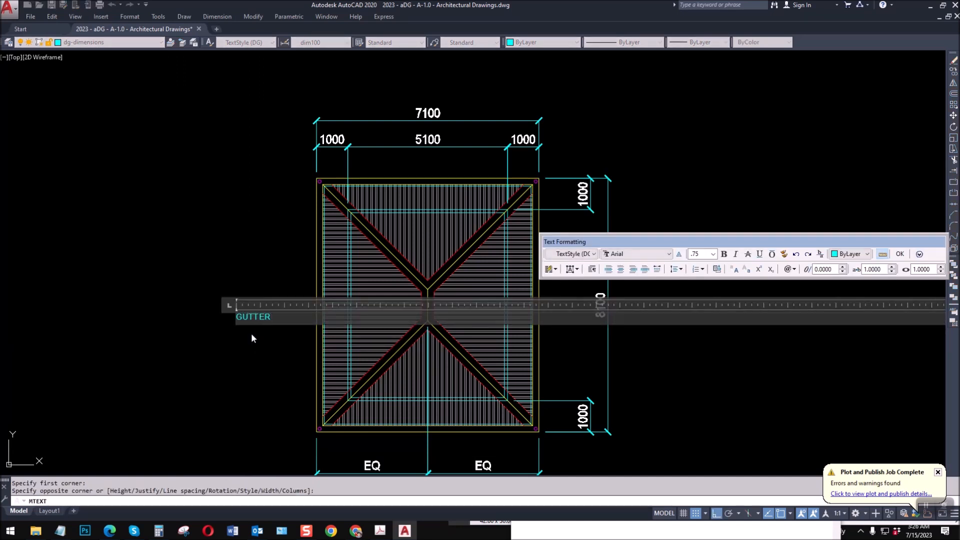
type(" LINE")
left_click(267, 337)
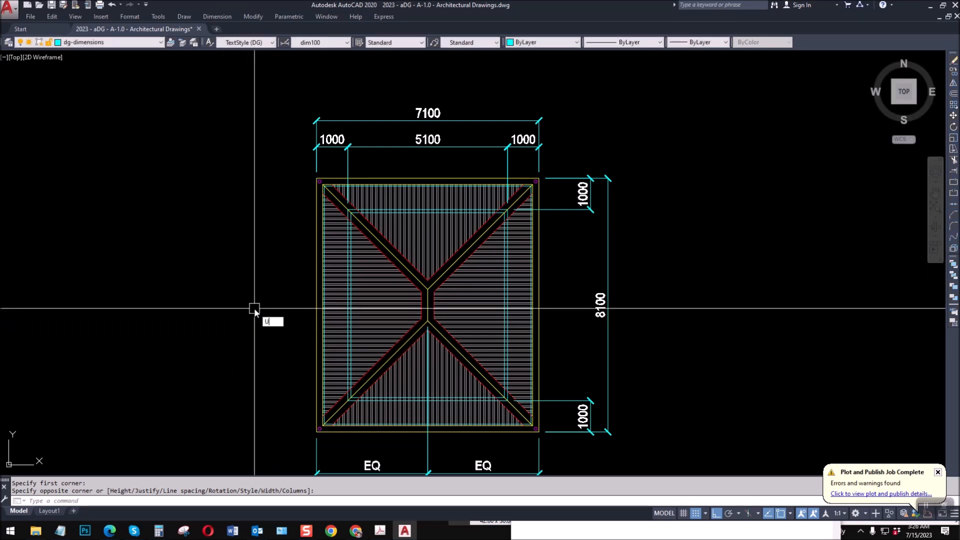
key("Escape")
key("Escape")
scroll(315, 347, "down", 4)
scroll(353, 315, "up", 2)
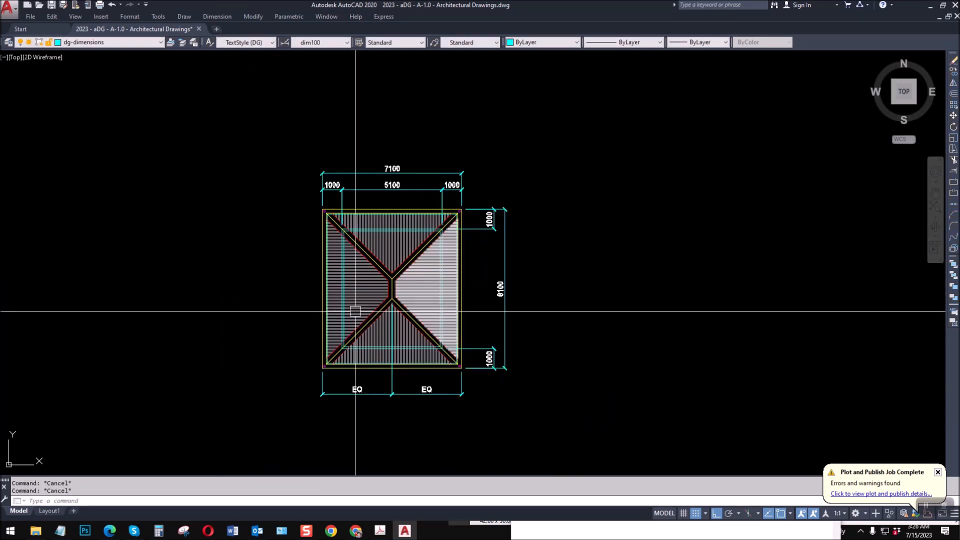
Copy the TV text label from BASE.dwg and paste it left of the roof in the Architectural Drawings file.
left_click(31, 534)
double_click(207, 148)
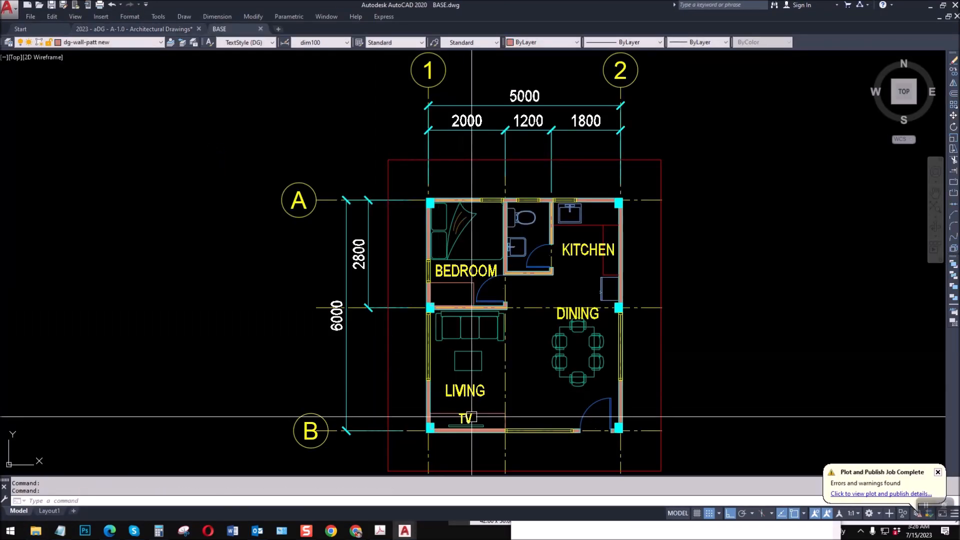
key("ctrl+c")
scroll(471, 416, "up", 4)
key("Return")
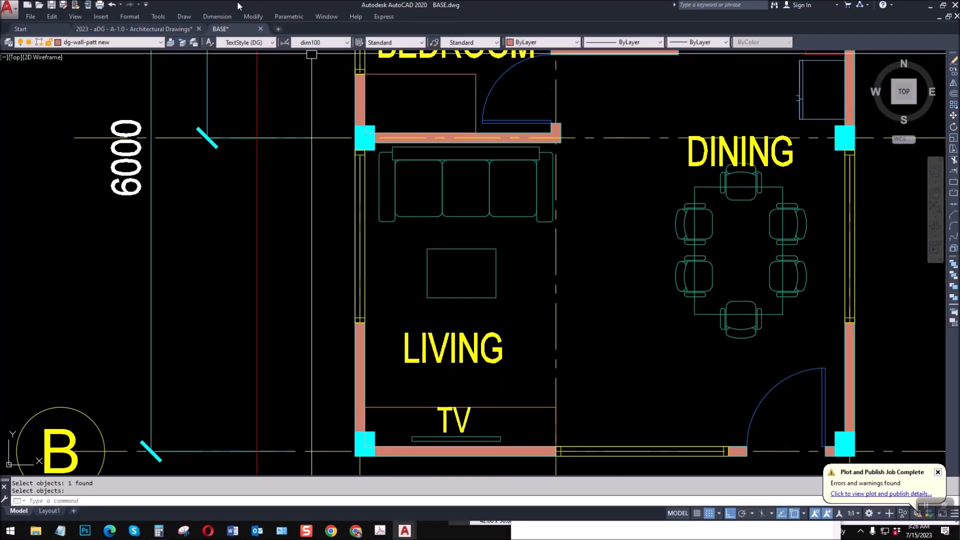
left_click(165, 33)
scroll(309, 302, "up", 3)
key("ctrl+v")
scroll(309, 300, "up", 2)
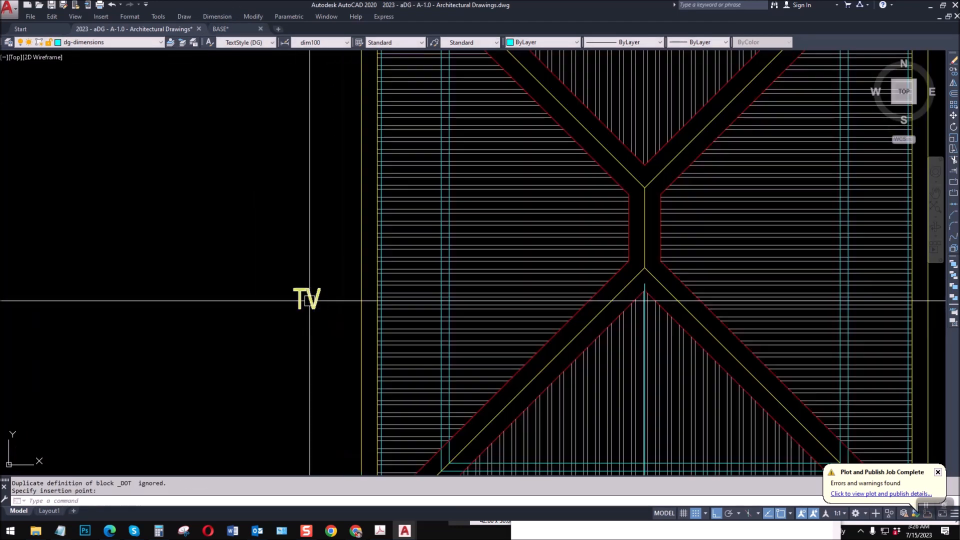
Change the pasted label's text to GUTTER LINE and rotate it to read vertically upward.
double_click(310, 299)
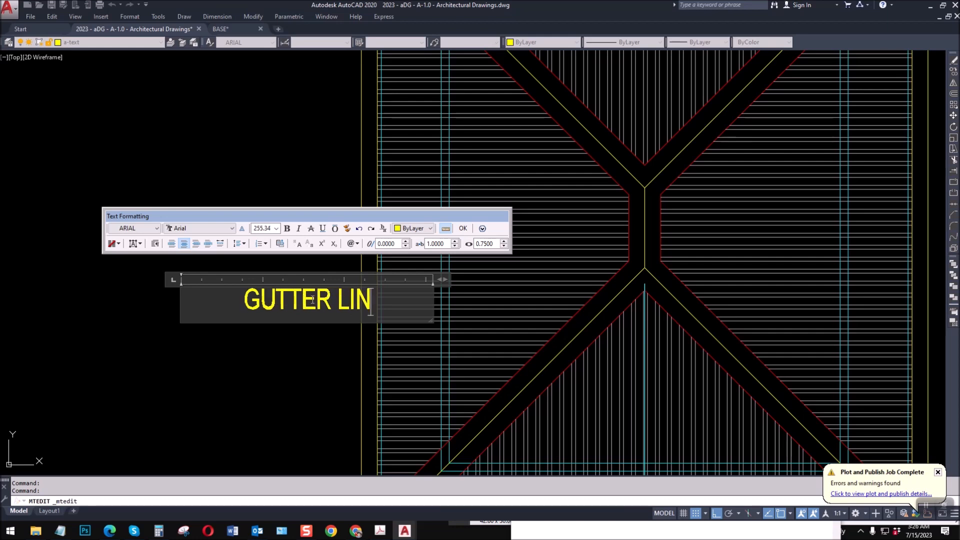
left_click(299, 339)
type("o")
left_click(323, 334)
left_click(292, 275)
key("space")
left_click(305, 282)
left_click(314, 219)
Move the vertical GUTTER LINE label next to the roof's left outer edge.
scroll(319, 280, "down", 2)
type("m")
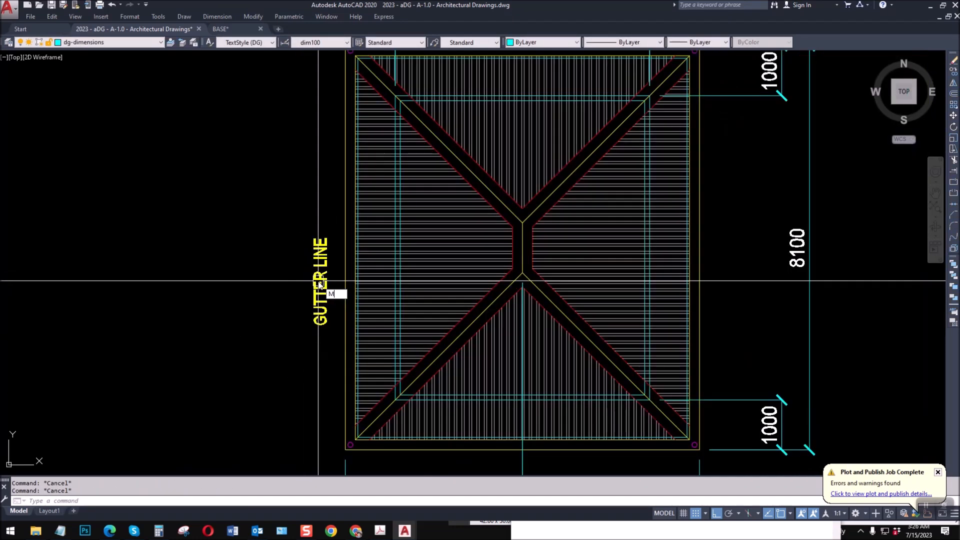
key("space")
left_click(301, 312)
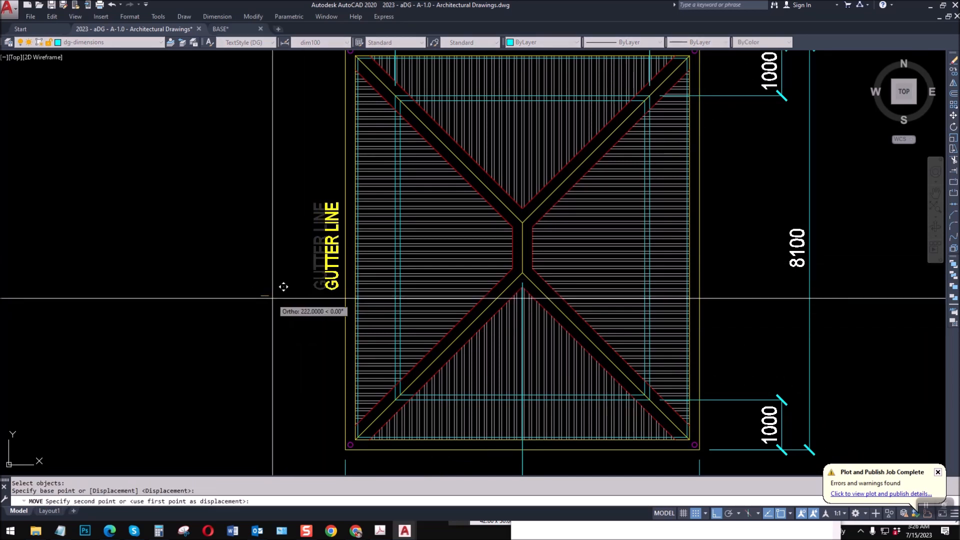
left_click(313, 276)
Scale the GUTTER LINE label by a factor of 0.75.
scroll(320, 252, "up", 2)
type("sc")
key("space")
left_click(339, 235)
key("space")
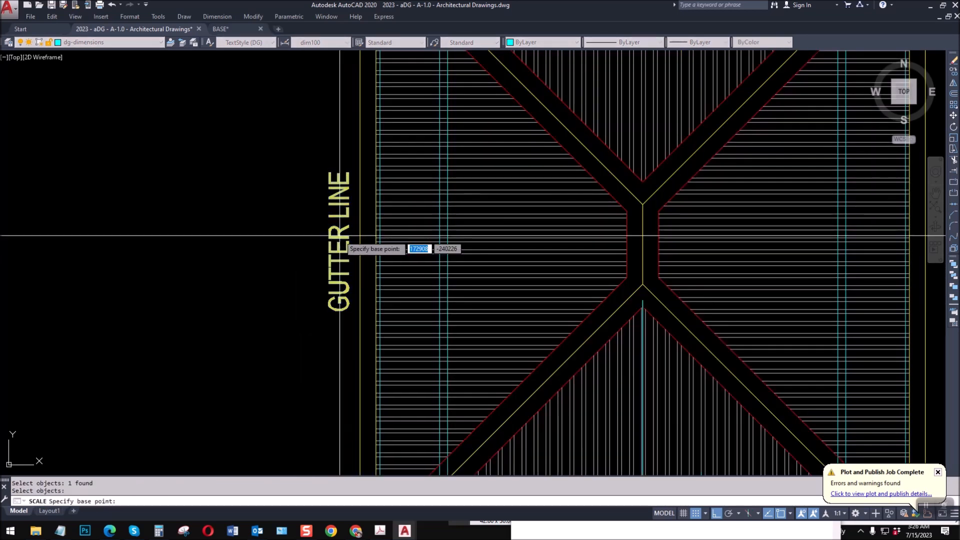
type(".75")
key("Return")
Move the scaled GUTTER LINE label closer to the left gutter edge.
type("m")
key("space")
left_click(332, 251)
key("space")
left_click(284, 276)
left_click(292, 276)
key("Escape")
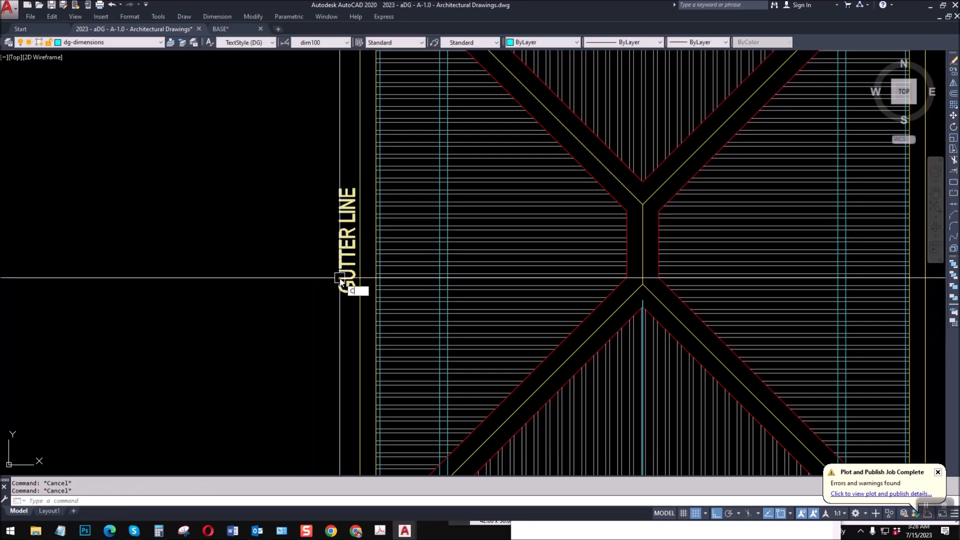
Copy the GUTTER LINE label beside the right gutter edge and once more to the right of the overall height dimension.
left_click(347, 260)
key("space")
scroll(336, 259, "down", 2)
left_click(337, 288)
scroll(595, 257, "up", 2)
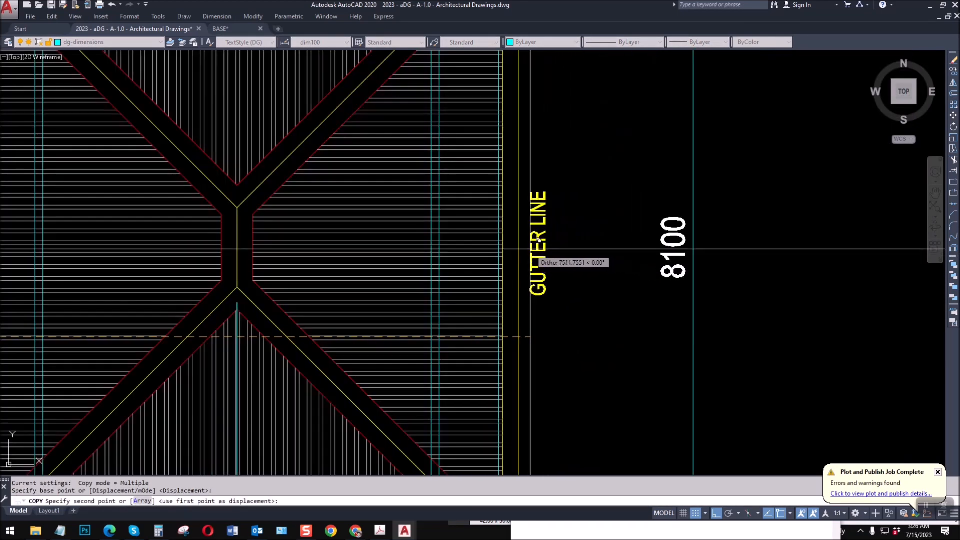
left_click(760, 279)
key("Escape")
middle_click_drag(759, 279, 576, 313)
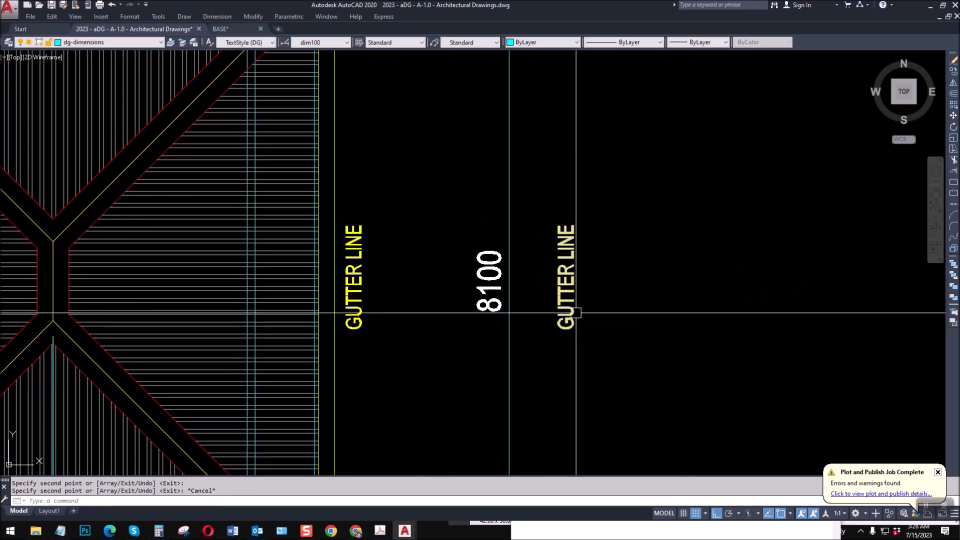
Rotate the spare GUTTER LINE copy beyond the overall height dimension to horizontal.
key("space")
left_click(575, 310)
key("space")
left_click(573, 280)
left_click(592, 355)
key("Escape")
Move the horizontal GUTTER LINE label just above the roof's top outer edge, with Ortho off.
key("space")
left_click(581, 298)
left_click(578, 273)
key("space")
left_click(576, 274)
scroll(606, 293, "down", 2)
key("F8")
middle_click_drag(277, 85, 284, 142)
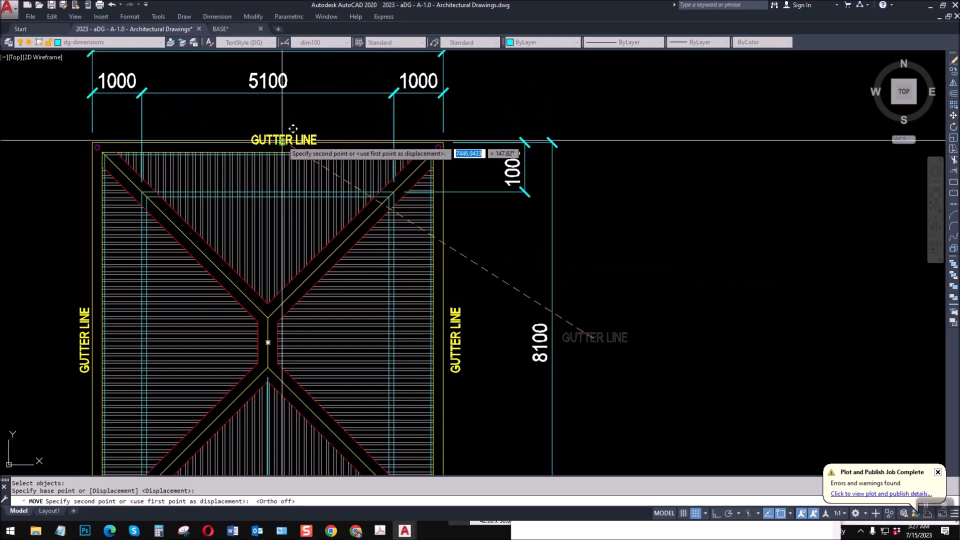
scroll(295, 129, "up", 4)
left_click(284, 132)
key("Escape")
key("Escape")
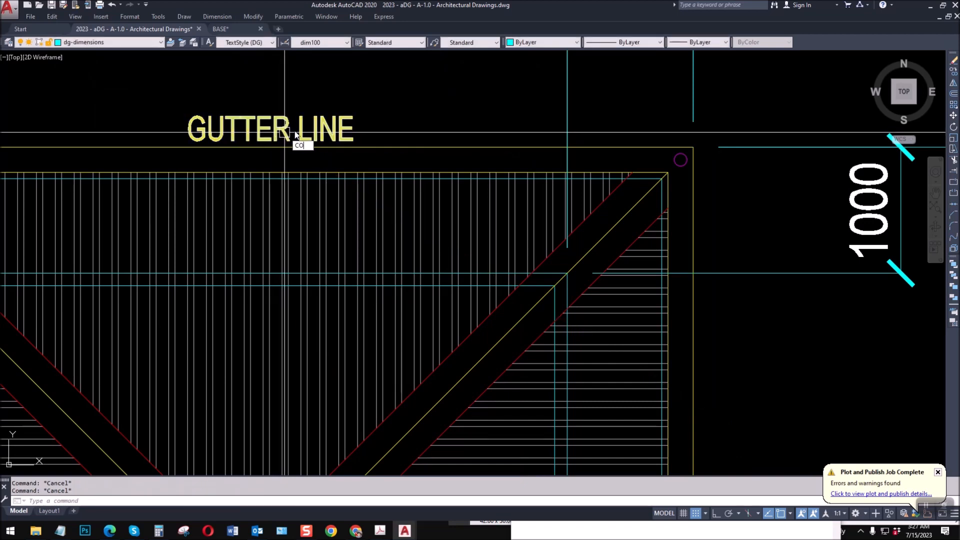
Copy the horizontal GUTTER LINE label just below the roof's bottom outer edge.
key("space")
left_click(291, 133)
key("space")
left_click(327, 134)
scroll(306, 104, "down", 3)
middle_click_drag(319, 393, 323, 199)
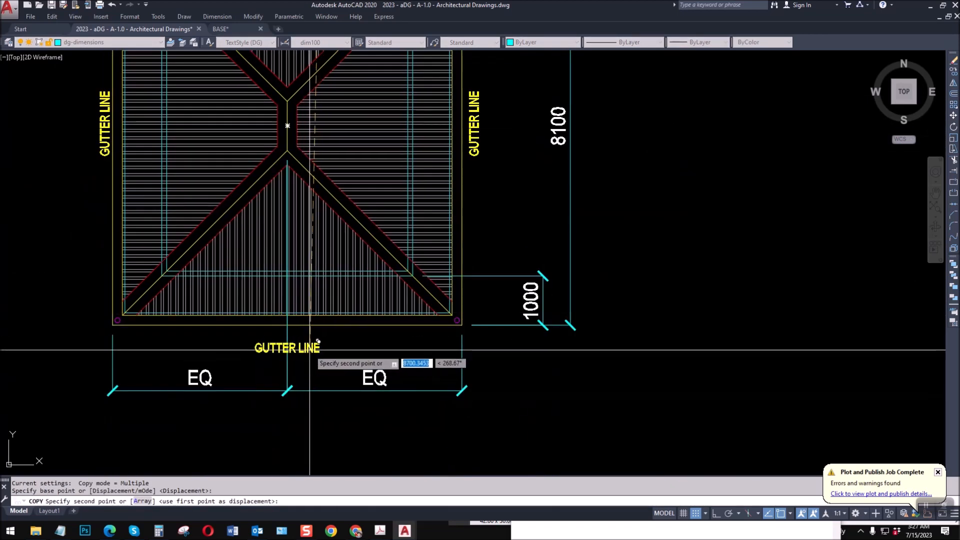
scroll(309, 352, "up", 2)
left_click(307, 325)
scroll(312, 377, "down", 5)
scroll(374, 217, "up", 4)
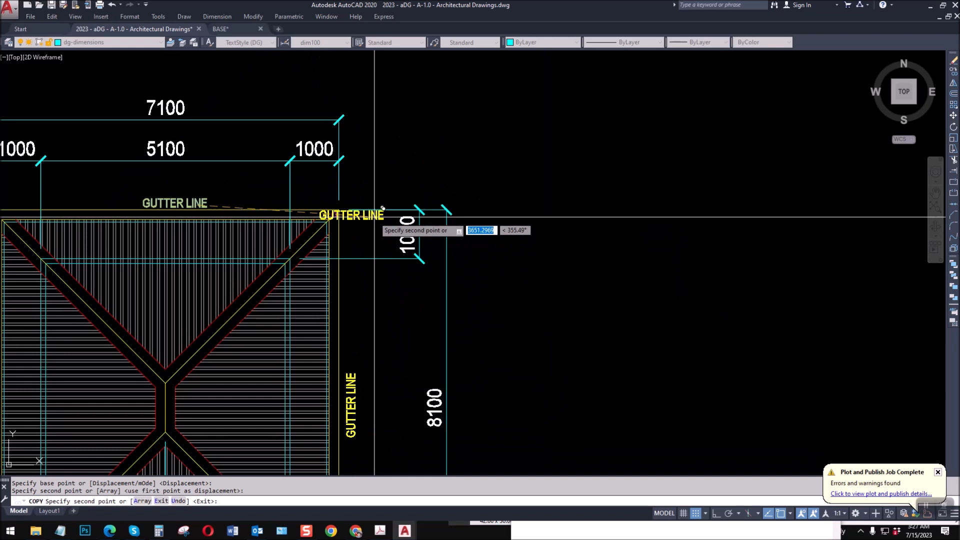
Copy the horizontal GUTTER LINE label beside the roof's upper-right corner and change the copy's text to DS.
scroll(374, 216, "up", 2)
left_click(377, 240)
key("space")
double_click(360, 232)
type("DS")
key("Escape")
key("Escape")
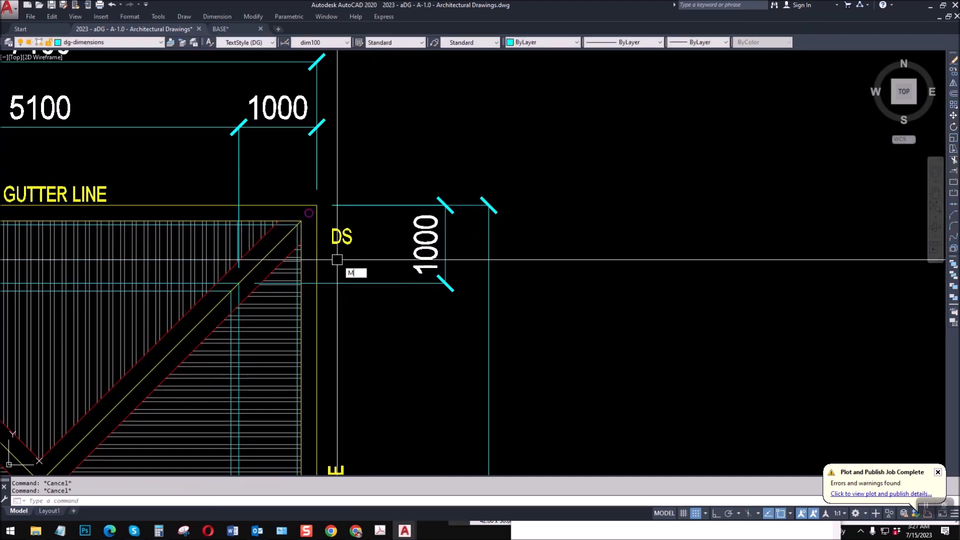
Move the DS label directly beside the downspout circle at the roof's upper-right corner.
key("space")
scroll(344, 243, "up", 2)
left_click(352, 239)
key("space")
left_click(396, 281)
left_click(382, 254)
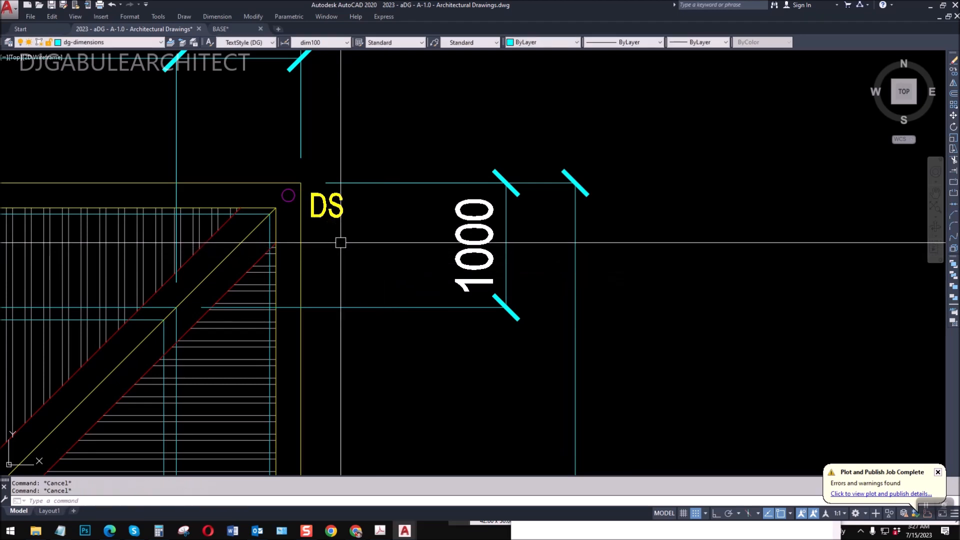
Copy the DS label beside the downspout at the roof's upper-left corner.
key("space")
left_click(335, 217)
key("space")
left_click(335, 217)
scroll(473, 211, "down", 2)
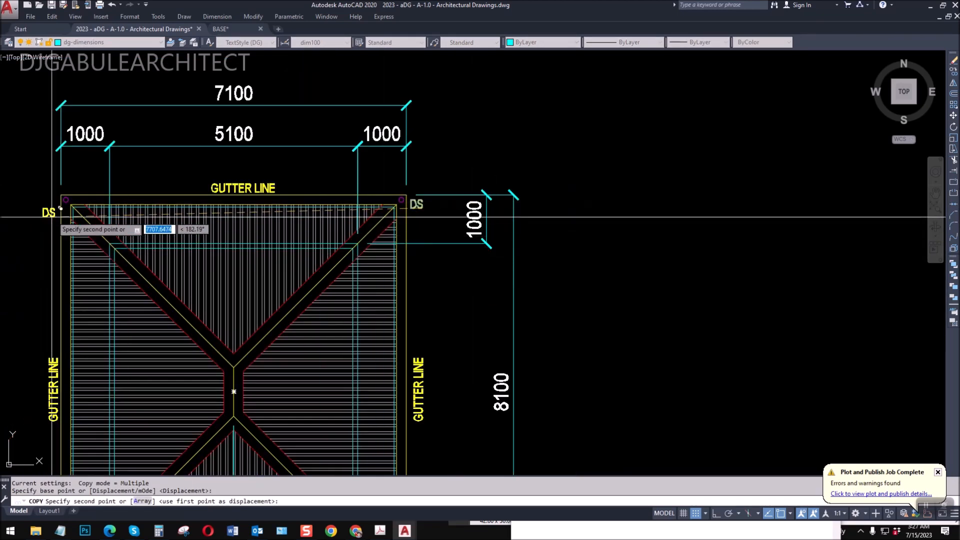
scroll(55, 214, "up", 2)
left_click(59, 196)
Place further copies of the DS label beside the downspouts at the roof's lower-left and lower-right corners.
scroll(50, 192, "down", 3)
scroll(150, 370, "up", 3)
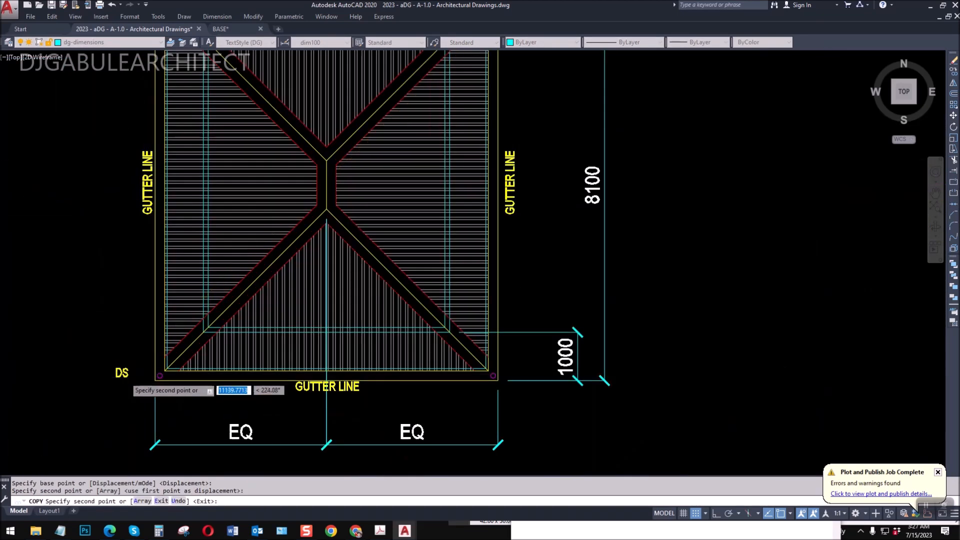
left_click(175, 373)
scroll(450, 343, "down", 3)
scroll(475, 334, "up", 3)
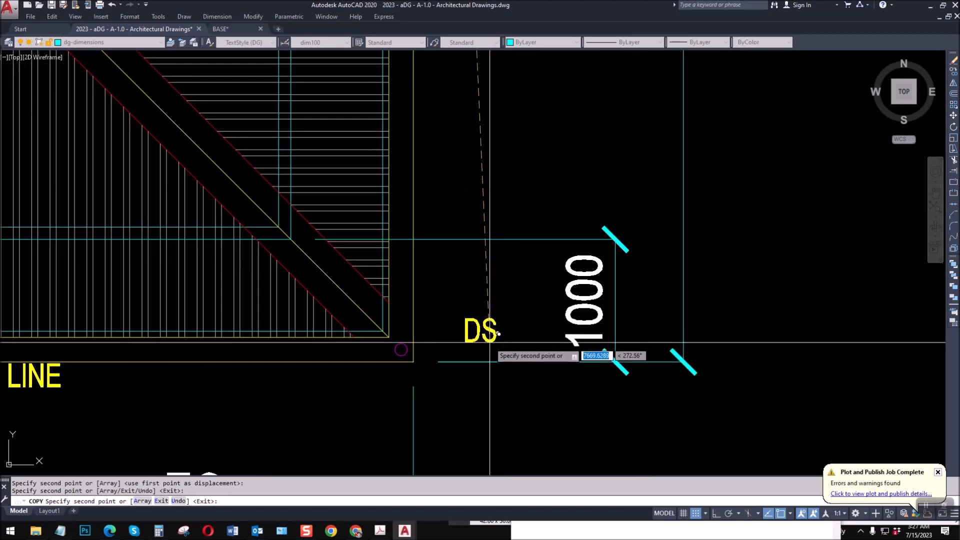
left_click(472, 336)
scroll(472, 336, "down", 4)
key("Escape")
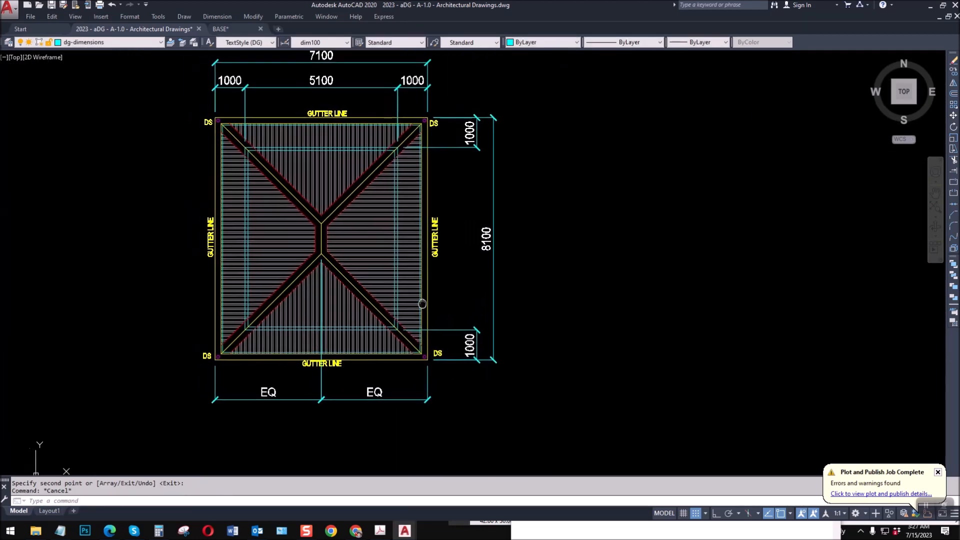
Add a vertical linear dimension between the two 1000 dimensions, in line with them, to the right of the roof.
scroll(458, 307, "up", 1)
middle_click_drag(453, 273, 450, 288)
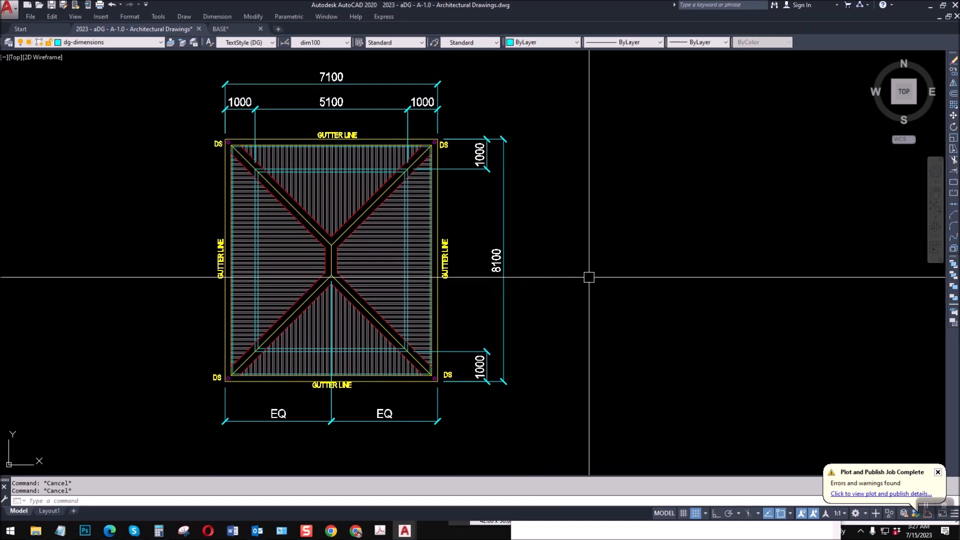
type("LI")
key("Return")
scroll(442, 167, "up", 4)
left_click(443, 167)
scroll(439, 162, "down", 2)
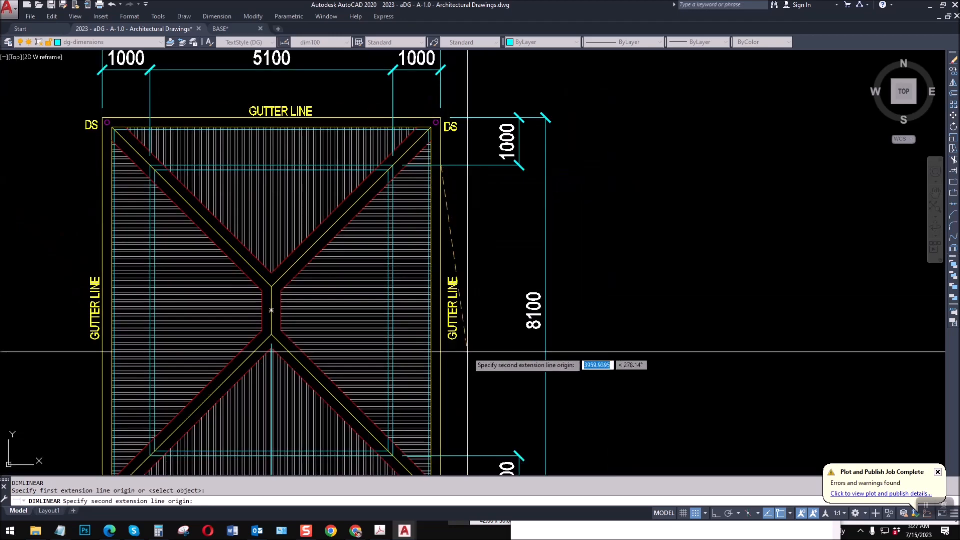
left_click(440, 456)
left_click(519, 455)
key("space")
scroll(350, 218, "down", 2)
key("Escape")
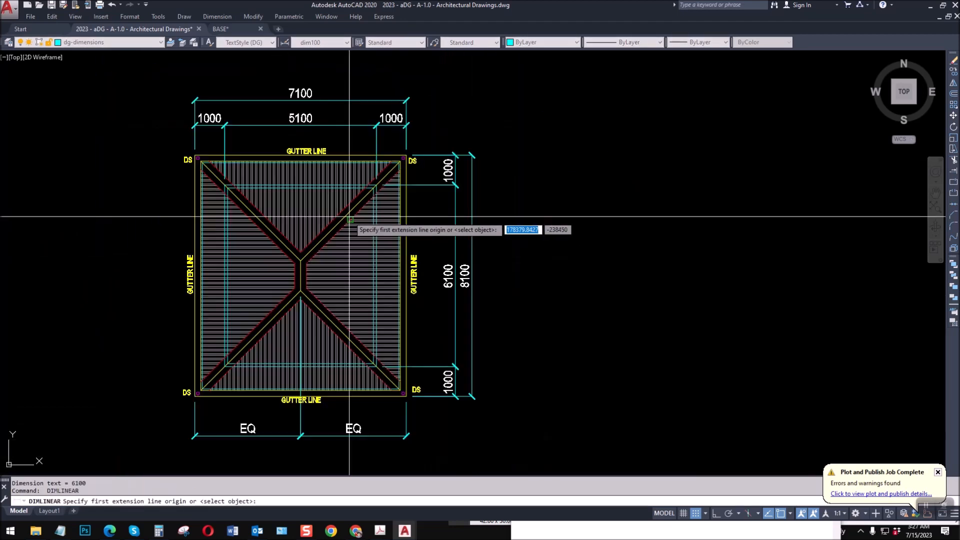
left_click_drag(461, 286, 525, 289)
key("Escape")
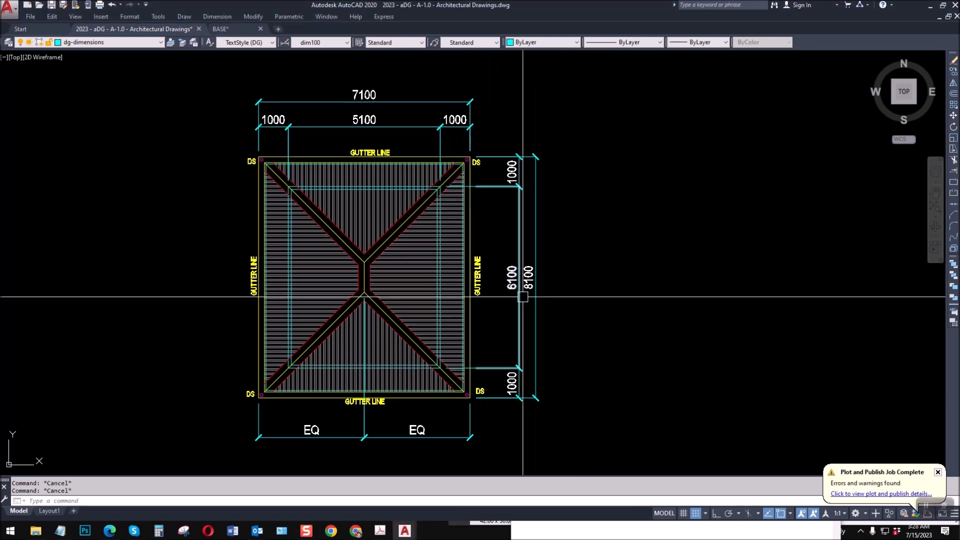
Draw a horizontal construction line through the midpoint of the overall height dimension, with Ortho on.
key("Return")
left_click(536, 277)
key("F8")
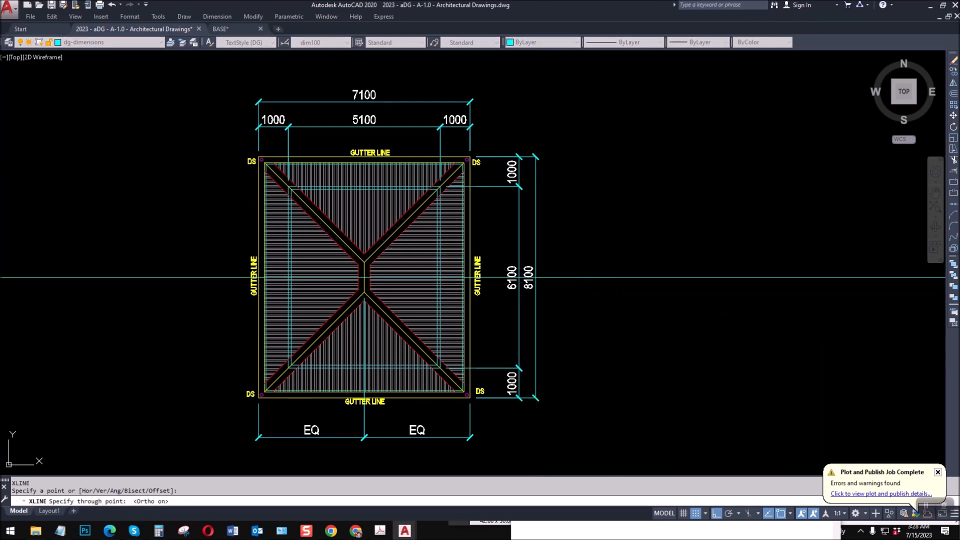
scroll(578, 282, "up", 4)
key("Escape")
key("Escape")
Copy the horizontal construction line about 363 upward.
type("co")
key("Return")
left_click(550, 271)
key("Return")
left_click(569, 245)
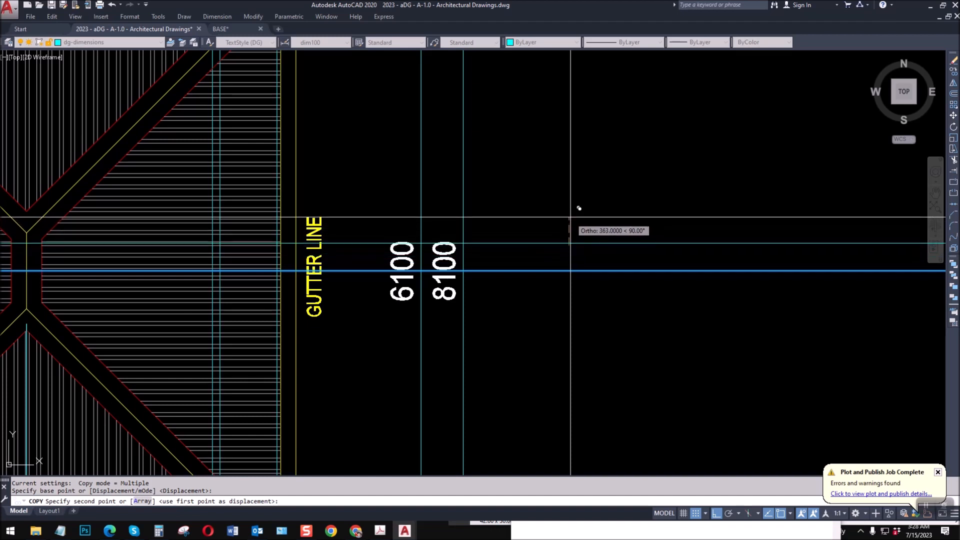
left_click(570, 217)
key("Return")
key("Escape")
key("Escape")
Draw a vertical line crossing both construction lines to the right of the overall height dimension.
type("l")
key("Return")
left_click(570, 197)
left_click(576, 321)
key("Return")
key("Return")
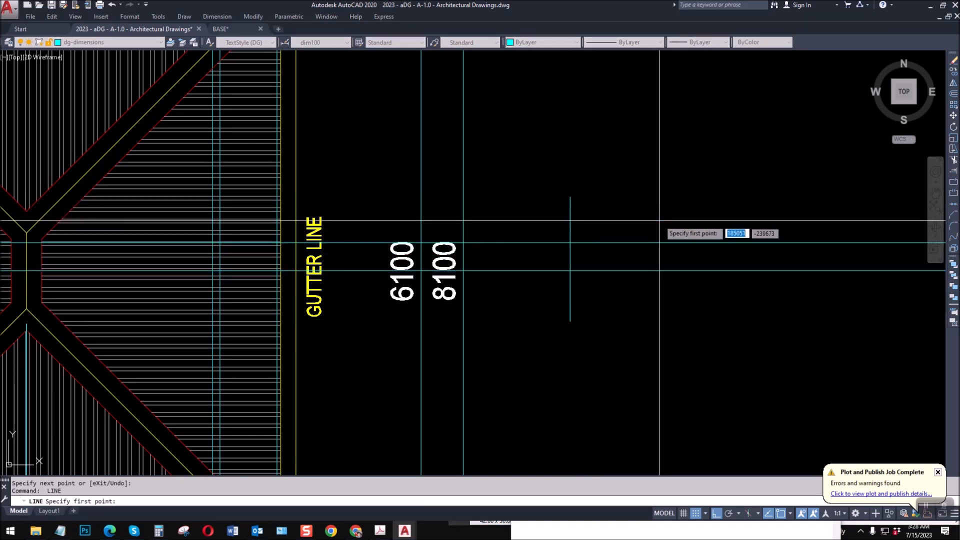
key("Escape")
Trim the vertical line's ends that extend beyond the two construction lines.
type("tr")
key("Return")
left_click(627, 289)
left_click(604, 225)
key("Return")
left_click(604, 223)
left_click(538, 198)
middle_click_drag(604, 268, 526, 284)
key("Return")
Draw a second vertical line between the construction lines farther right and a horizontal centre line joining the verticals' midpoints.
type("l")
key("Return")
left_click(569, 288)
key("Escape")
key("Return")
left_click(491, 273)
left_click(566, 274)
key("Return")
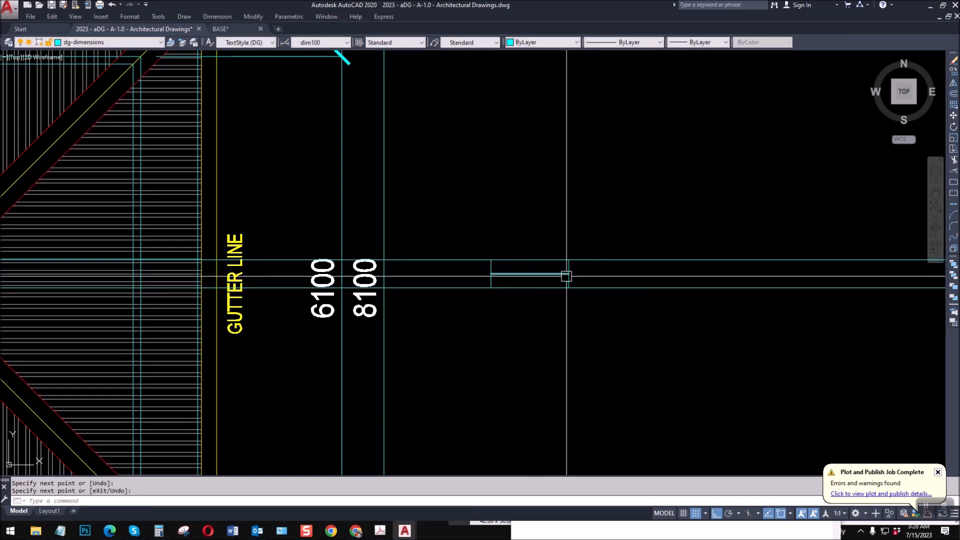
Draw a slanted arrowhead line about 747 long from the centre line's right end, with Ortho off, and mirror it about the centre line.
left_click(569, 273)
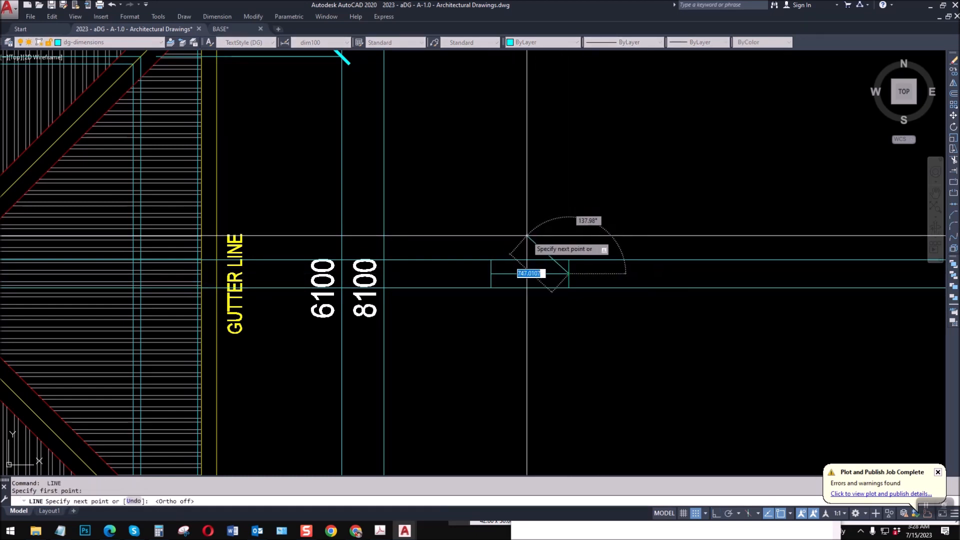
key("Escape")
left_click(538, 247)
key("Return")
left_click(569, 273)
key("F8")
left_click(629, 273)
key("Return")
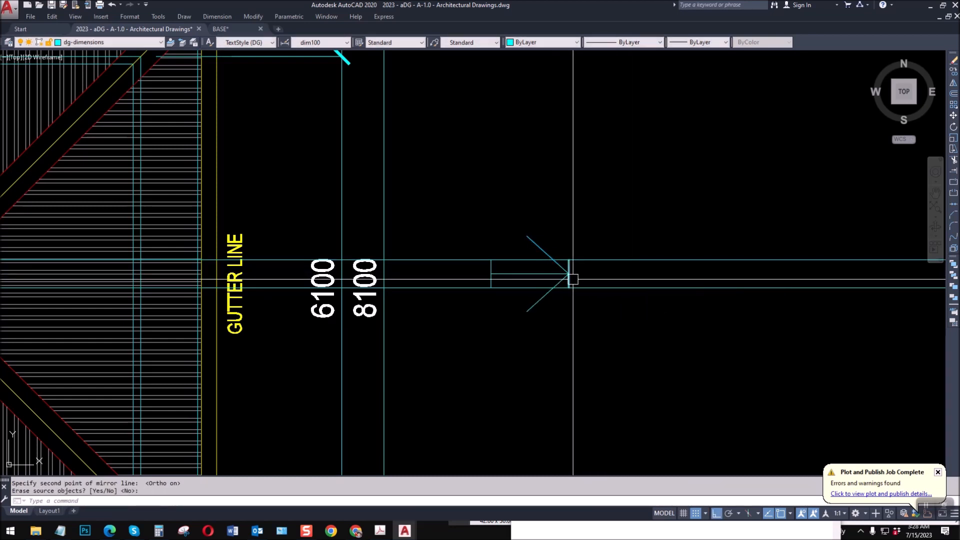
Complete the arrow outline with the arrowhead's two short vertical back edges and a rectangular shaft along the construction lines.
scroll(572, 275, "up", 4)
key("Return")
left_click(454, 170)
left_click(455, 360)
key("Return")
key("Return")
left_click(455, 361)
left_click(456, 301)
left_click(364, 302)
left_click(364, 231)
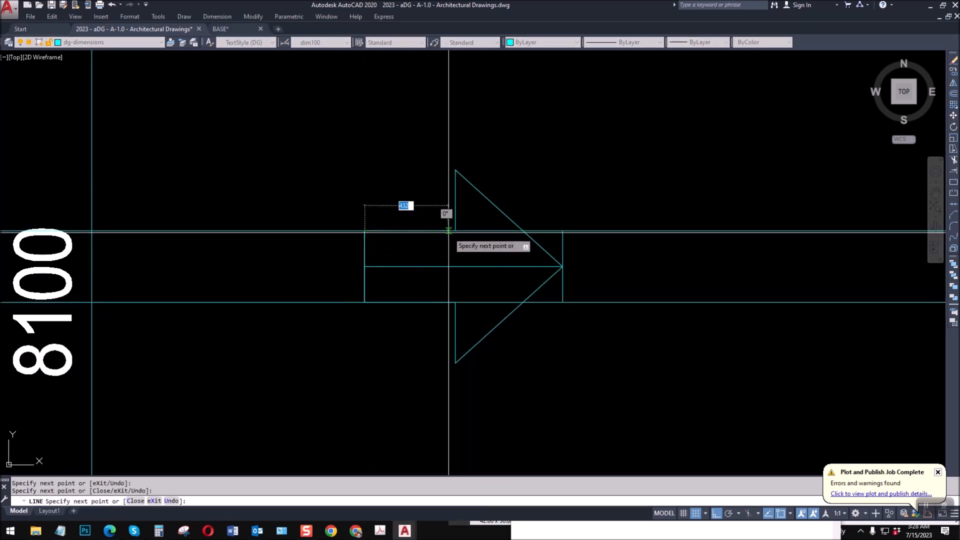
key("Return")
Erase the construction lines and the guide lines inside the arrow, leaving only its outline.
scroll(510, 272, "down", 4)
type("E")
key("Return")
scroll(500, 270, "up", 2)
left_click(528, 269)
key("Return")
left_click(528, 272)
key("Return")
key("Escape")
key("Escape")
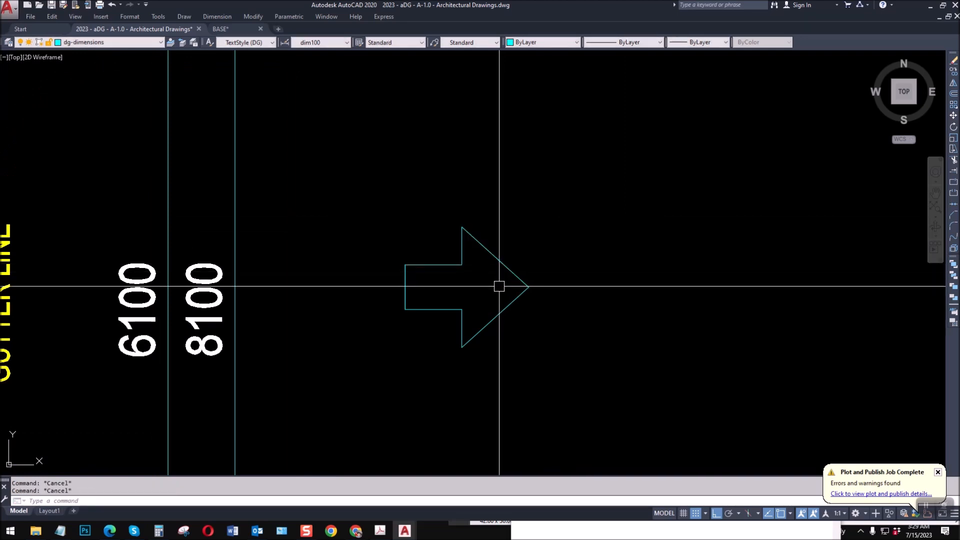
Create a closed boundary polyline from the inside of the arrow outline.
key("Return")
key("Return")
left_click(482, 296)
key("Return")
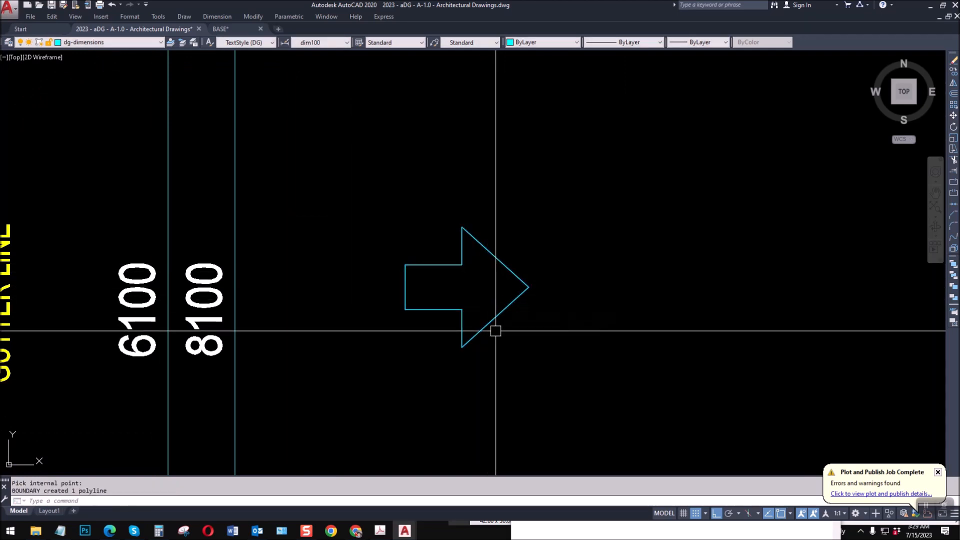
key("Escape")
key("Escape")
Move the arrow polyline onto the hatched right roof slope, with Ortho off.
scroll(496, 321, "down", 4)
left_click(476, 319)
key("Return")
left_click(488, 309)
scroll(332, 313, "down", 2)
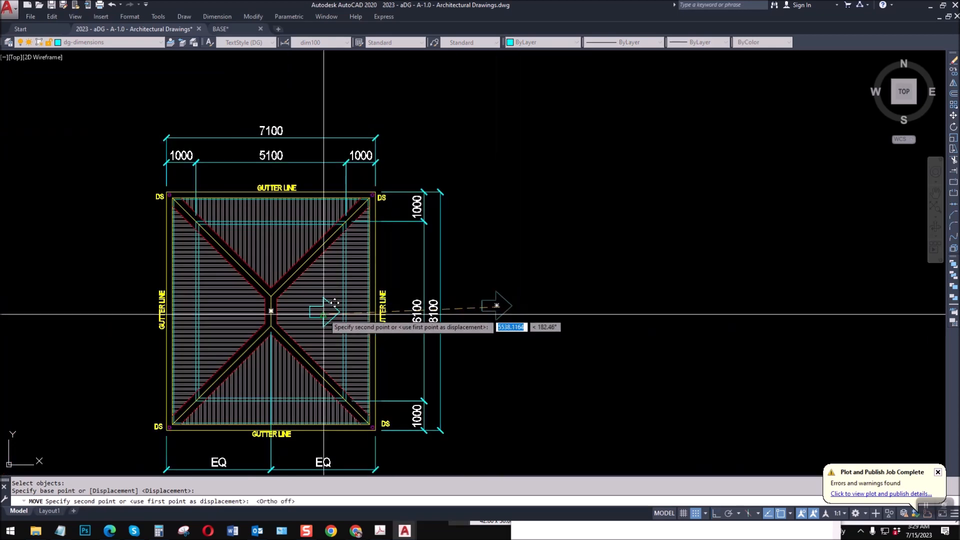
scroll(345, 305, "up", 4)
left_click(345, 311)
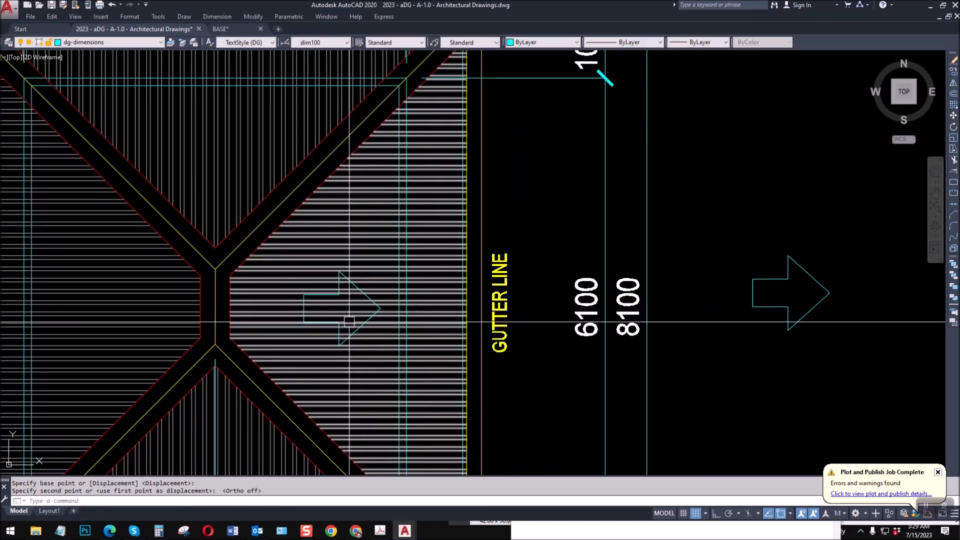
key("Escape")
Move the arrow so the midpoint of its tail sits on the midpoint of the central ridge line.
scroll(307, 319, "up", 4)
key("Return")
left_click(299, 285)
key("Return")
left_click(298, 290)
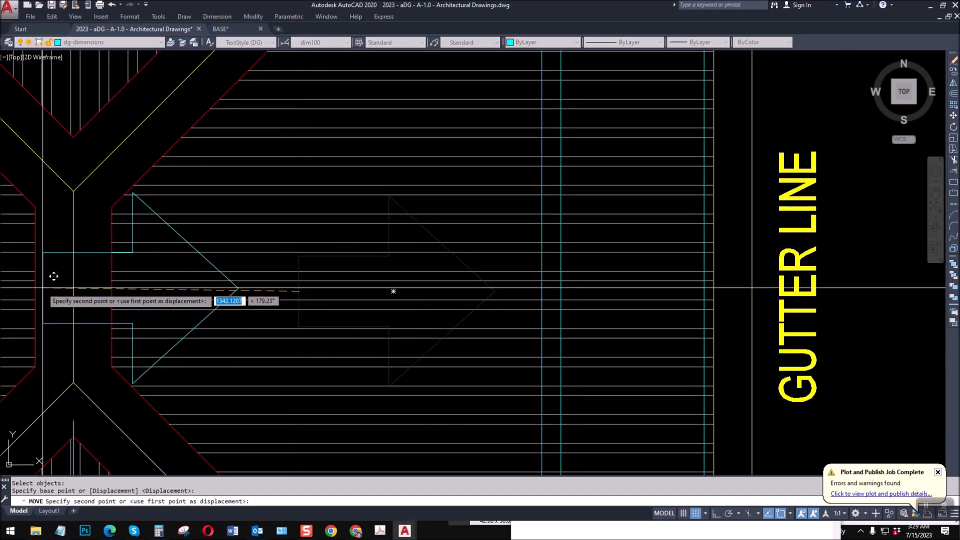
left_click(73, 286)
Move the arrow horizontally from the ridge into the middle of the right roof slope, with Ortho on.
key("Return")
left_click(91, 323)
key("Return")
left_click(202, 281)
key("F8")
scroll(381, 280, "up", 4)
scroll(478, 292, "down", 4)
key("Escape")
key("Escape")
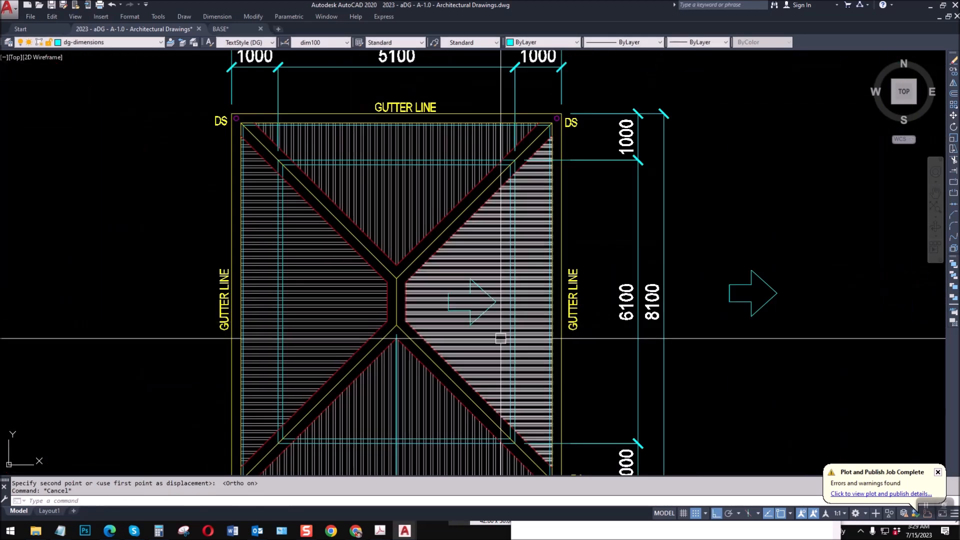
Mirror the arrow about the central ridge line onto the left roof slope, keeping the original.
key("Return")
scroll(479, 332, "up", 4)
left_click(460, 303)
key("Return")
left_click(295, 265)
left_click(294, 205)
key("Return")
key("Return")
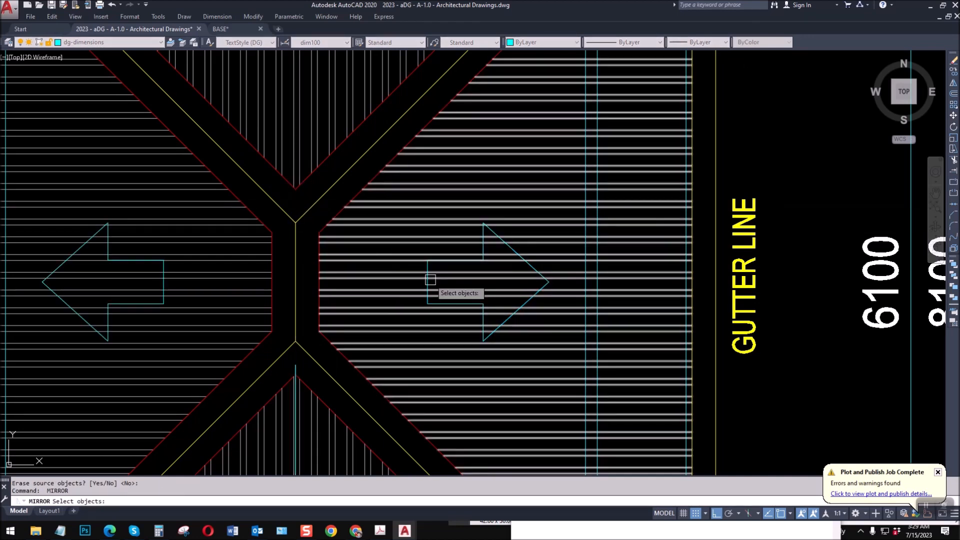
key("Escape")
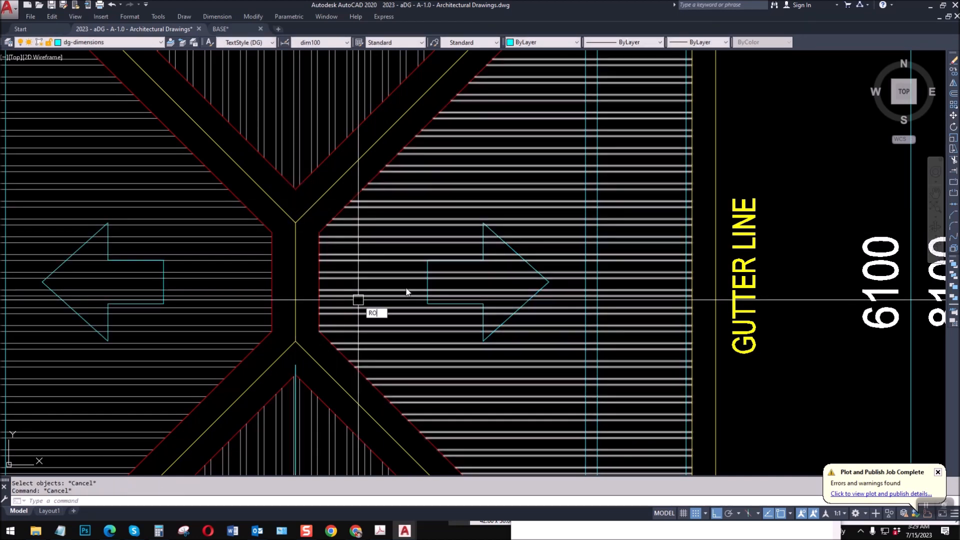
Rotate the right slope arrow about the midpoint of the central ridge so it points outward on the upper roof slope.
key("Return")
scroll(432, 279, "up", 2)
left_click(425, 287)
scroll(414, 279, "down", 2)
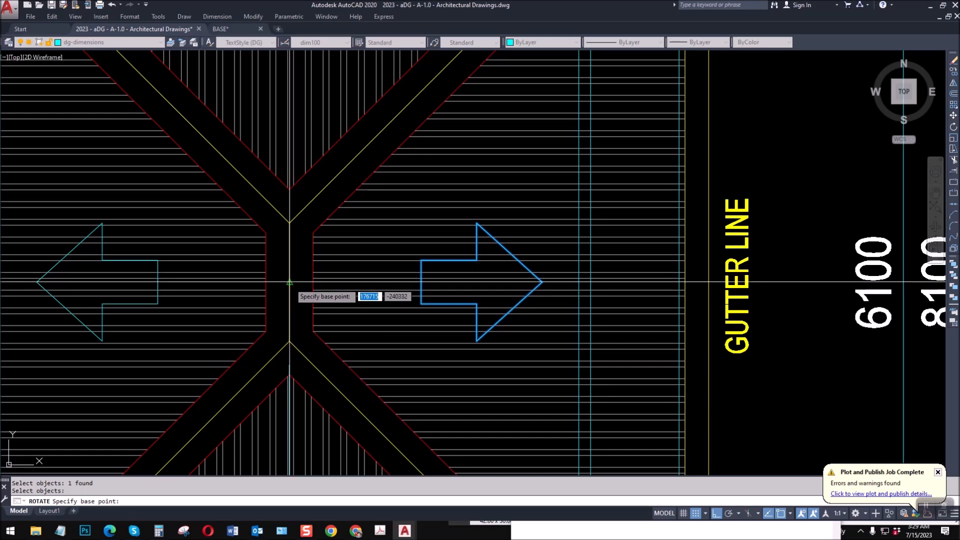
left_click(300, 251)
key("Return")
Move the rotated arrow vertically into the middle of the upper roof slope.
middle_click_drag(340, 107, 352, 242)
key("Escape")
key("Return")
scroll(358, 218, "up", 2)
left_click(340, 221)
scroll(333, 226, "down", 4)
key("Return")
left_click(634, 251)
left_click(635, 216)
key("Return")
key("Escape")
Mirror the upper slope arrow onto the lower roof slope about a horizontal line through the ridge midpoint, keeping the original.
key("Return")
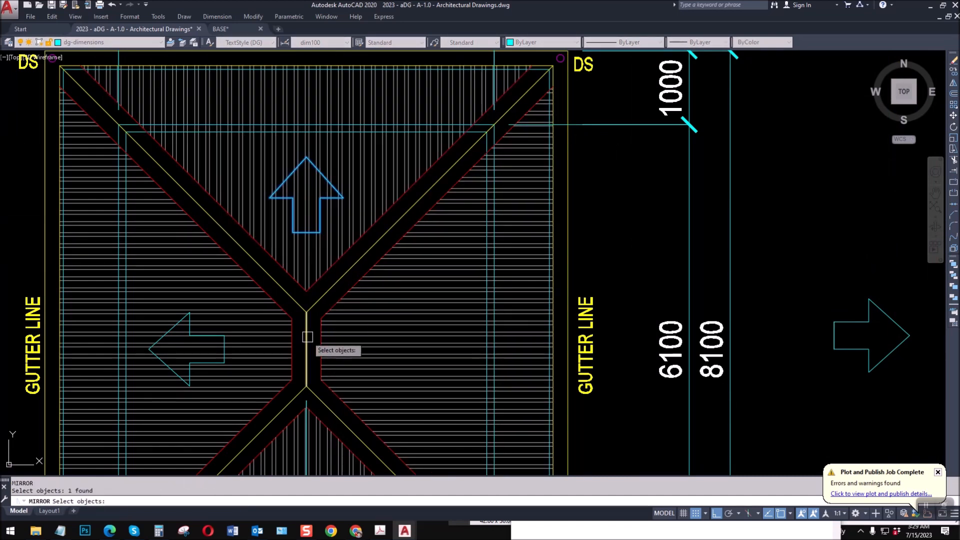
scroll(313, 350, "up", 2)
left_click(310, 350)
key("Return")
Mirror the left slope arrow about the central ridge line onto the right roof slope, keeping the original.
key("Return")
left_click(171, 361)
key("Return")
left_click(301, 345)
left_click(311, 322)
key("Return")
Erase the leftover arrow and other objects outside the roof plan, beyond the 8100 dimension.
scroll(334, 303, "down", 5)
key("Escape")
key("Escape")
key("Return")
left_click(543, 338)
left_click(509, 303)
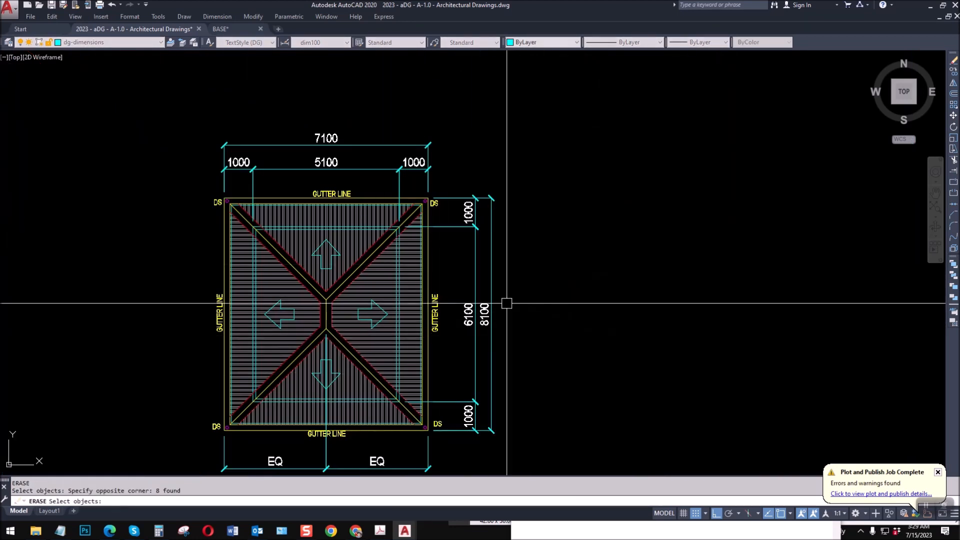
key("Return")
Match the properties of the red ridge cap line onto all four slope arrows.
middle_click_drag(413, 366, 445, 315)
key("Escape")
scroll(361, 313, "up", 5)
left_click(364, 306)
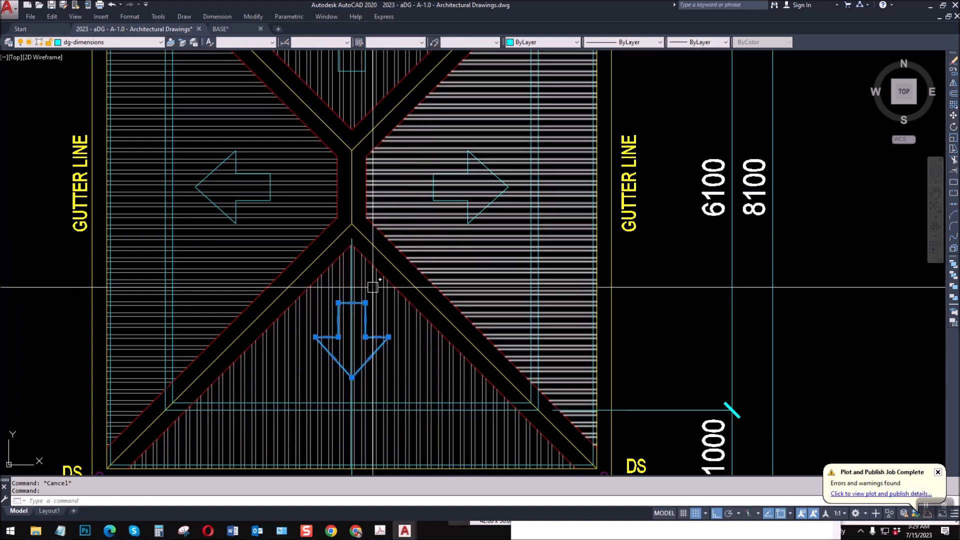
key("Escape")
left_click(294, 261)
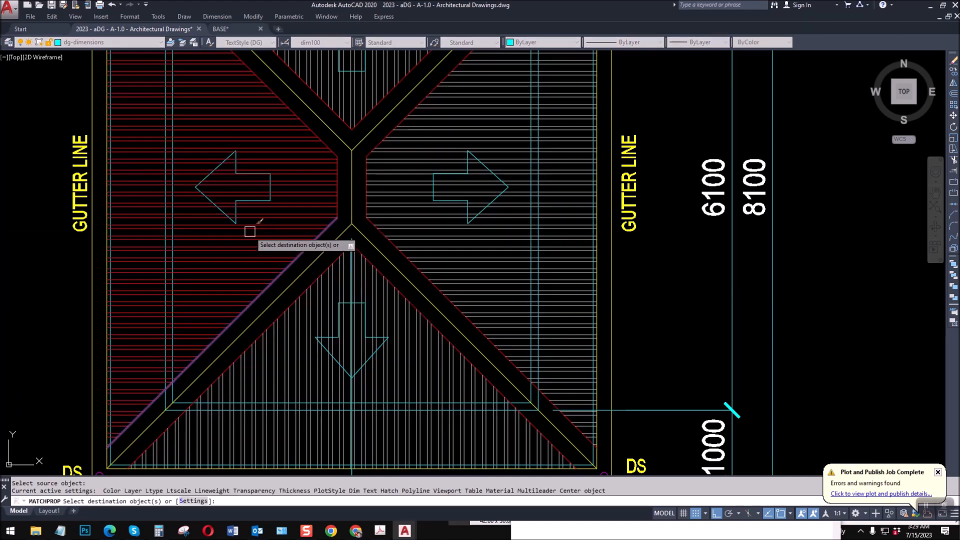
left_click(235, 199)
left_click(467, 206)
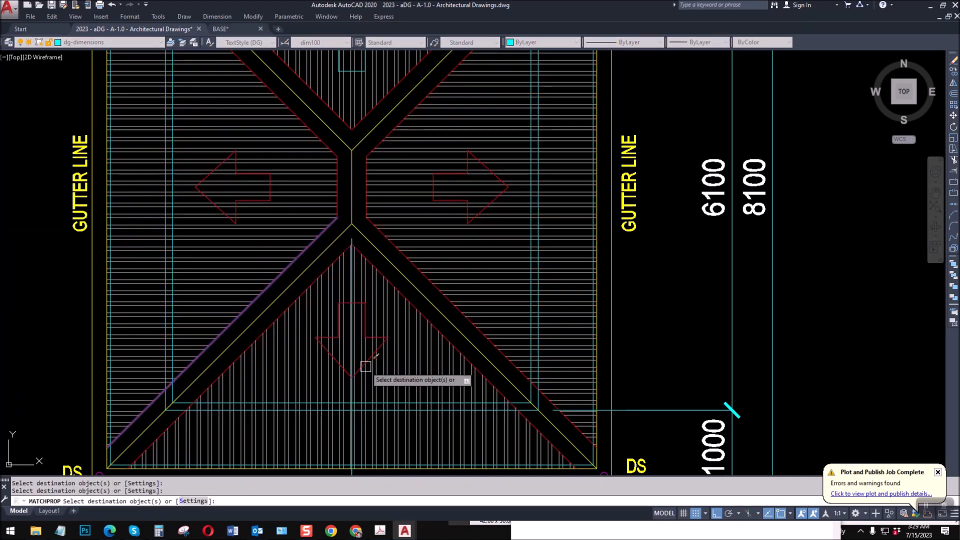
scroll(523, 315, "down", 5)
key("Escape")
scroll(519, 345, "up", 3)
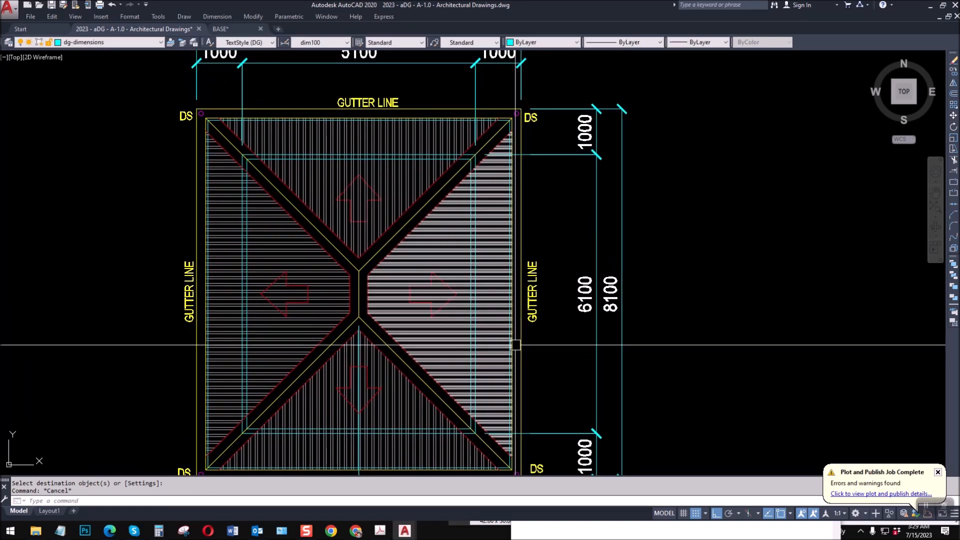
Scale the right slope arrow by a factor of .75 about its tip.
scroll(414, 309, "up", 4)
key("Escape")
type("SC")
key("Return")
scroll(397, 293, "up", 4)
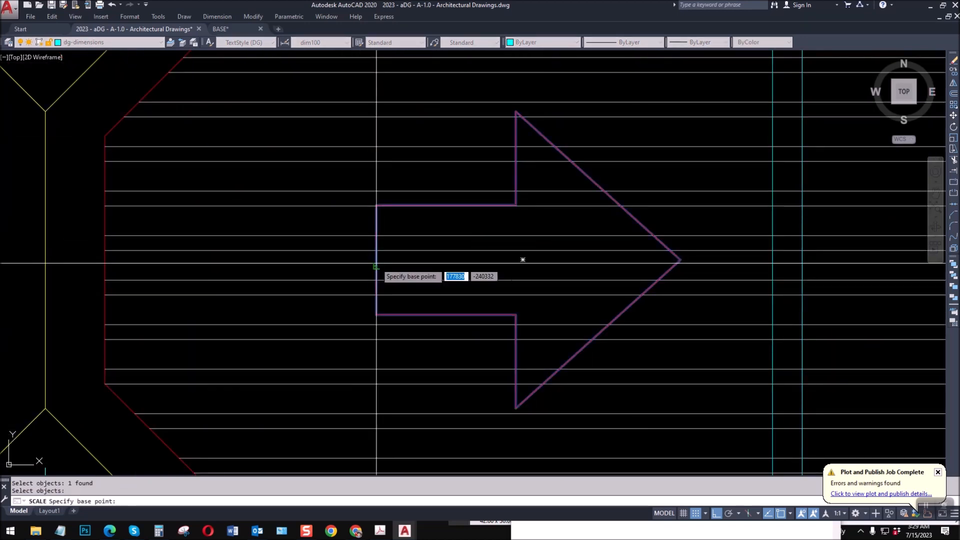
left_click(680, 259)
type(".75")
key("Return")
Scale the upper slope arrow by a factor of .75 about its tip.
scroll(570, 282, "down", 5)
scroll(495, 171, "up", 5)
key("Return")
left_click(496, 147)
key("Return")
left_click(464, 105)
type(".75")
key("Return")
Scale the left slope arrow by a factor of .75 about its tip.
scroll(465, 110, "down", 5)
scroll(355, 290, "up", 5)
key("Return")
left_click(354, 290)
key("Return")
left_click(195, 356)
type(".")
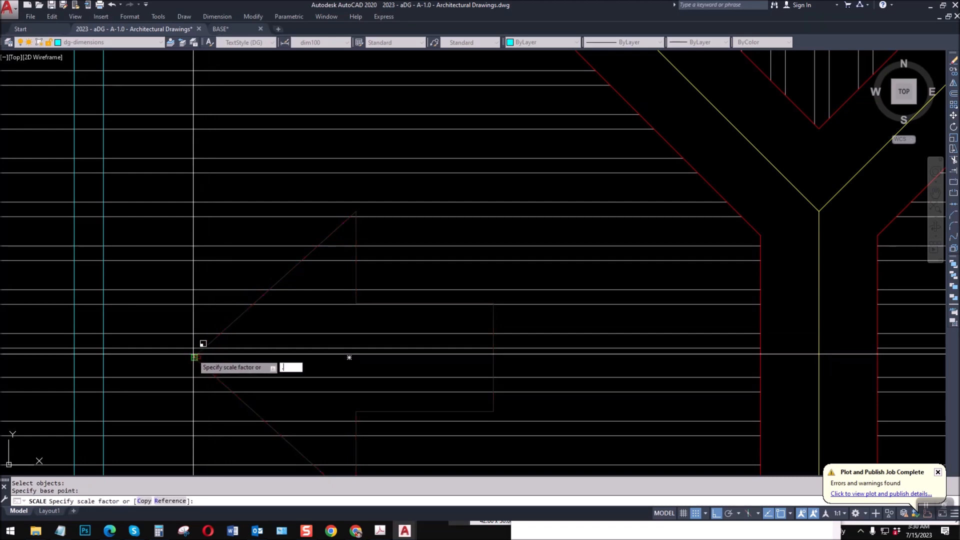
type("75")
key("Return")
Scale the lower slope arrow by a factor of .75 about its tip.
scroll(212, 334, "down", 5)
middle_click_drag(326, 413, 326, 402)
scroll(319, 404, "up", 4)
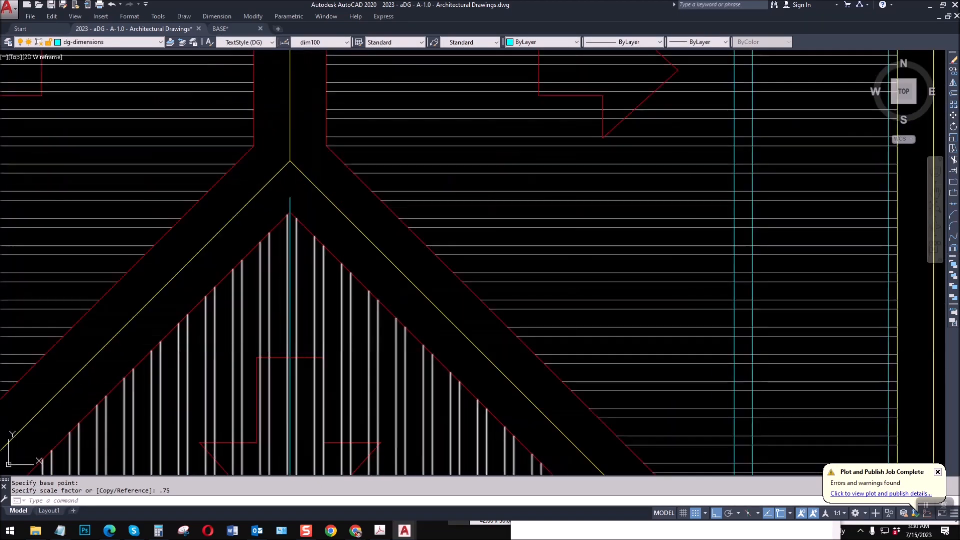
key("Return")
left_click(320, 358)
scroll(313, 297, "down", 5)
scroll(311, 393, "up", 6)
key("Return")
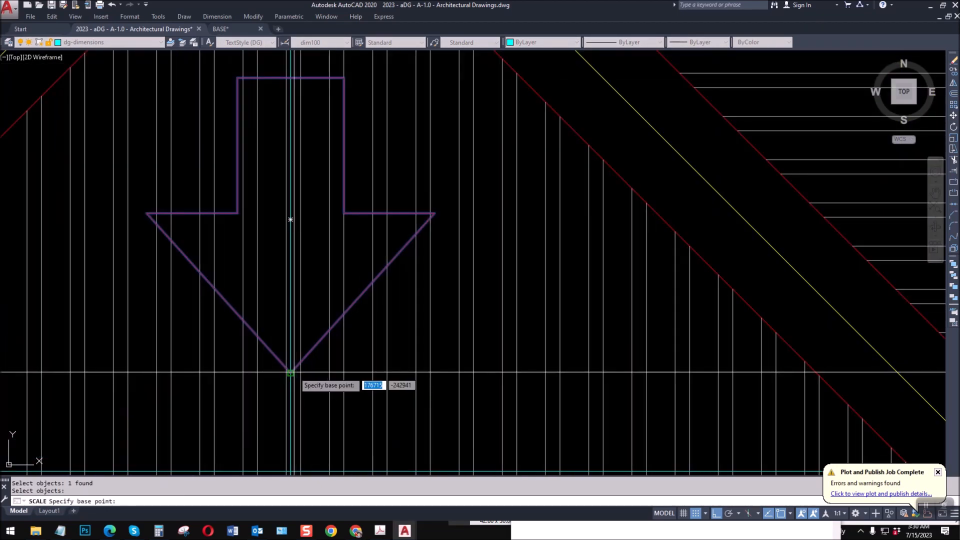
left_click(290, 373)
type(".75")
key("Return")
scroll(298, 372, "down", 5)
key("Escape")
scroll(500, 385, "up", 3)
scroll(500, 385, "down", 3)
key("Escape")
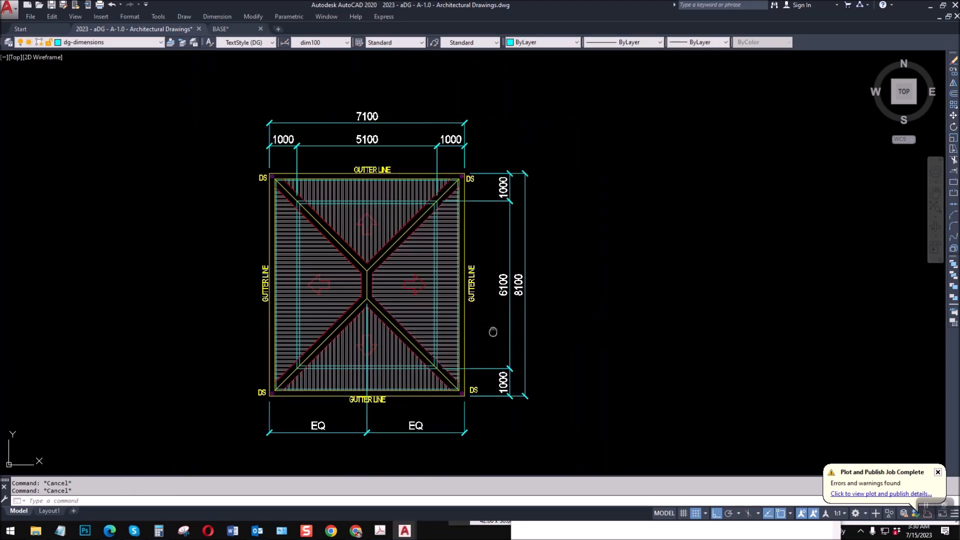
Trim the hatch inside the right slope arrow, using the arrow outline as the cutting edge.
scroll(407, 260, "up", 4)
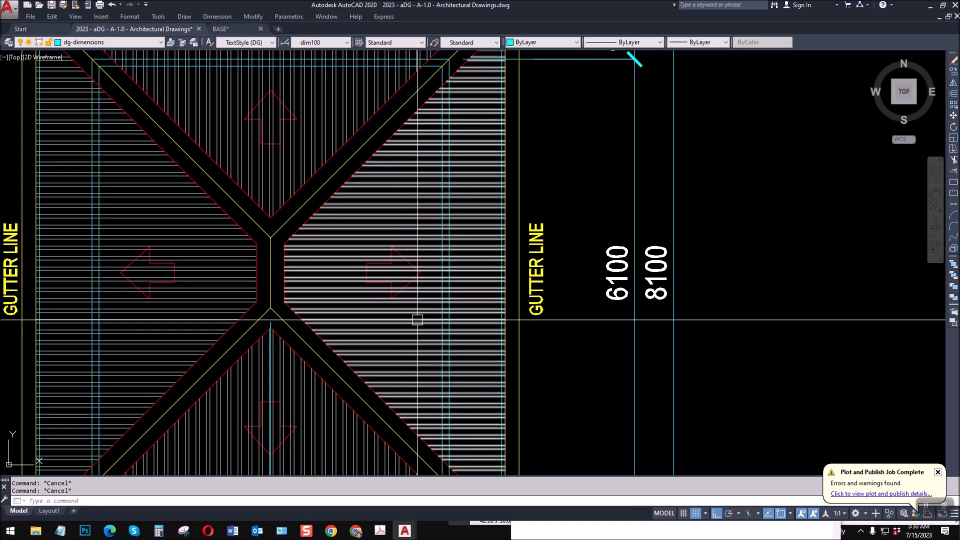
key("Return")
scroll(397, 289, "up", 4)
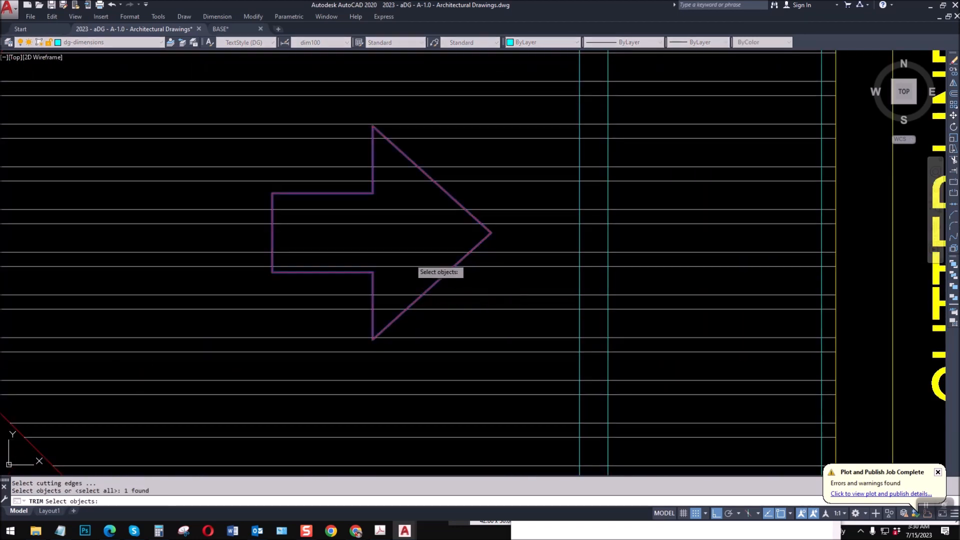
scroll(429, 275, "down", 5)
key("Return")
Try to trim the hatch inside the upper slope arrow, using its outline as the cutting edge.
scroll(332, 187, "up", 3)
scroll(390, 212, "up", 1)
key("Return")
left_click(395, 216)
key("Return")
left_click(414, 191)
left_click(413, 179)
scroll(412, 176, "down", 2)
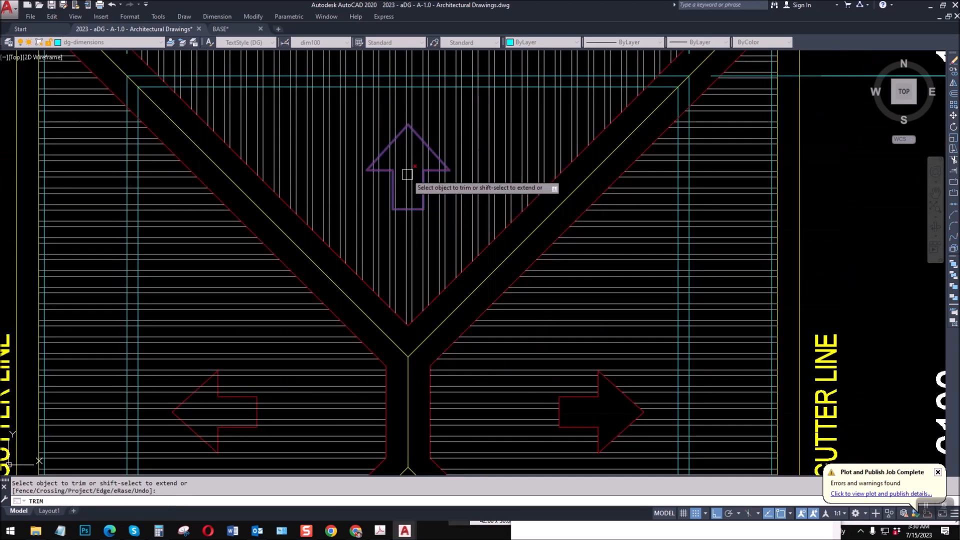
key("Escape")
type("TR")
key("Return")
scroll(435, 145, "up", 1)
key("Return")
scroll(403, 326, "down", 3)
scroll(396, 356, "up", 2)
key("Escape")
key("Escape")
Trim the hatch inside the lower slope arrow, using its outline as the cutting edge.
type("T")
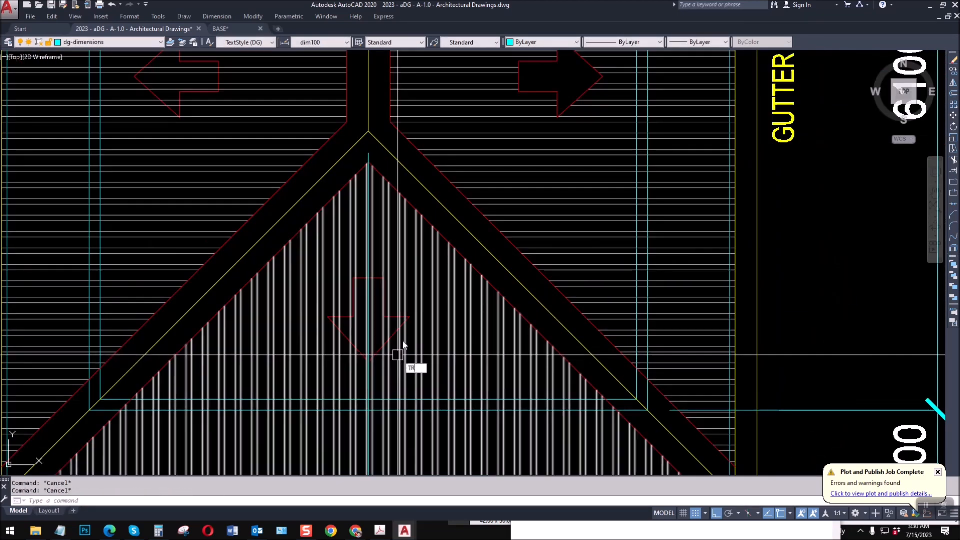
type("R")
key("Return")
scroll(401, 352, "up", 2)
left_click(403, 339)
key("Return")
scroll(365, 326, "down", 5)
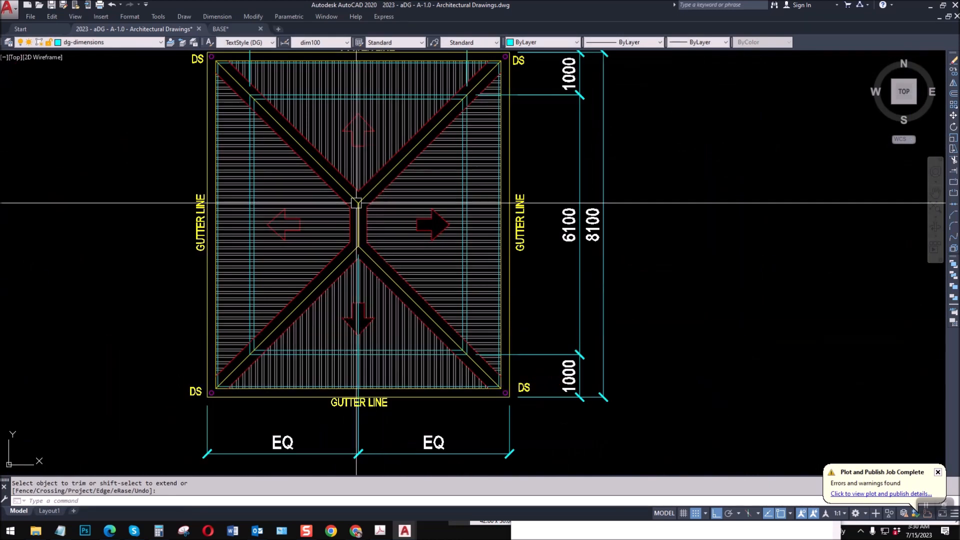
Erase the untrimmed hatch of the upper roof slope.
key("Escape")
key("Escape")
type("E")
key("Return")
left_click(355, 153)
key("Return")
key("Escape")
key("Escape")
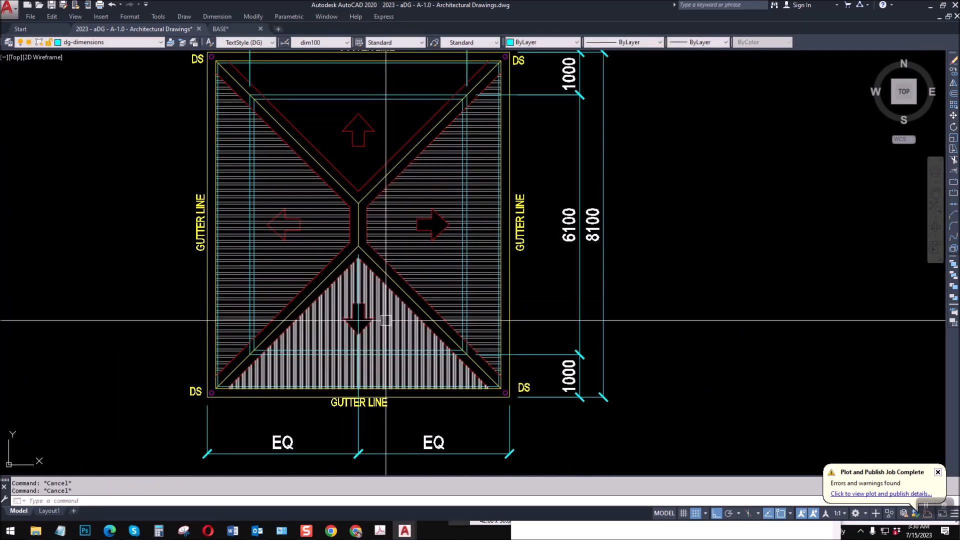
Mirror the trimmed lower slope hatch onto the upper slope about a horizontal line through the ridge midpoint, keeping the original.
type("MI")
key("Return")
left_click(383, 326)
key("Return")
left_click(509, 228)
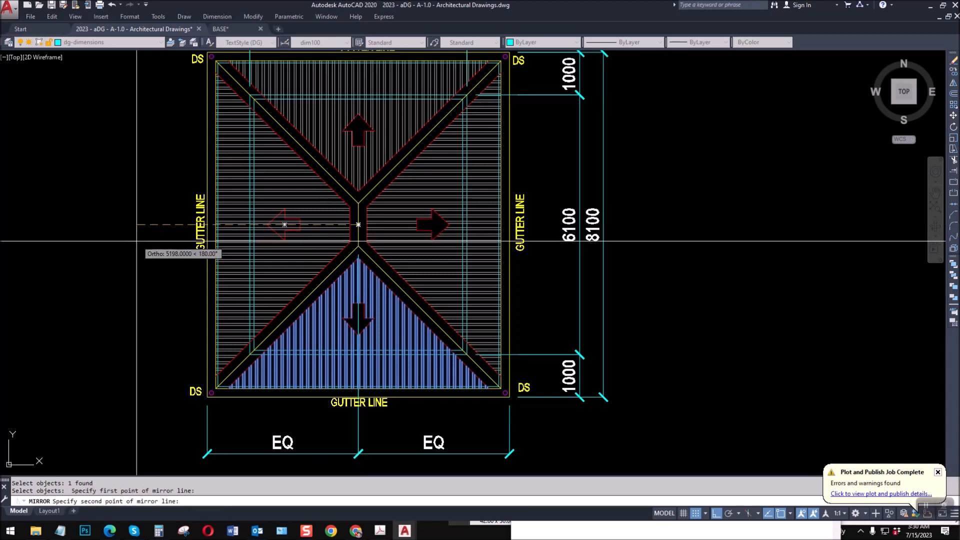
left_click(232, 235)
scroll(232, 234, "up", 6)
Erase the untrimmed hatch of the left roof slope.
key("Escape")
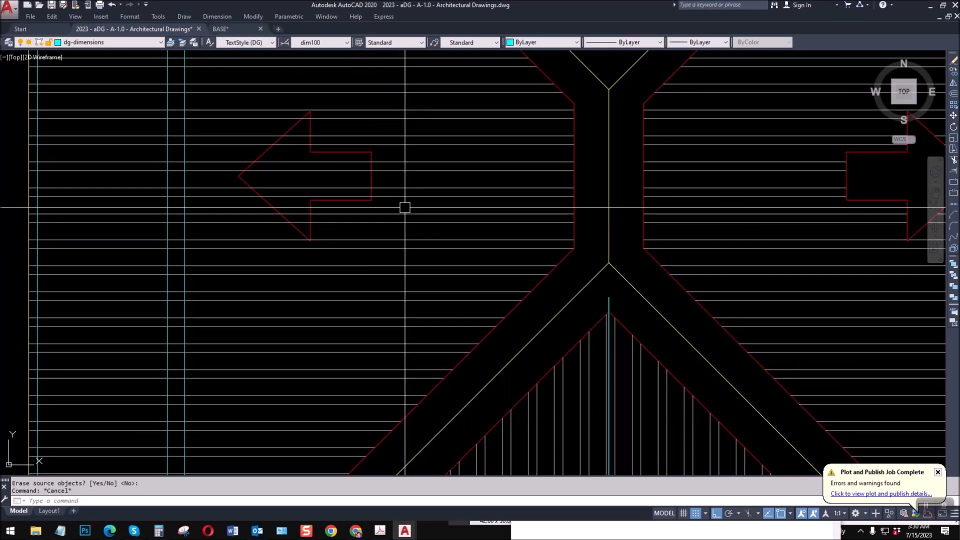
key("Return")
left_click(426, 196)
key("Return")
scroll(374, 225, "down", 4)
key("Escape")
key("Escape")
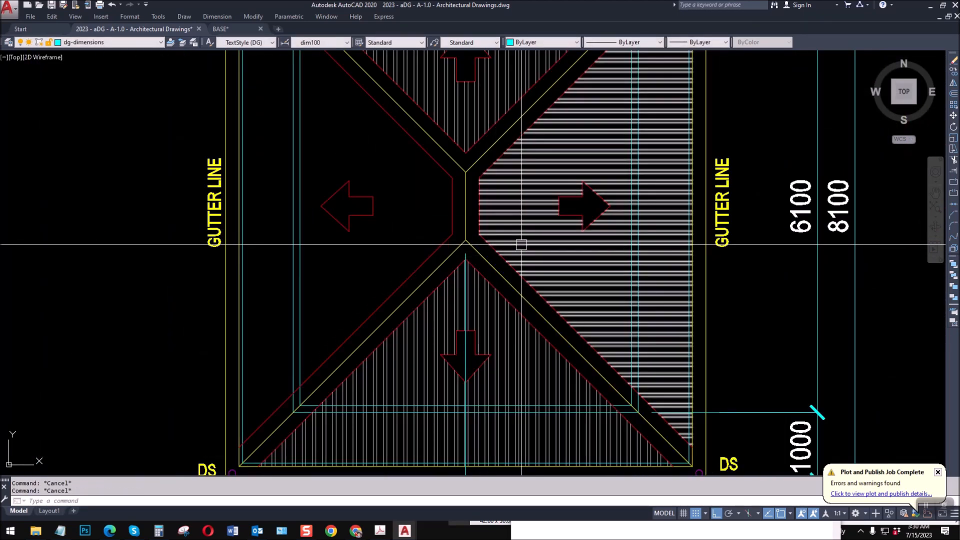
Mirror the trimmed right slope hatch about the central ridge line onto the left slope, keeping the original.
type("MI")
key("Return")
left_click(520, 217)
key("Return")
left_click(465, 209)
left_click(465, 195)
key("Return")
Save the drawing.
scroll(347, 241, "down", 4)
middle_click_drag(482, 311, 488, 343)
key("Escape")
key("ctrl+s")
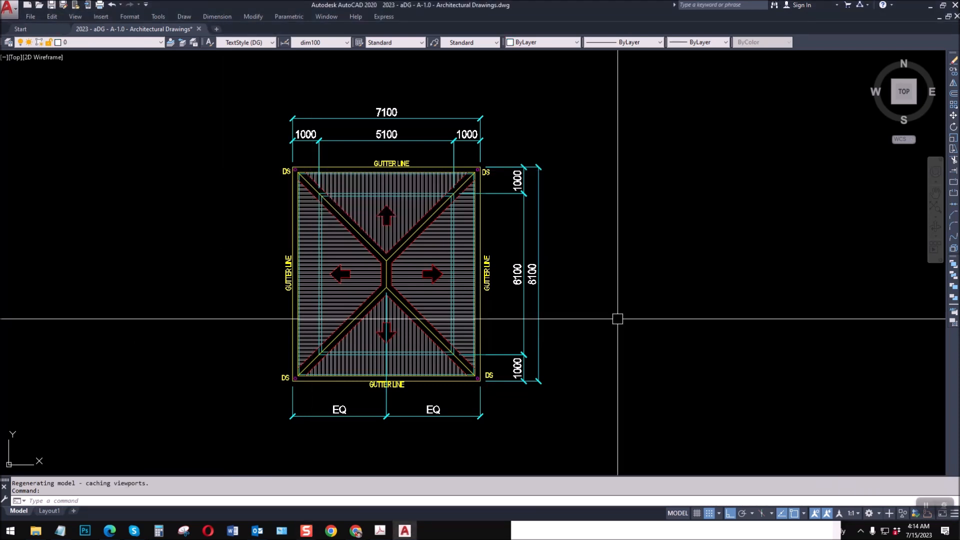
Open Layout1 and thaw the xref layer from within the FLOOR PLAN viewport, returning to paper space.
left_click(48, 511)
double_click(340, 255)
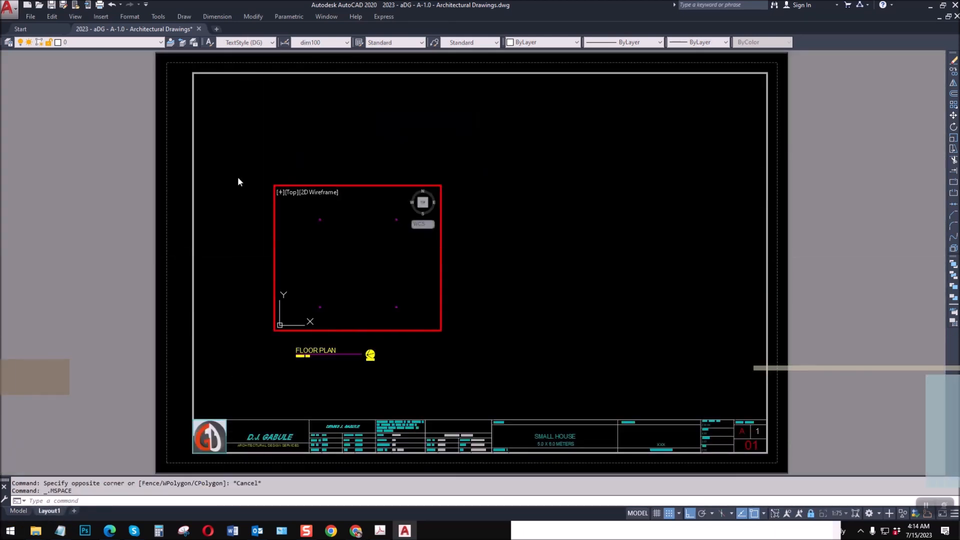
left_click(92, 44)
left_click(162, 274)
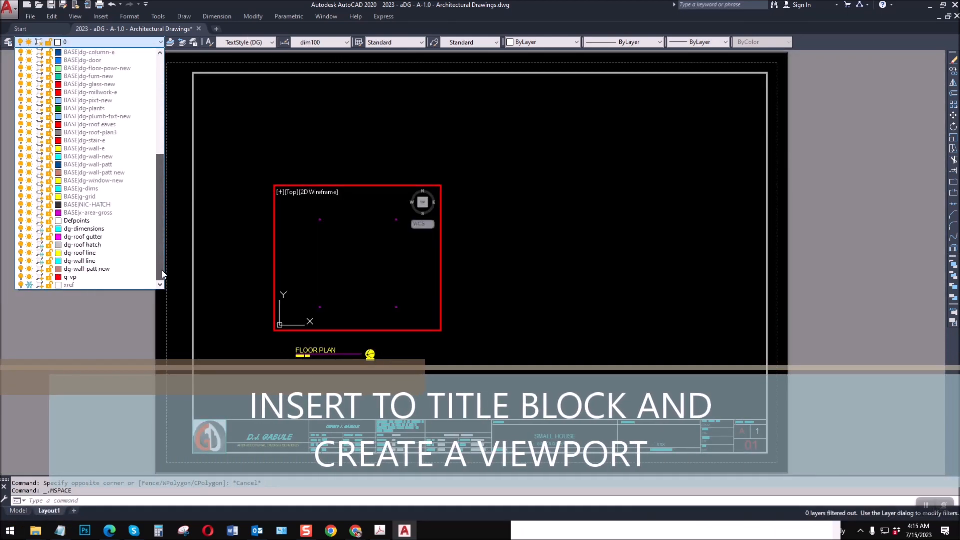
left_click(30, 285)
double_click(564, 307)
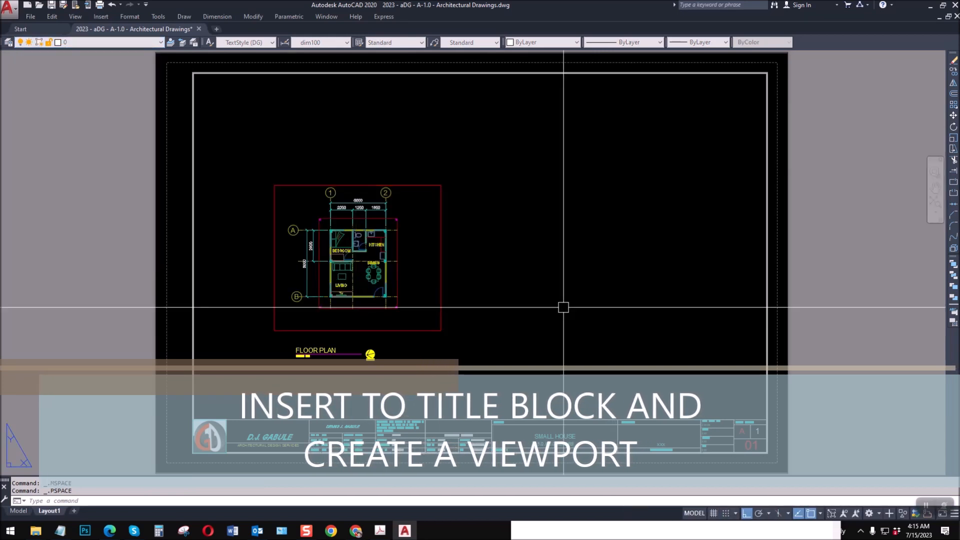
Copy the FLOOR PLAN viewport with its title tag and north symbol and paste the copy beside the original.
key("ctrl+c")
left_click(474, 381)
left_click(200, 210)
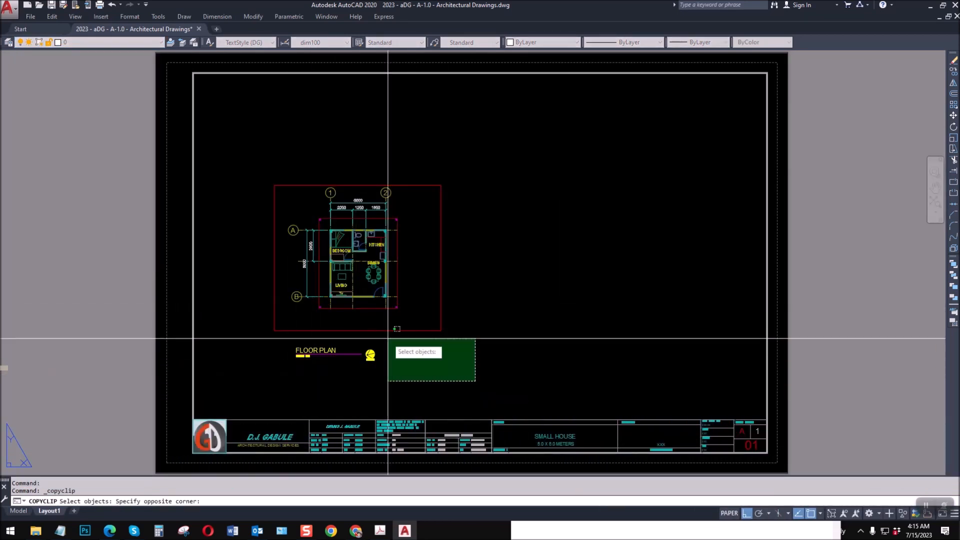
key("Return")
key("ctrl+v")
left_click(507, 344)
key("Escape")
Move the pasted viewport and title so its lower-left corner meets the lower-right corner of the FLOOR PLAN viewport.
type("m")
key("Return")
left_click(568, 347)
left_click(501, 294)
key("Return")
left_click(507, 313)
left_click(440, 330)
Move the copied viewport and title horizontally to the right, leaving a gap beside the FLOOR PLAN viewport.
key("Return")
left_click(583, 375)
left_click(483, 290)
key("Return")
left_click(565, 368)
left_click(616, 369)
key("Return")
scroll(639, 310, "up", 6)
key("Escape")
Change the PLAN_NAME attribute of the copied title tag to ROOF PLAN.
scroll(594, 288, "down", 5)
scroll(339, 345, "up", 5)
double_click(343, 347)
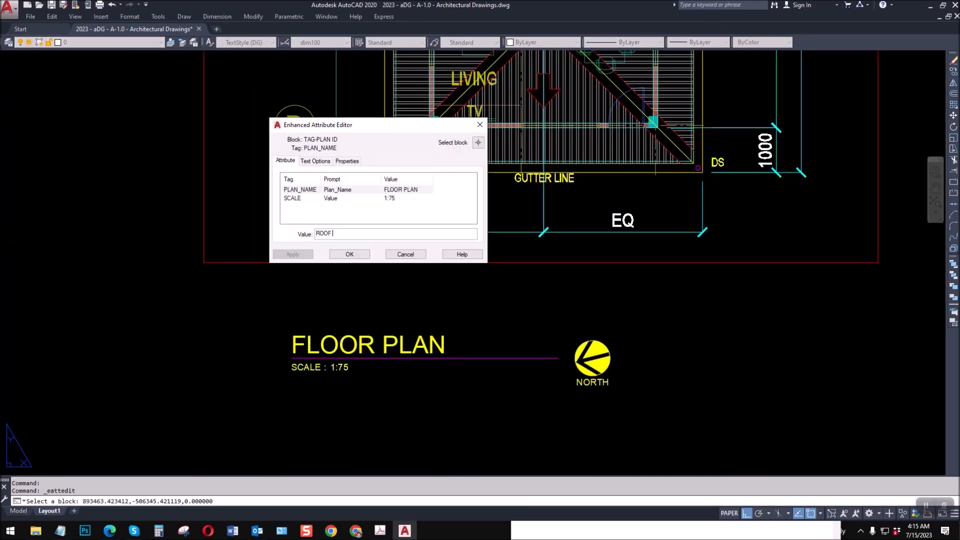
left_click(354, 255)
Activate model space inside the copied viewport above the ROOF PLAN title.
scroll(380, 310, "down", 5)
scroll(317, 215, "up", 4)
double_click(317, 214)
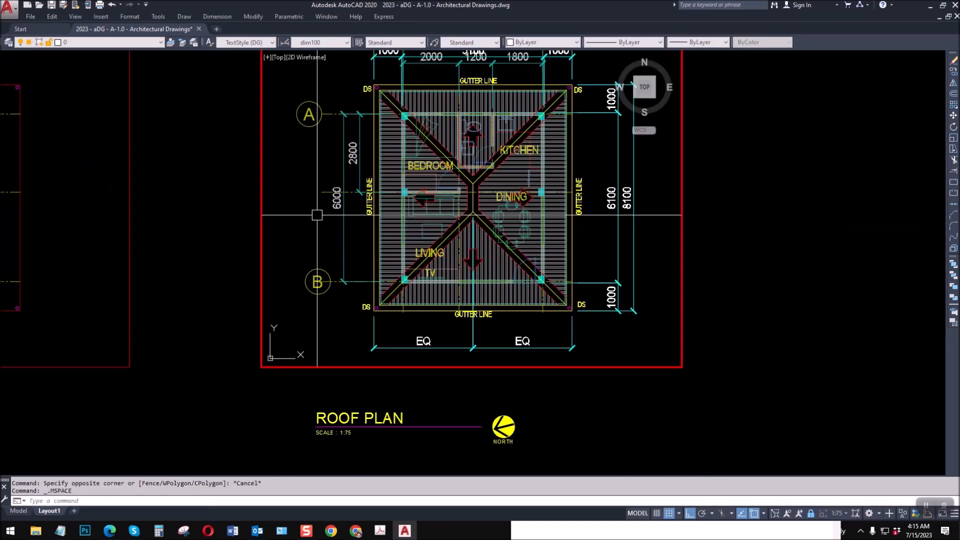
left_click(147, 43)
scroll(158, 135, "down", 2)
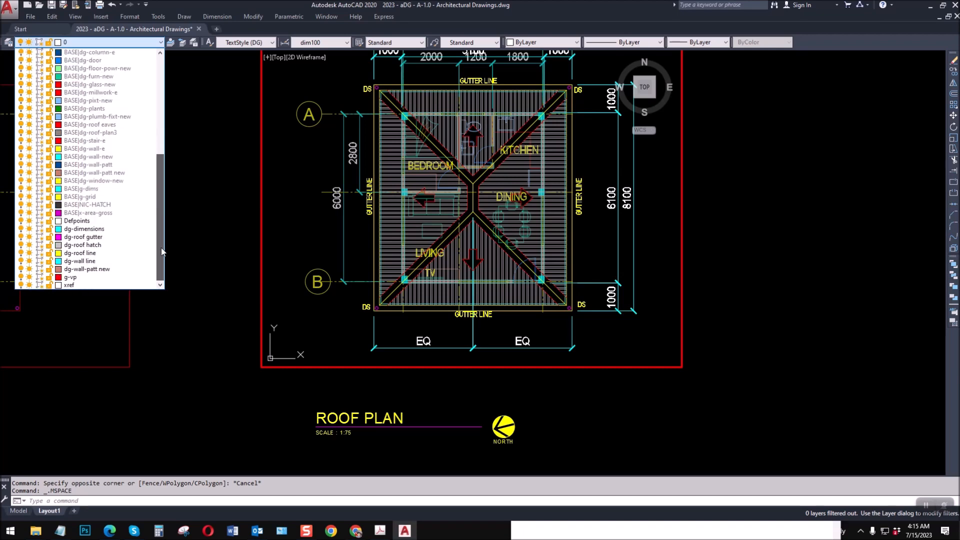
left_click_drag(160, 99, 161, 88)
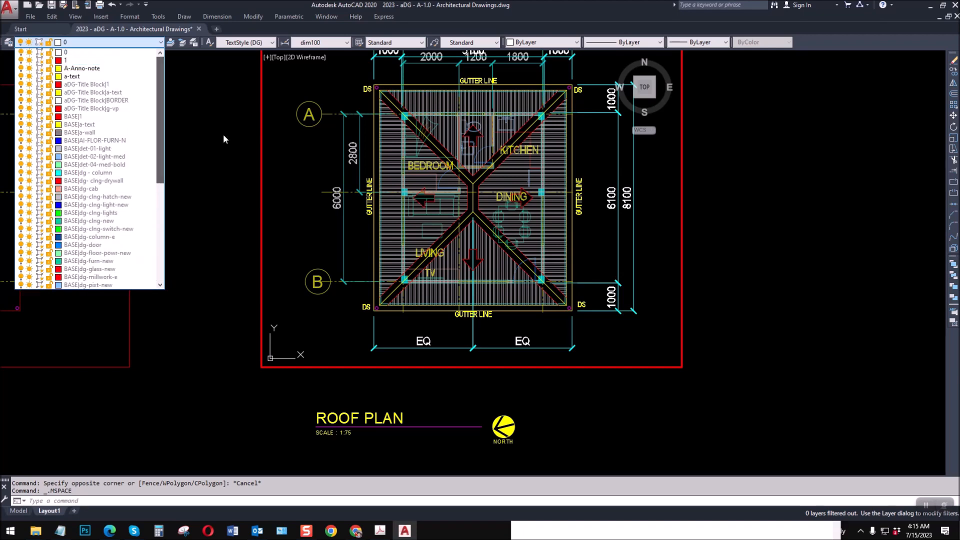
left_click(223, 134)
Freeze all BASE xref layers, from BASE|1 through BASE|x-area-gross, in the ROOF PLAN viewport only.
key("Return")
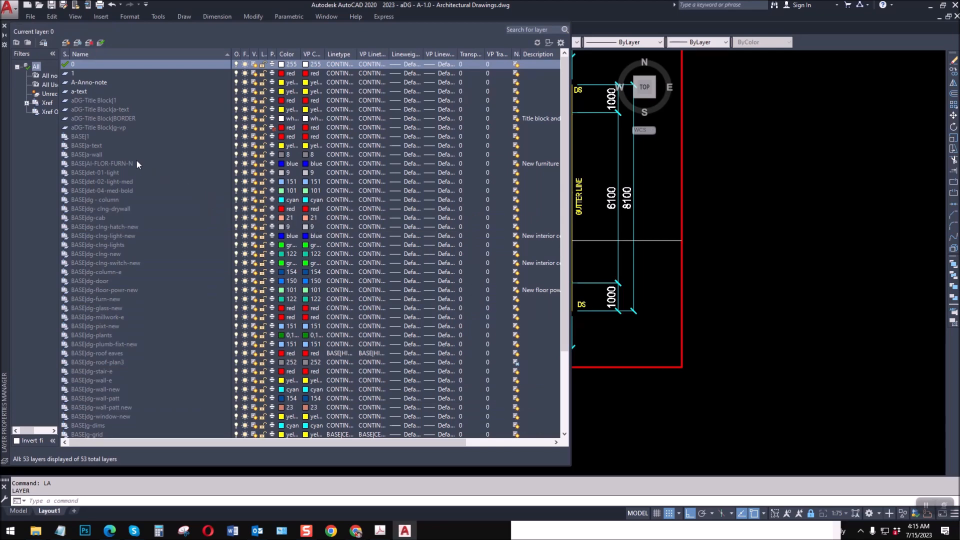
left_click(111, 137)
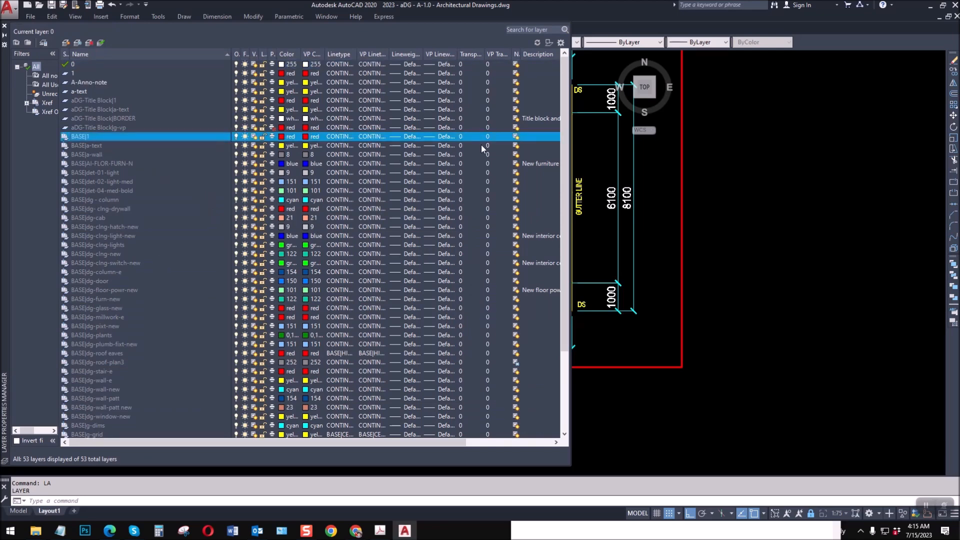
left_click_drag(567, 81, 567, 159)
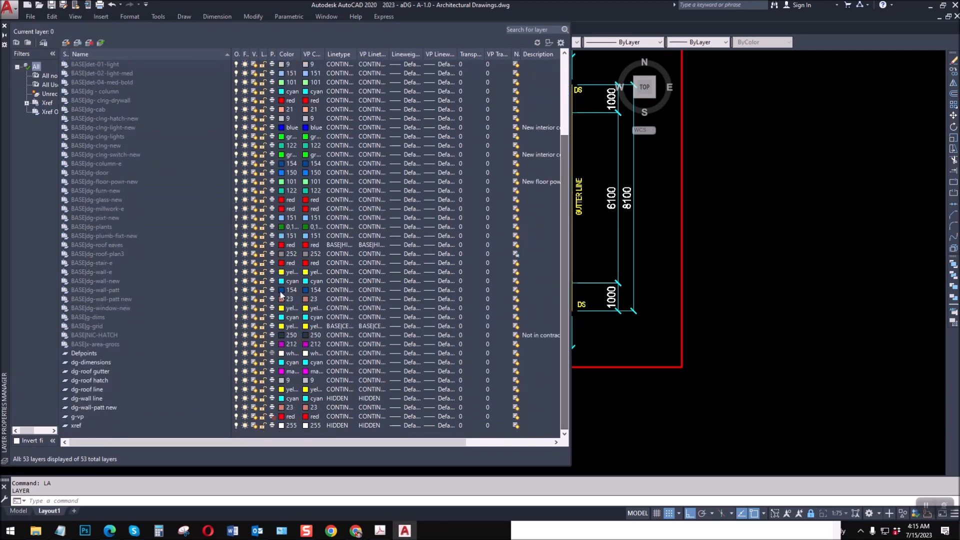
left_click(106, 344, "shift")
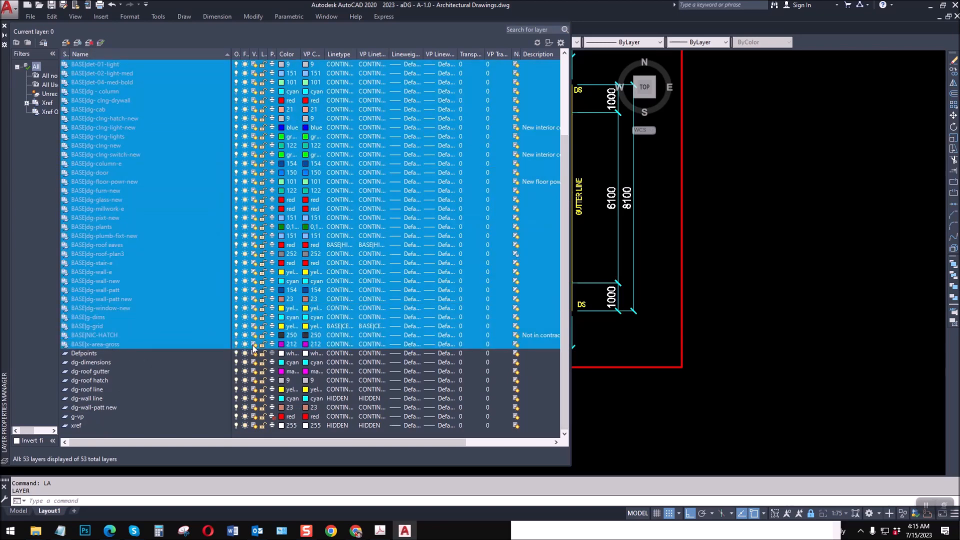
left_click(4, 26)
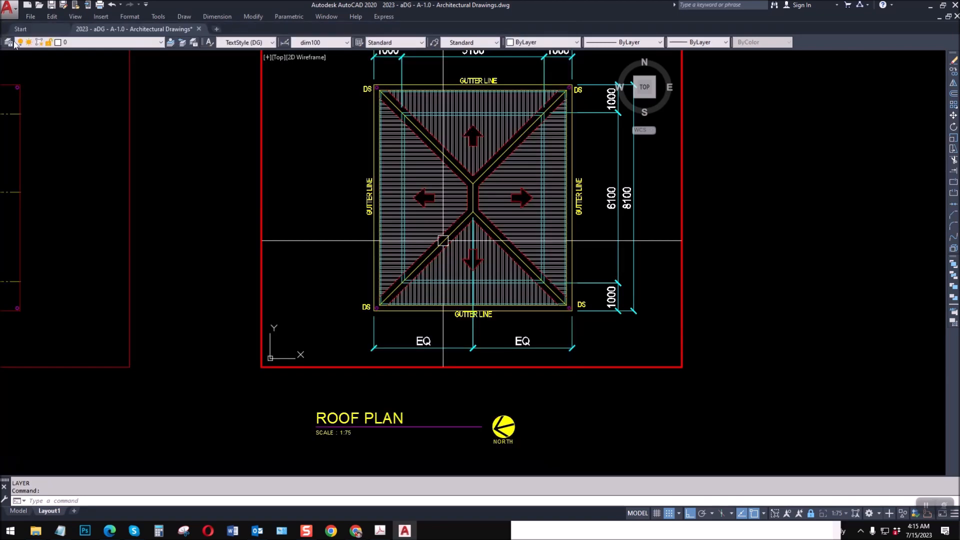
Thaw the BASE|g-grid layer in the ROOF PLAN viewport and return to paper space.
scroll(251, 270, "up", 2)
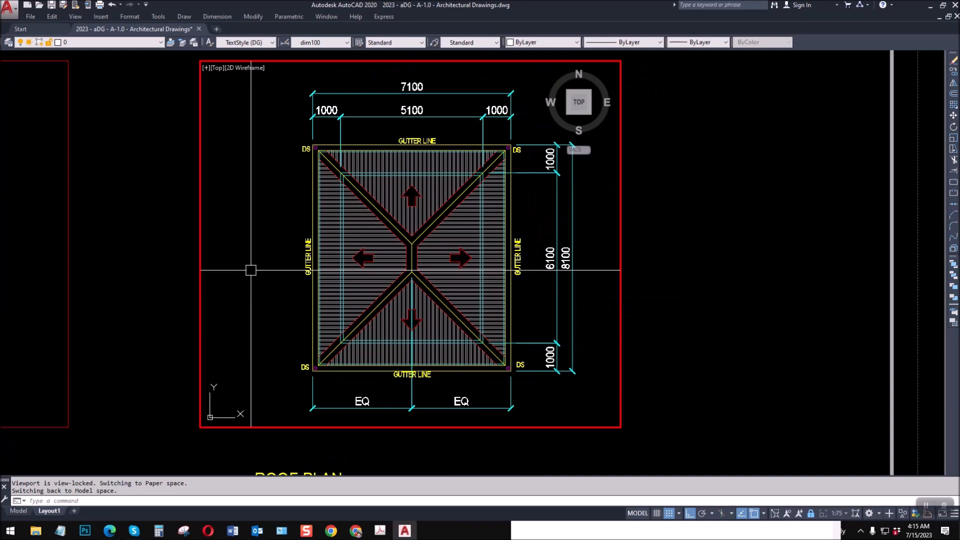
key("Return")
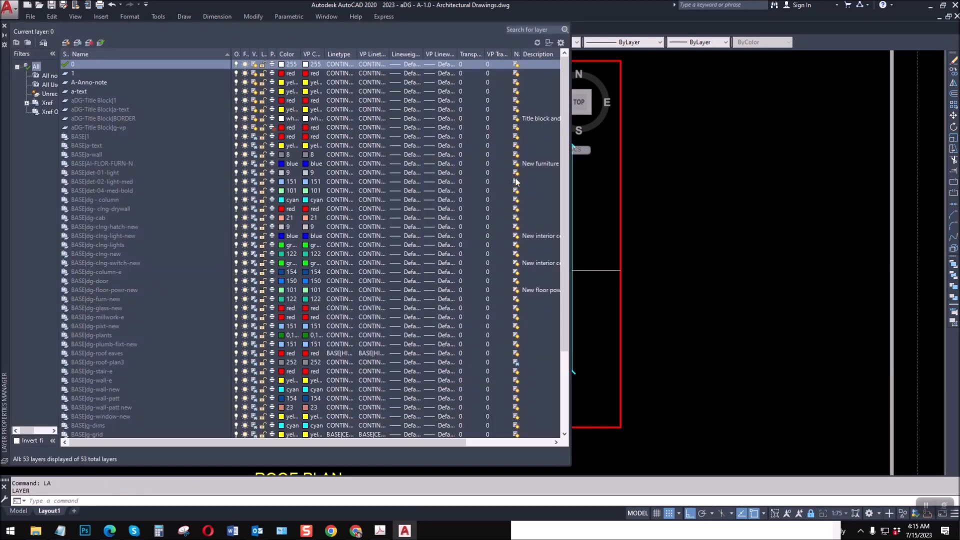
left_click_drag(565, 151, 563, 279)
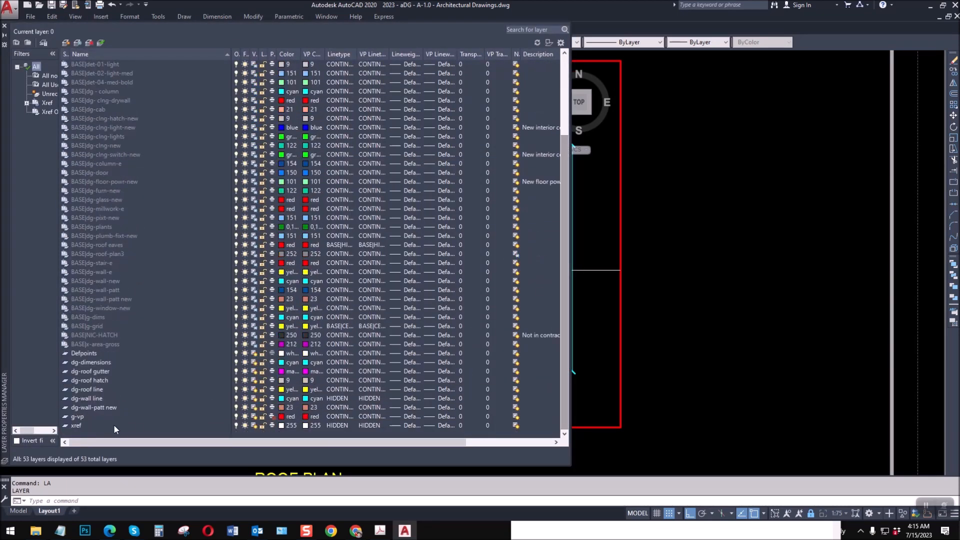
left_click(98, 326)
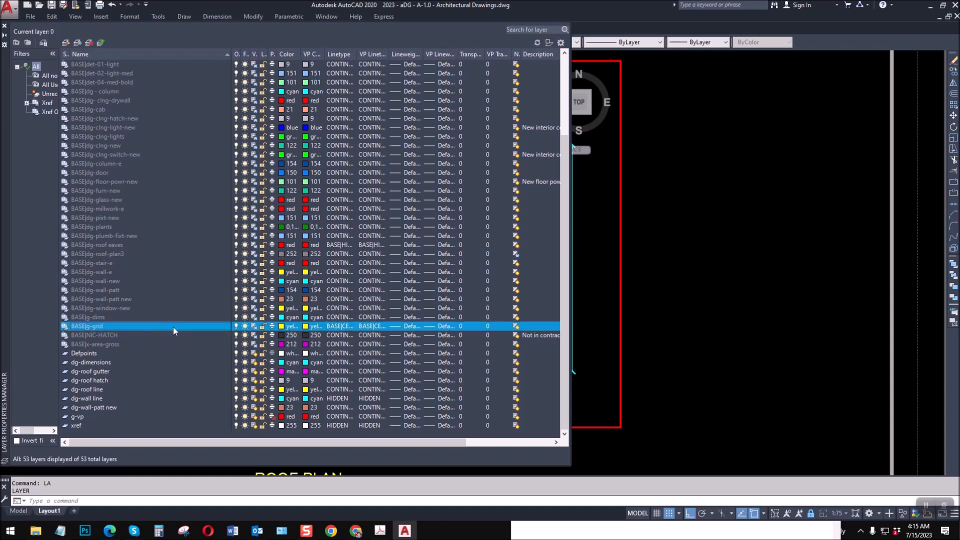
left_click(4, 26)
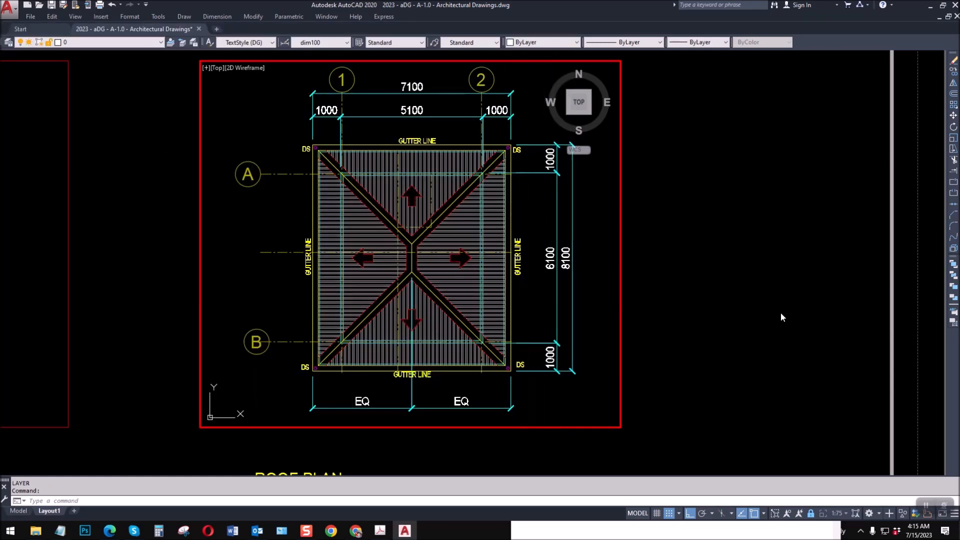
double_click(781, 313)
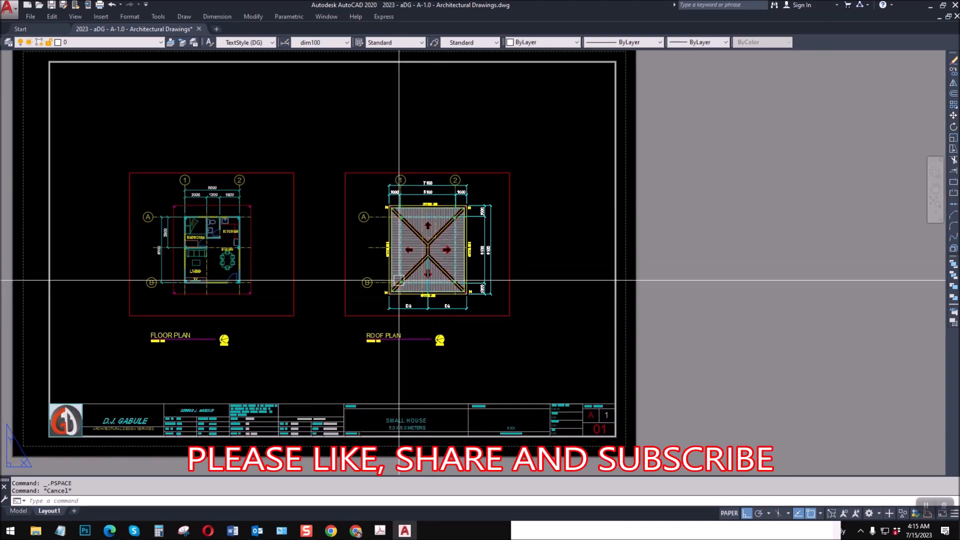